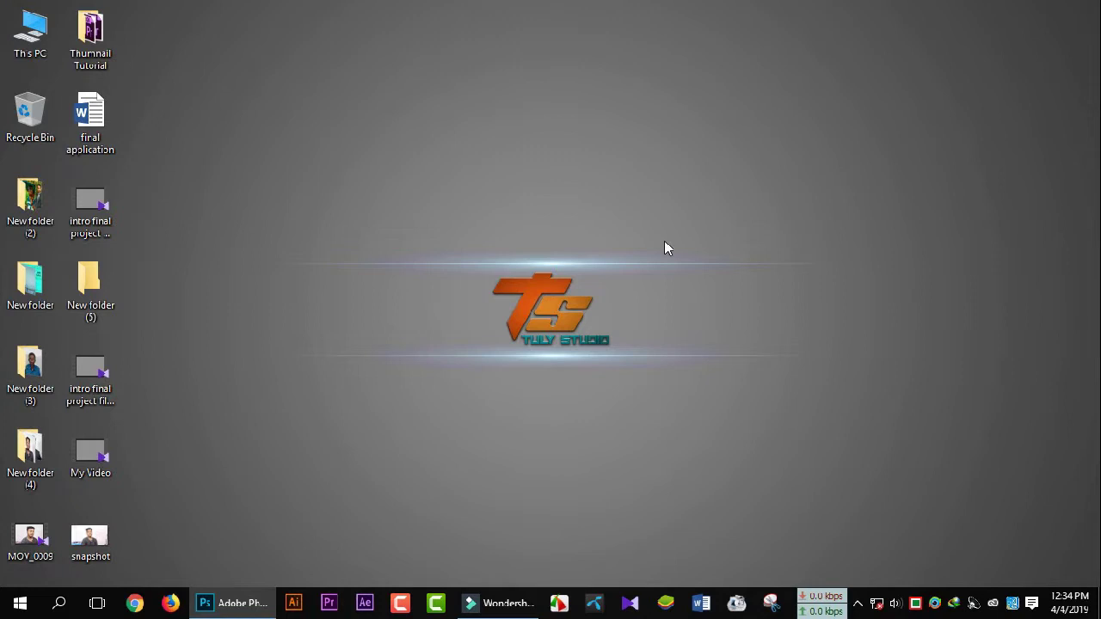
Play MOV_0009 full screen in KMPlayer, skip ahead about 10 seconds, then exit full screen.
double_click(30, 537)
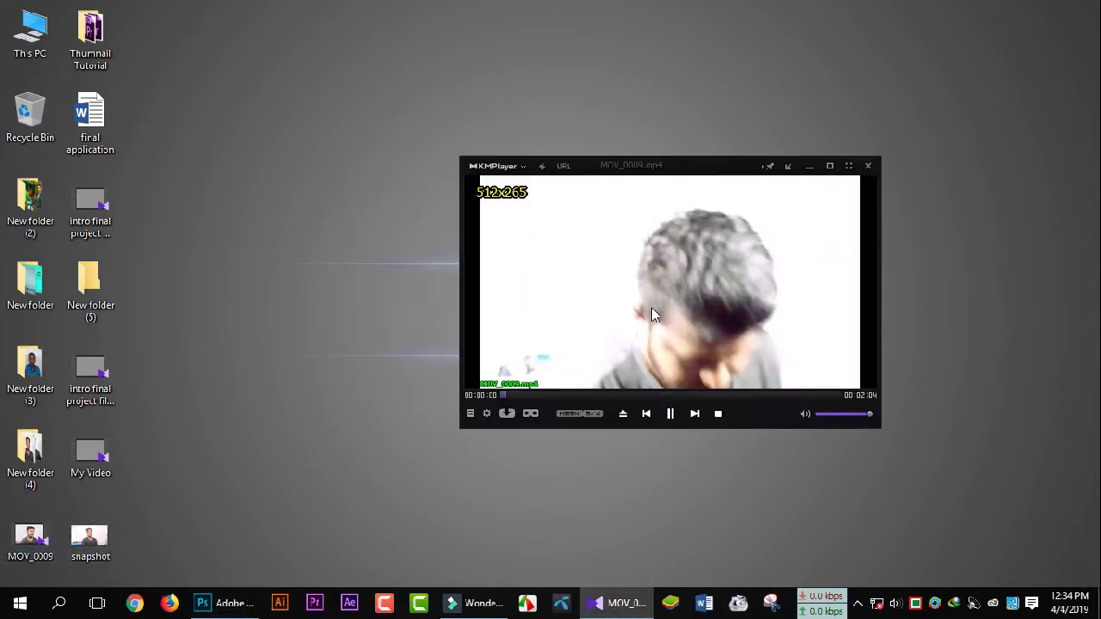
double_click(651, 311)
key("Right")
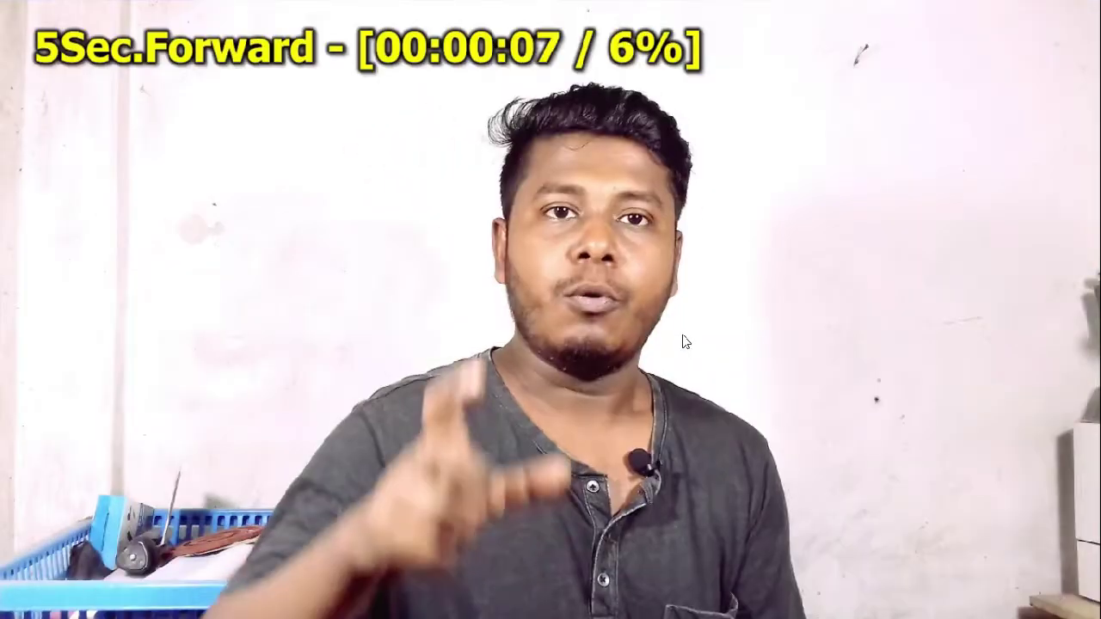
key("Right")
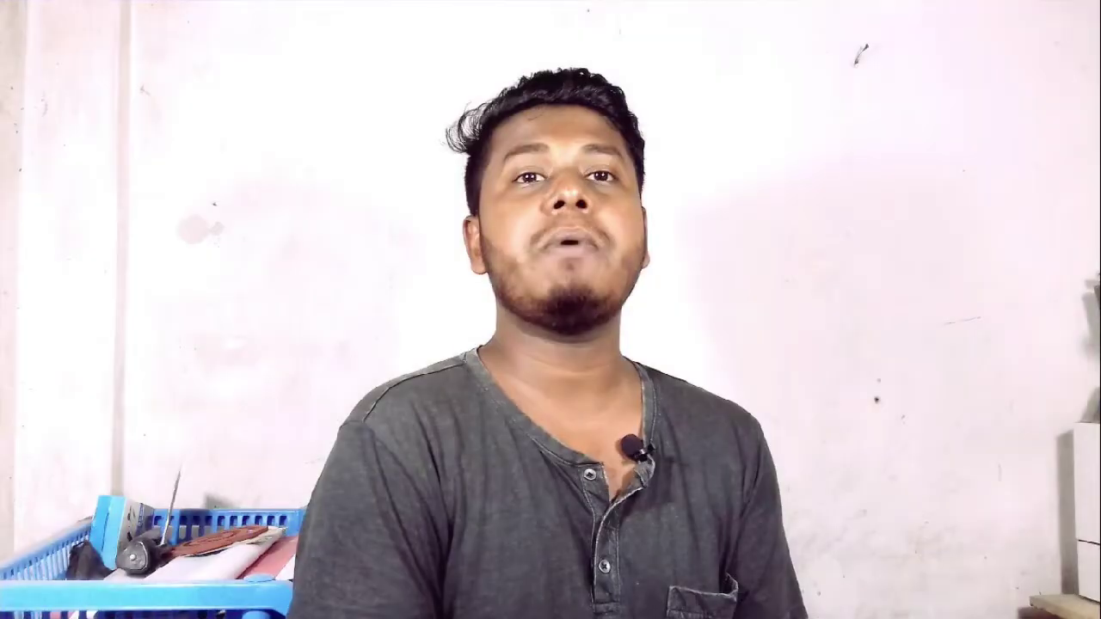
double_click(649, 332)
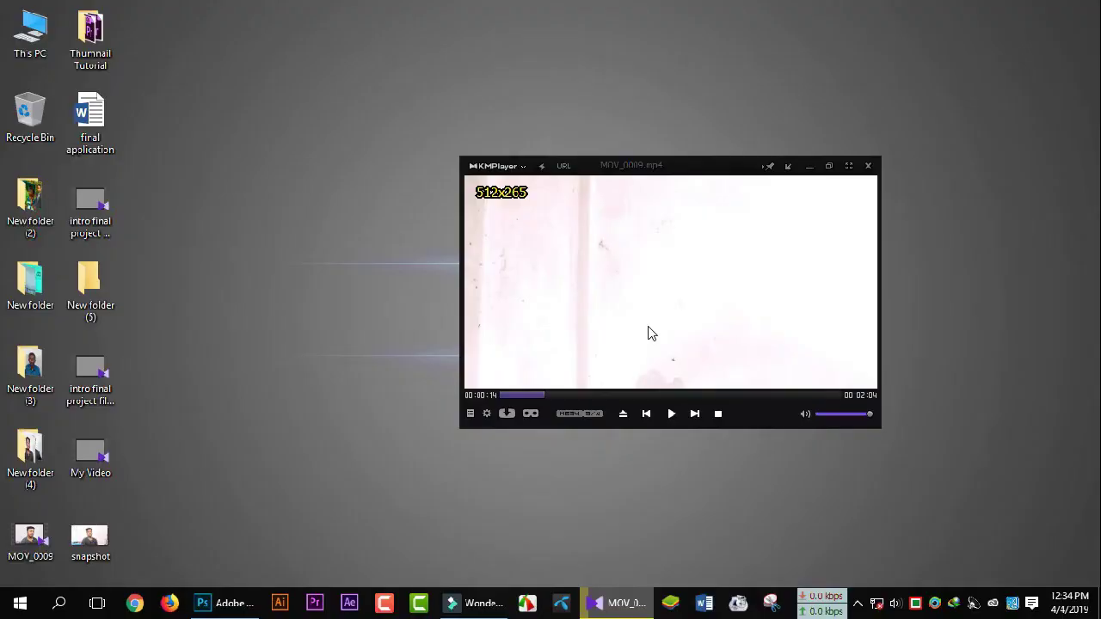
Close KMPlayer, scrub Filmora9's preview to the presenter frame at 1:10, then bring up Photoshop.
left_click(726, 169)
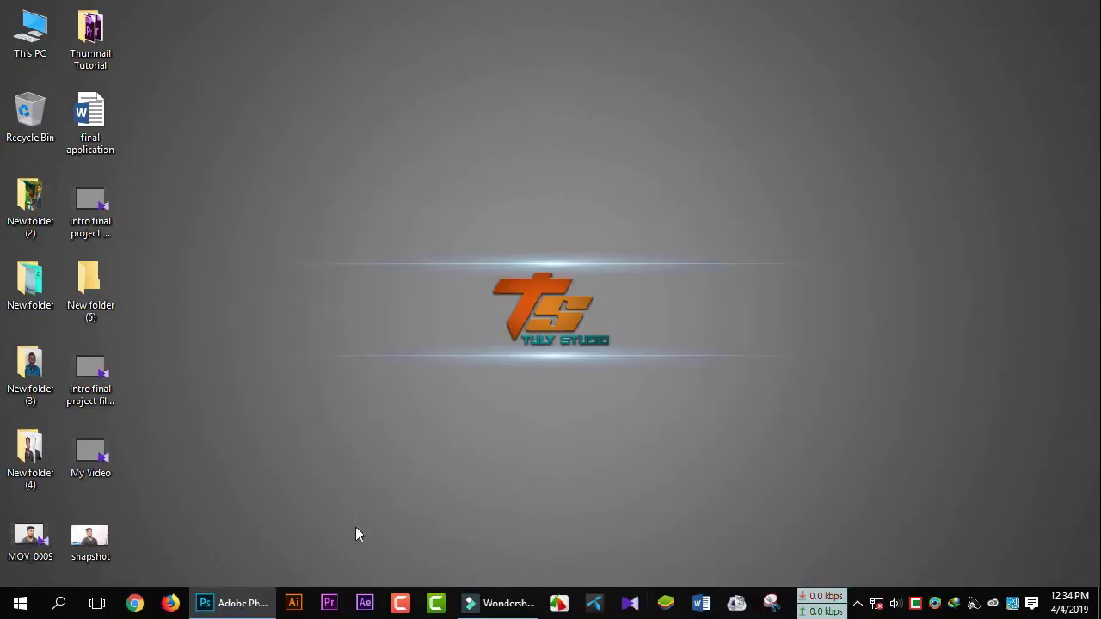
left_click(499, 603)
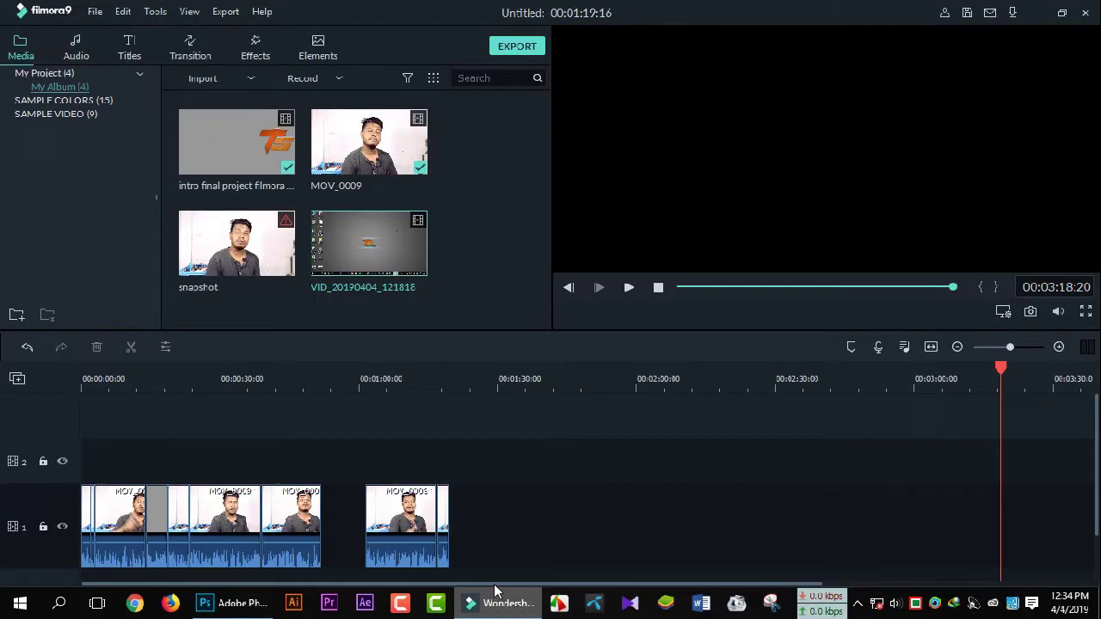
left_click_drag(1000, 368, 406, 393)
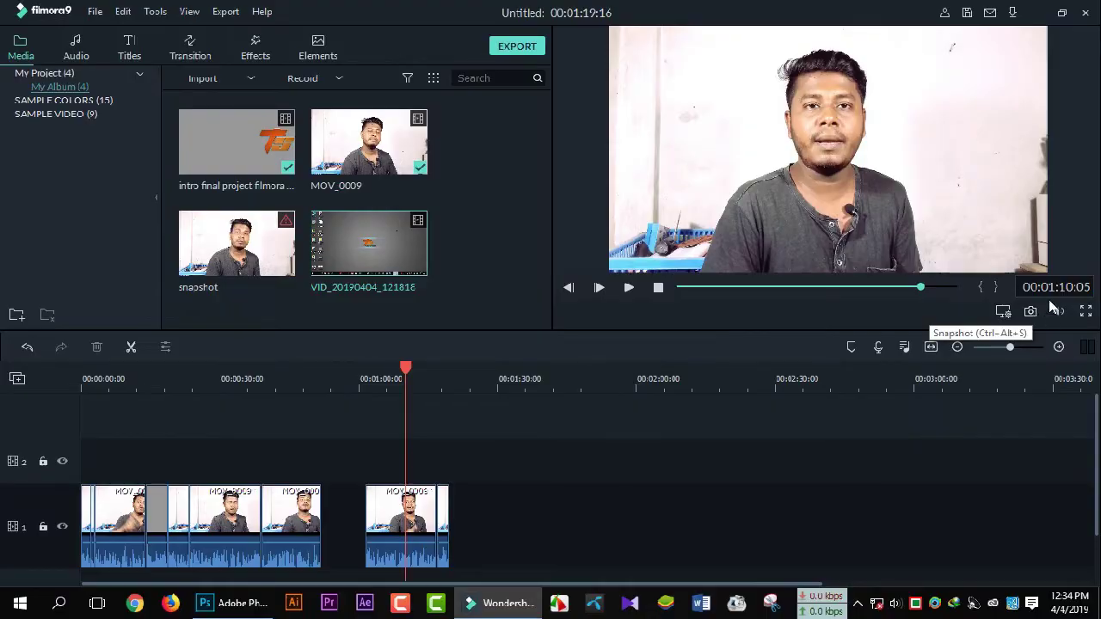
left_click(241, 602)
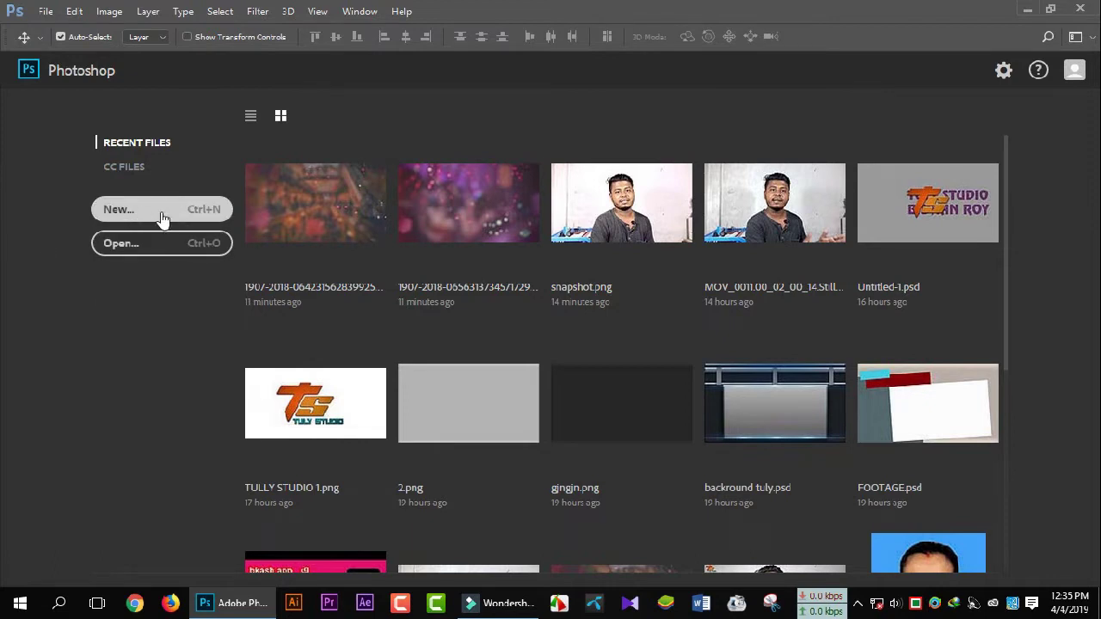
Create a blank white Untitled-1 document, 1920 × 1080 px at 72 pixels/inch.
left_click(160, 211)
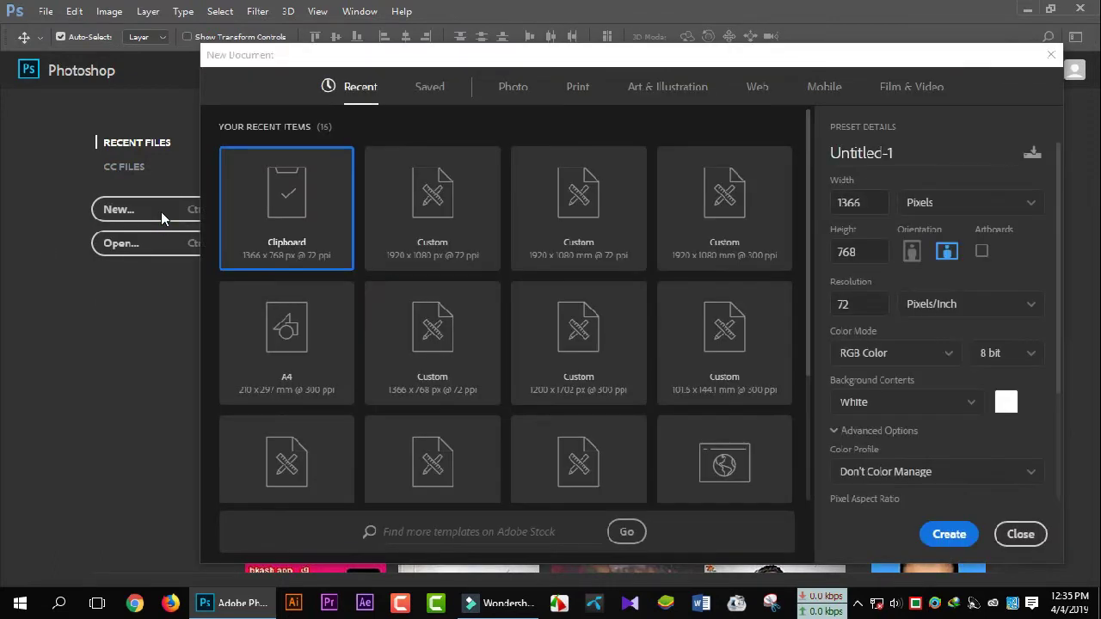
left_click_drag(760, 59, 695, 53)
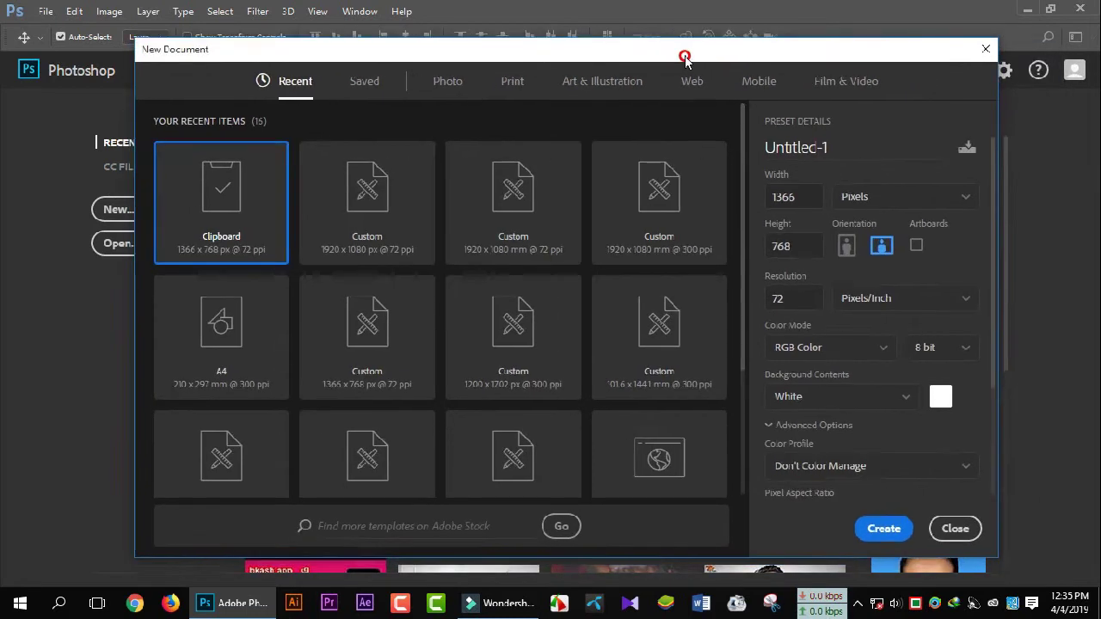
double_click(805, 196)
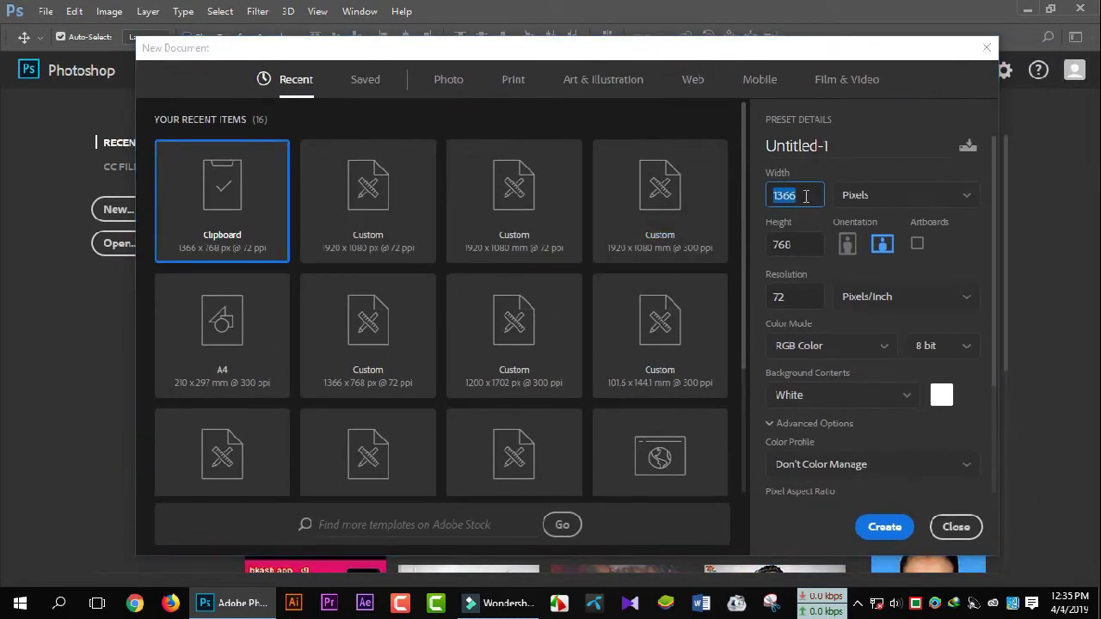
type("1920")
key("Tab")
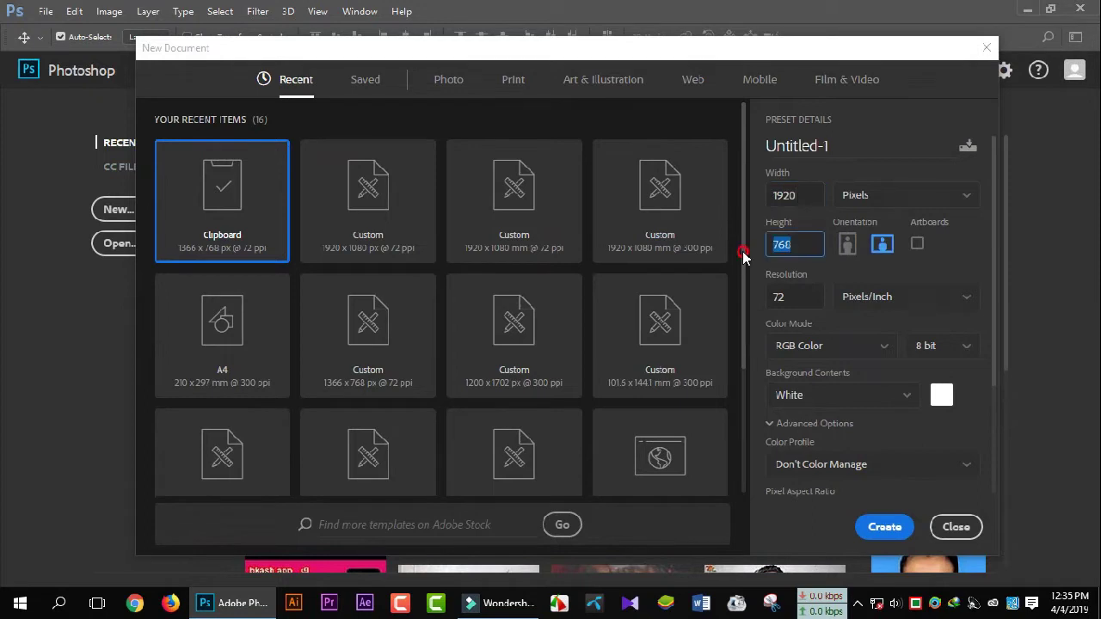
type("1080")
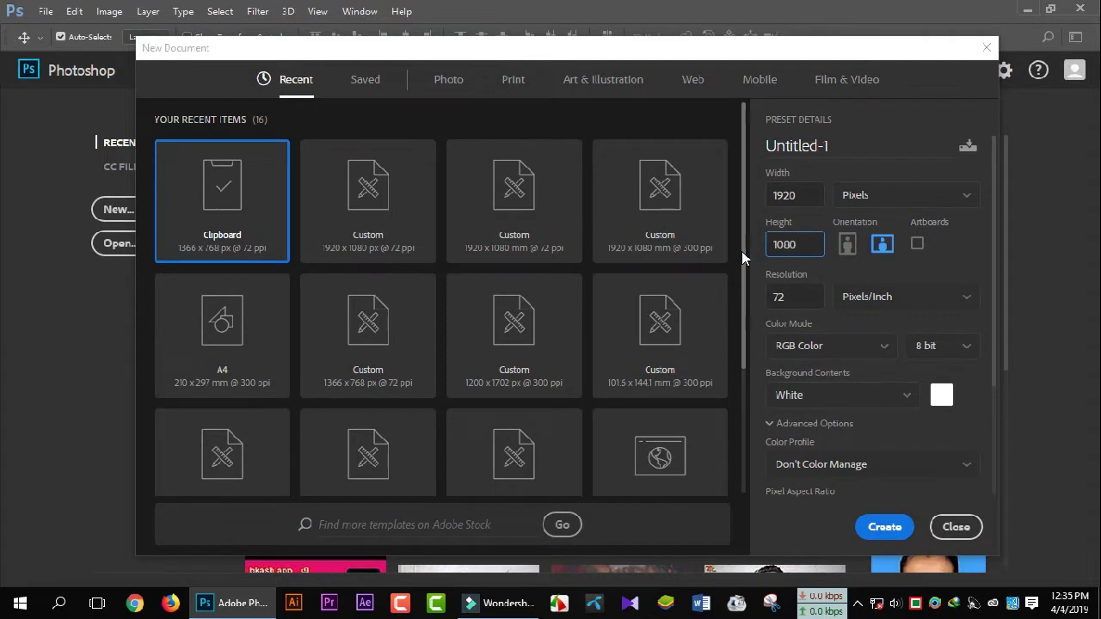
left_click(813, 301)
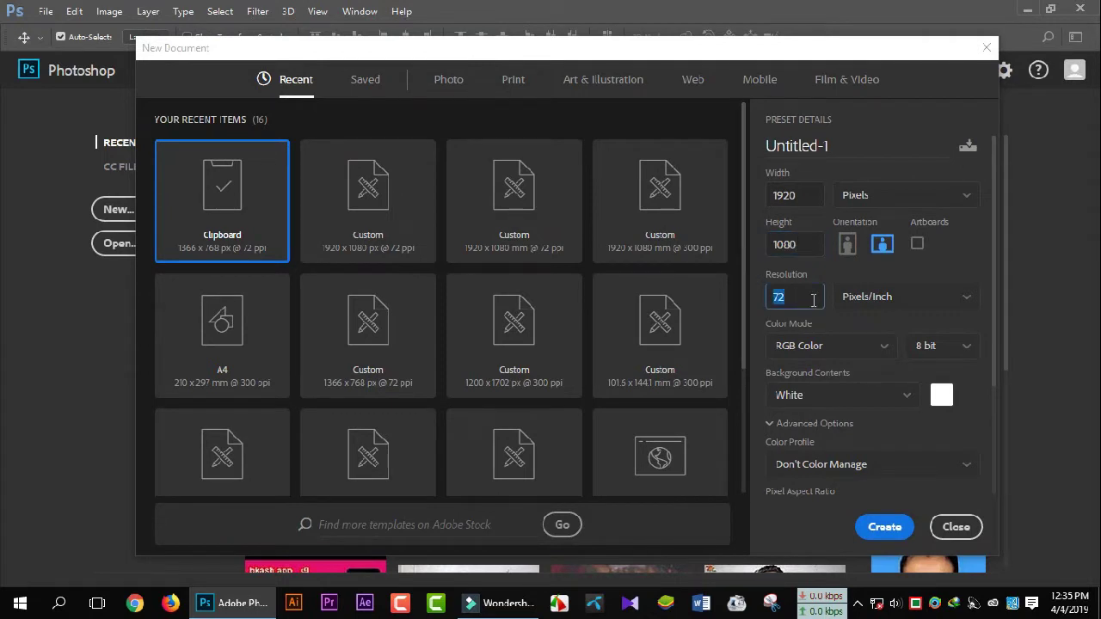
left_click(810, 300)
left_click(884, 526)
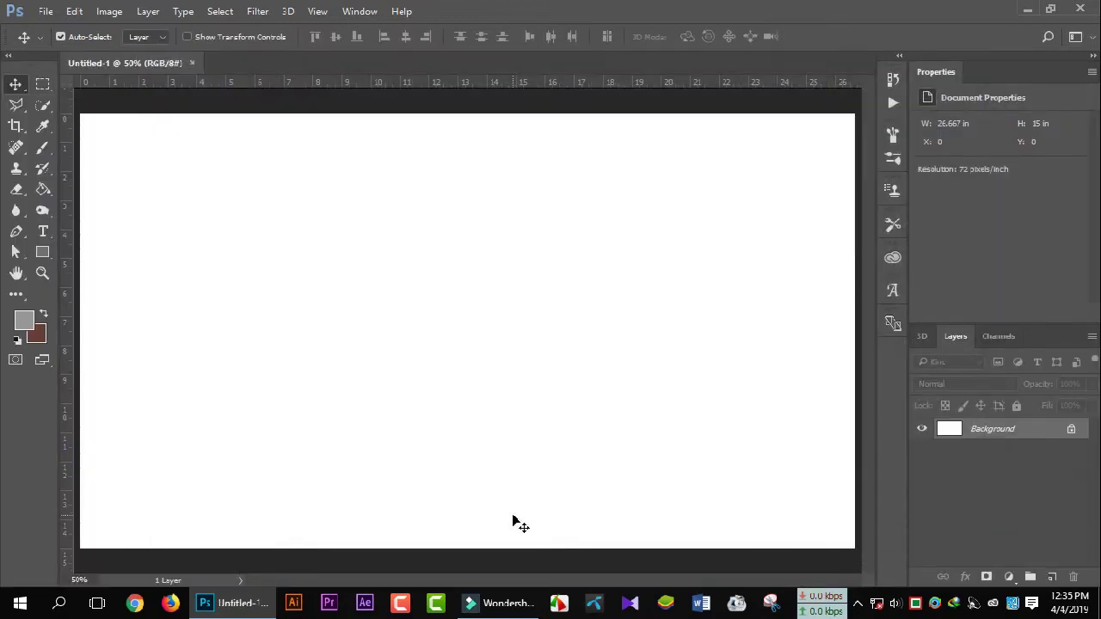
Open the 1907-2018 purple bokeh JPEG.
left_click(46, 11)
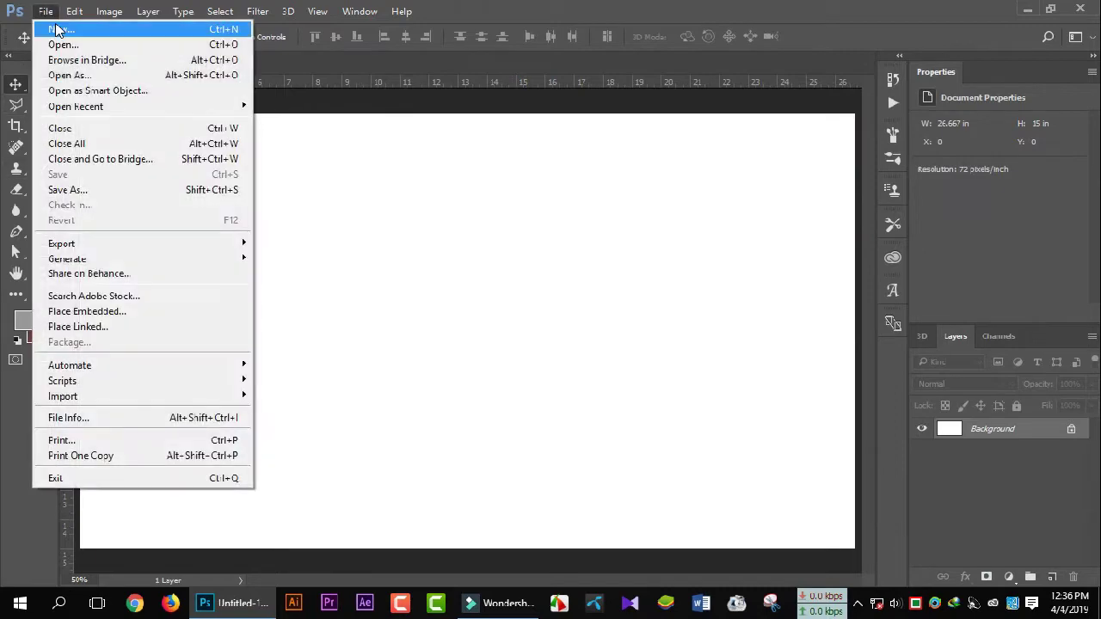
left_click(63, 43)
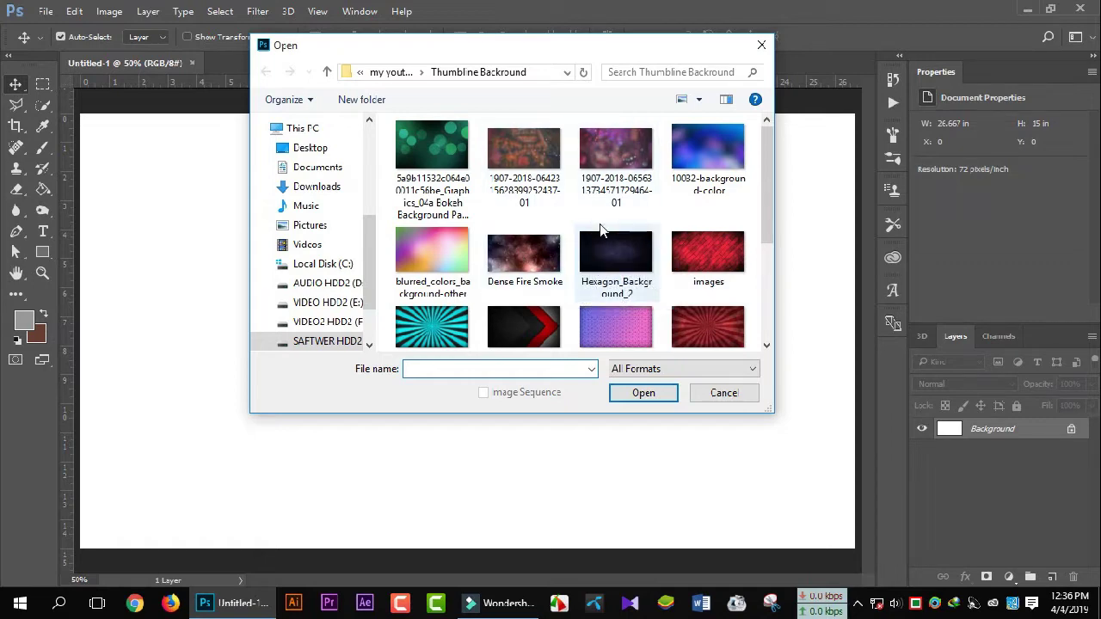
double_click(624, 175)
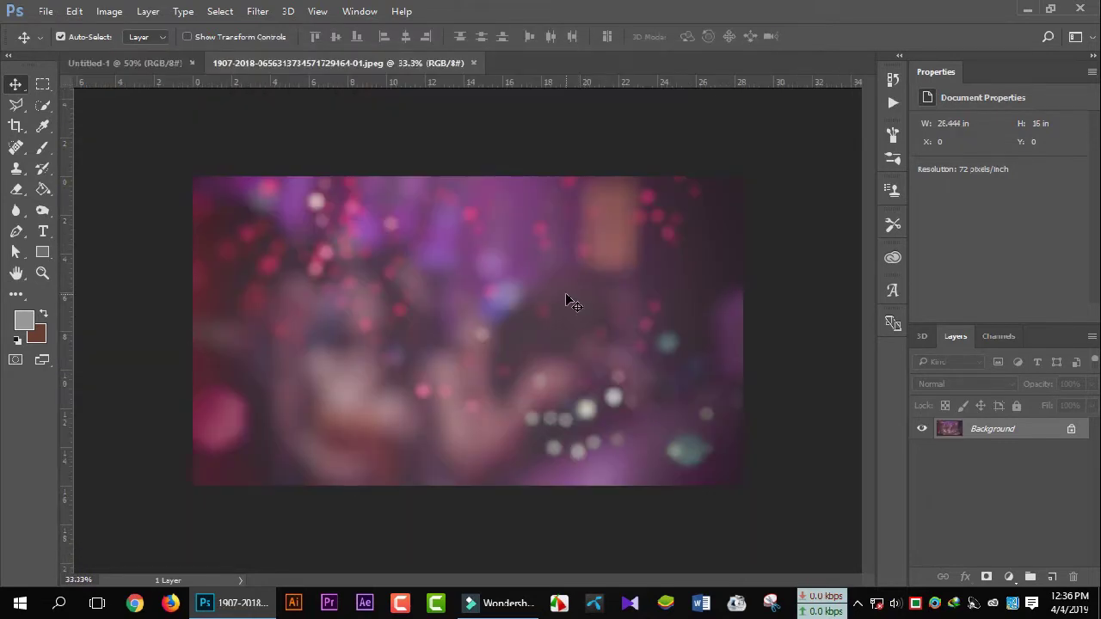
Drag the bokeh image into Untitled-1 as Layer 1 and adjust the zoom.
left_click(136, 63)
left_click(310, 66)
left_click_drag(462, 259, 133, 74)
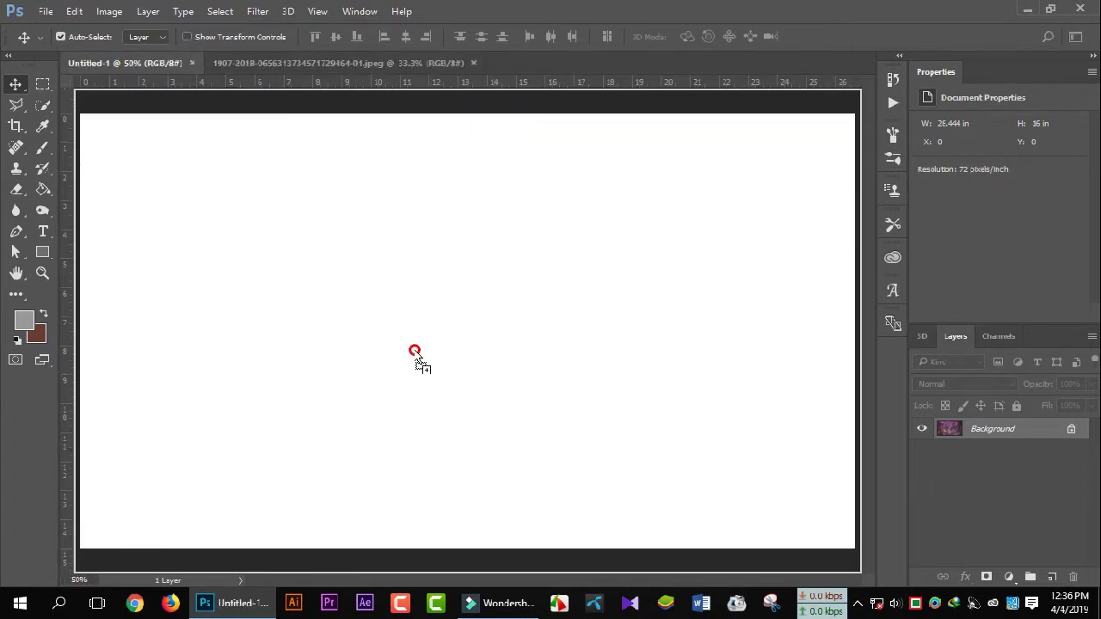
left_click_drag(125, 67, 421, 353)
key("ctrl+minus")
key("ctrl+minus")
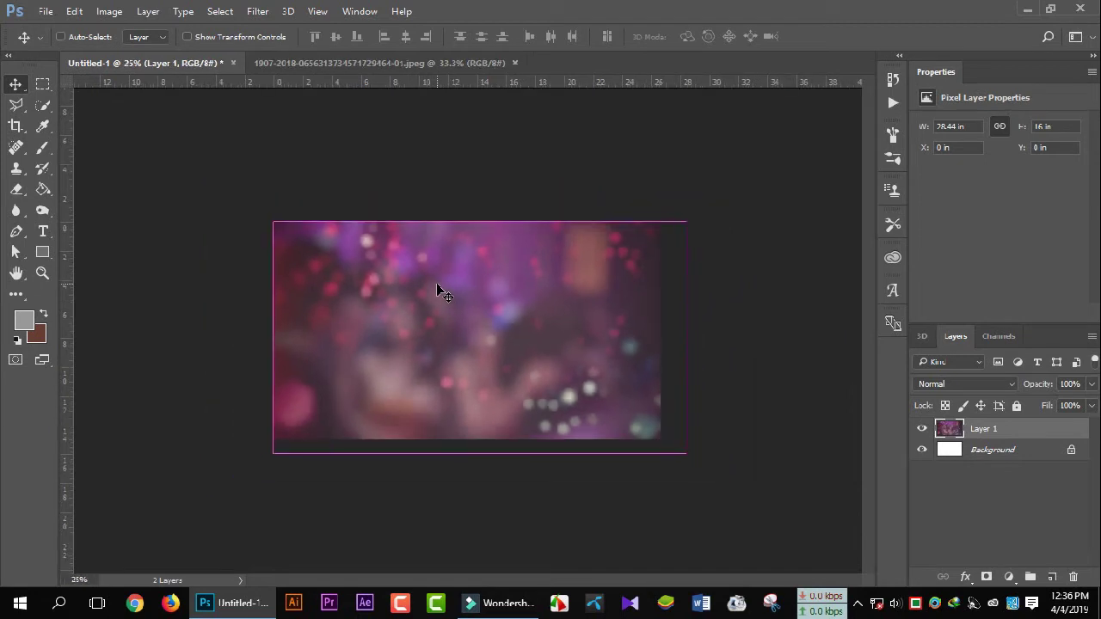
key("ctrl+plus")
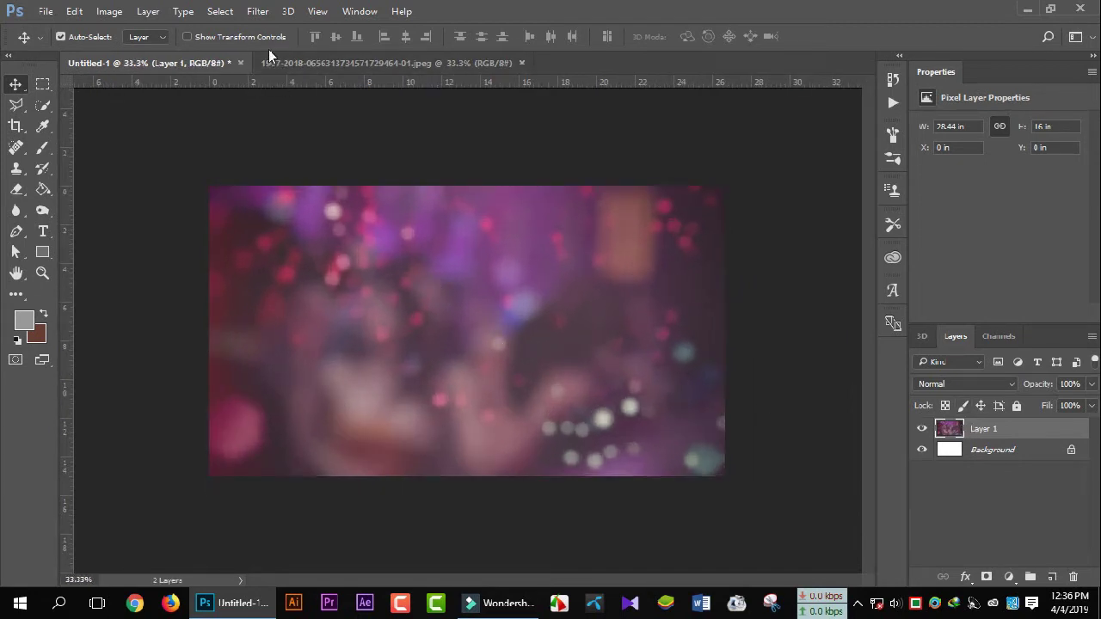
Blur Layer 1 with a 20-pixel Gaussian Blur, applying the filter a second time.
left_click(257, 12)
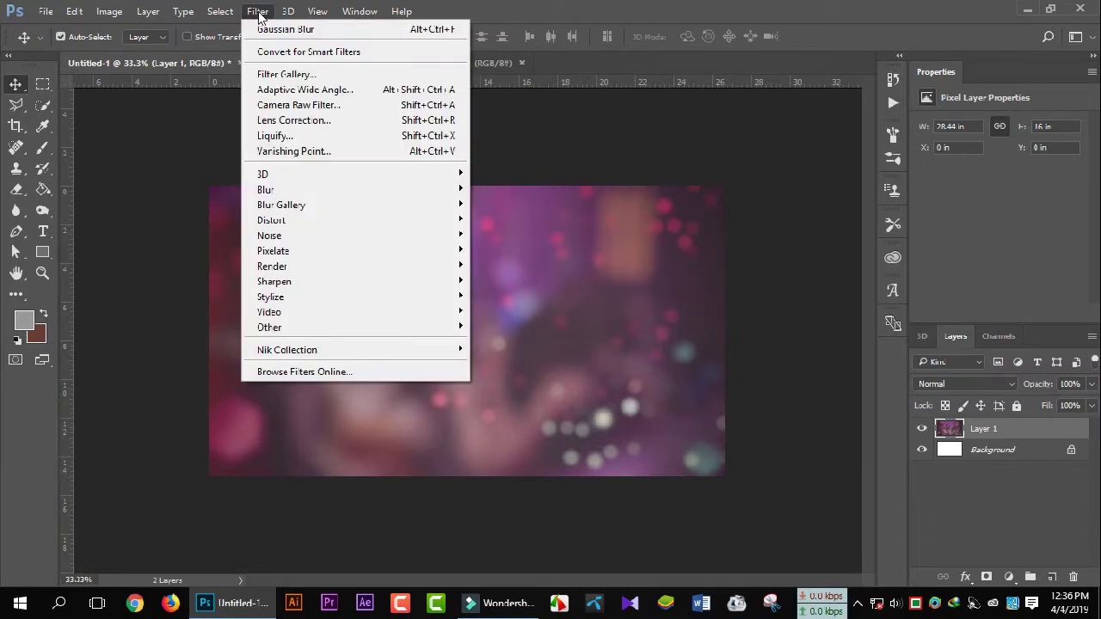
mouse_move(265, 189)
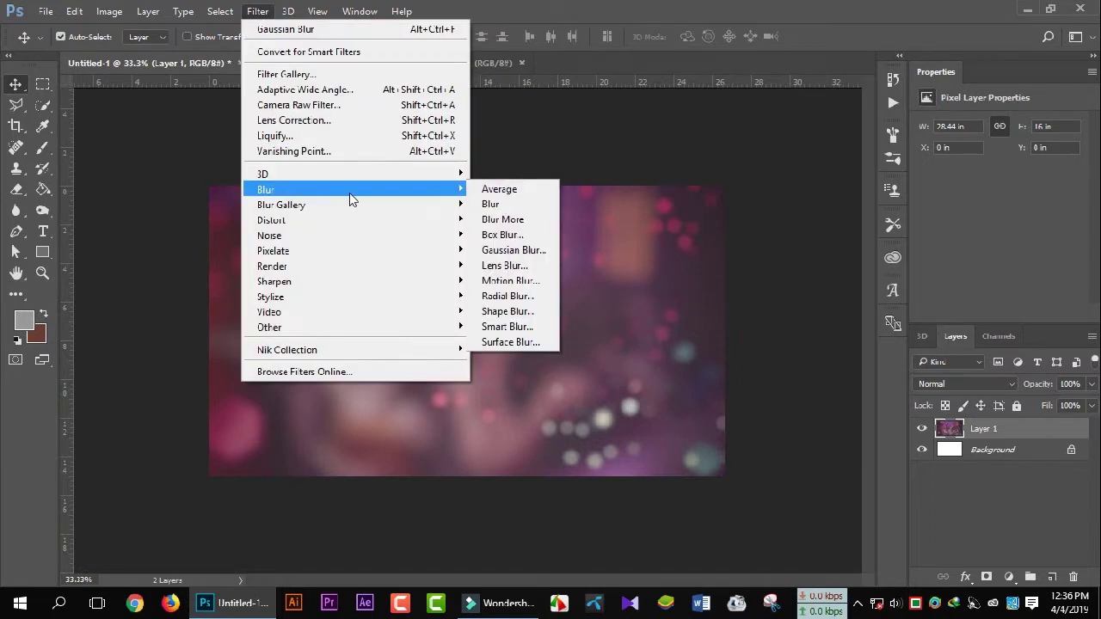
left_click(525, 250)
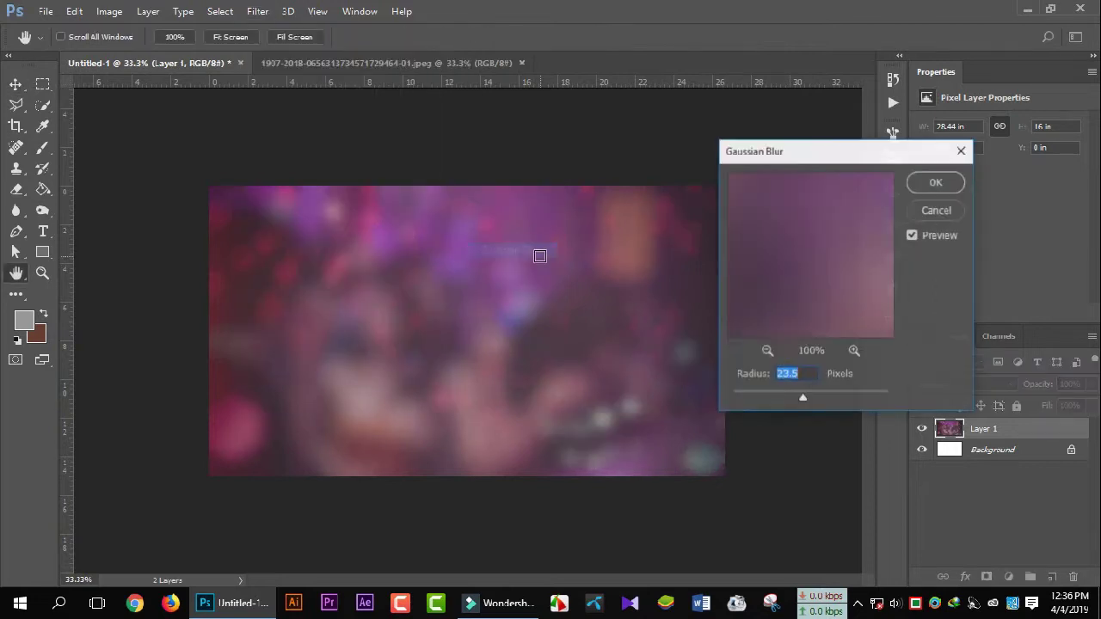
mouse_move(799, 399)
left_mouse_down()
mouse_move(778, 403)
mouse_move(825, 405)
mouse_move(791, 404)
mouse_move(803, 408)
left_mouse_up()
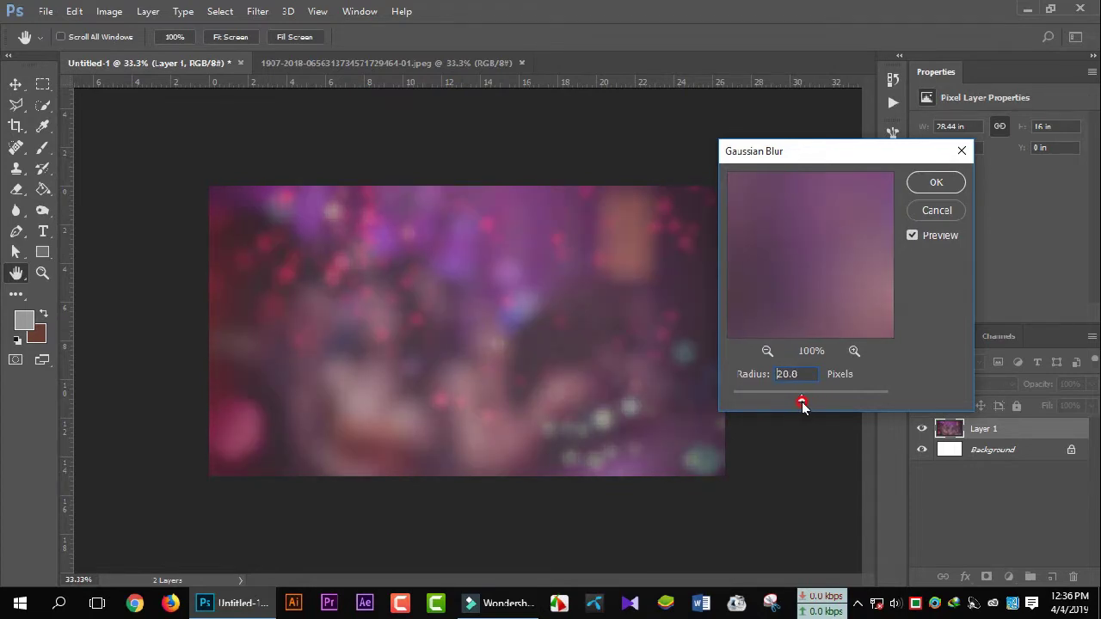
left_click(934, 181)
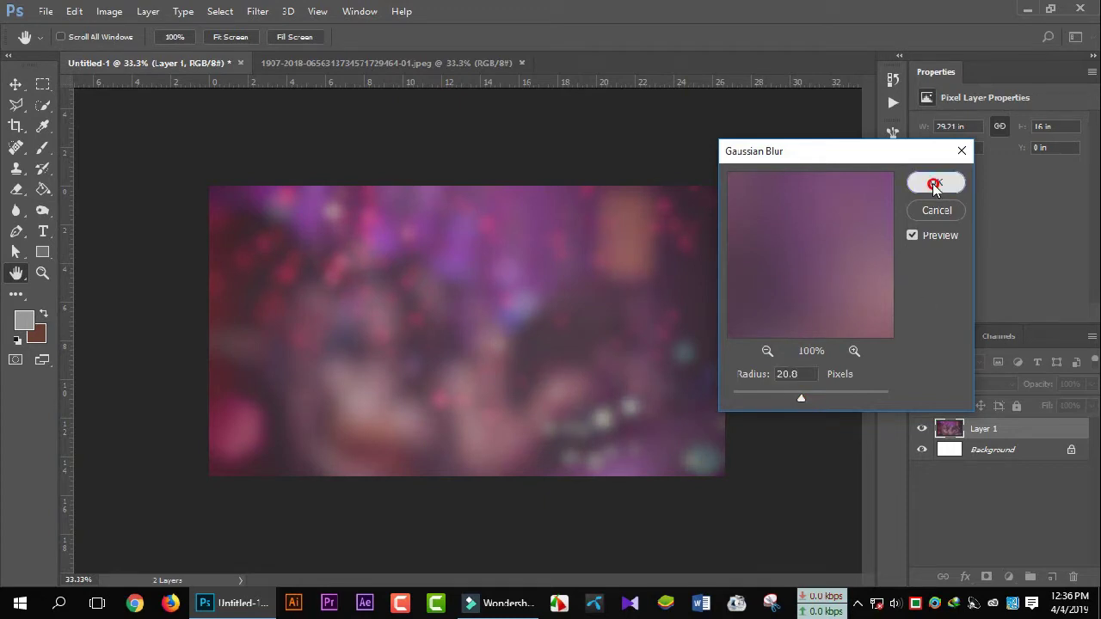
key("ctrl")
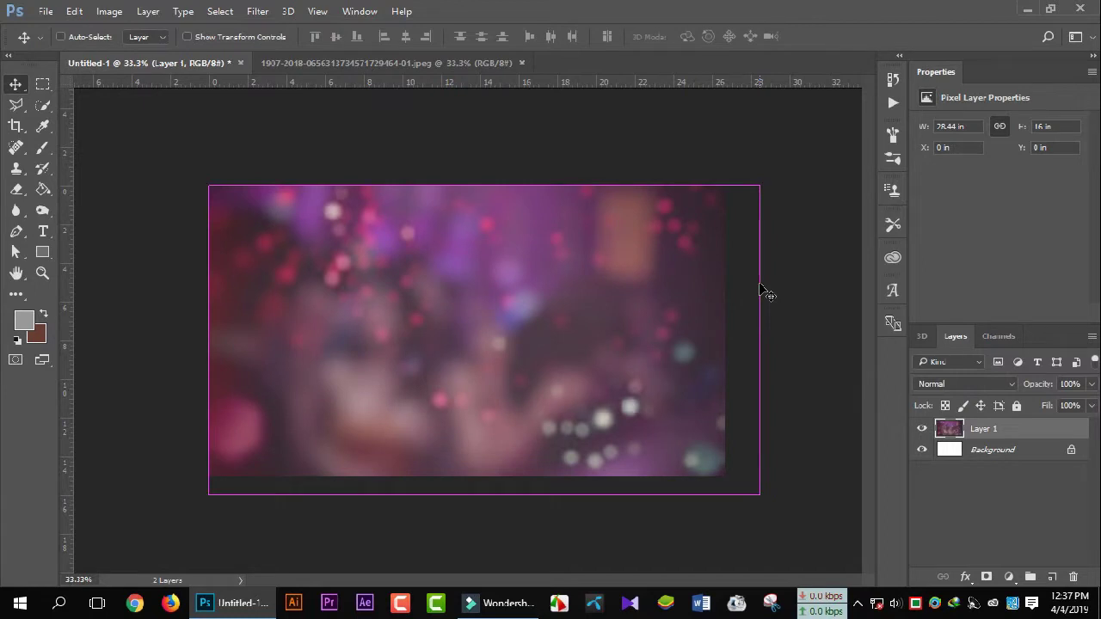
key("ctrl+z")
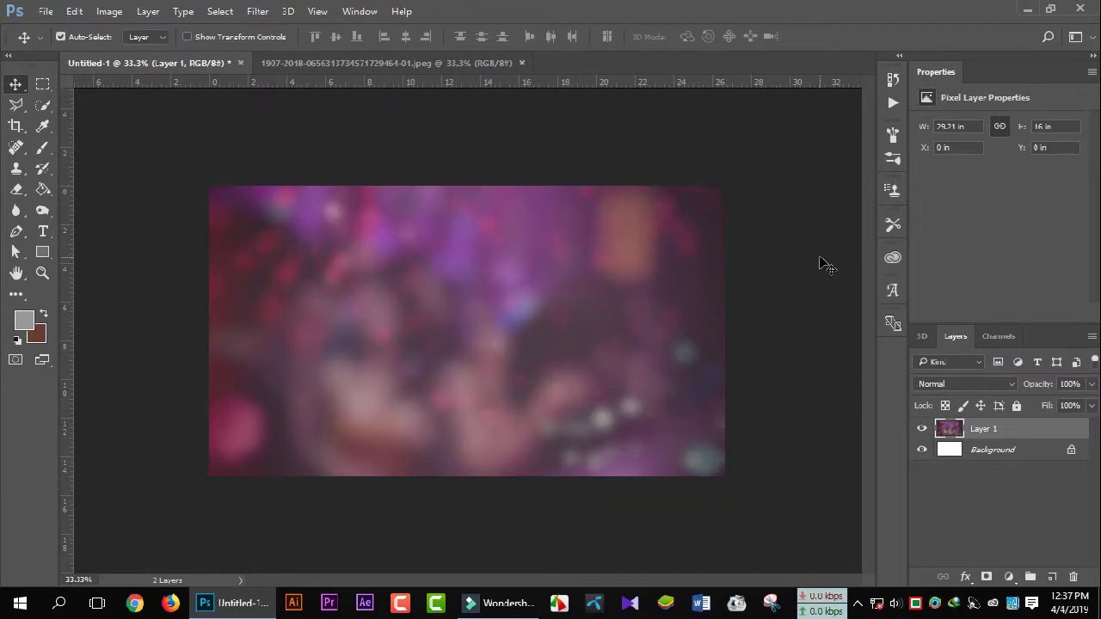
left_click(396, 64)
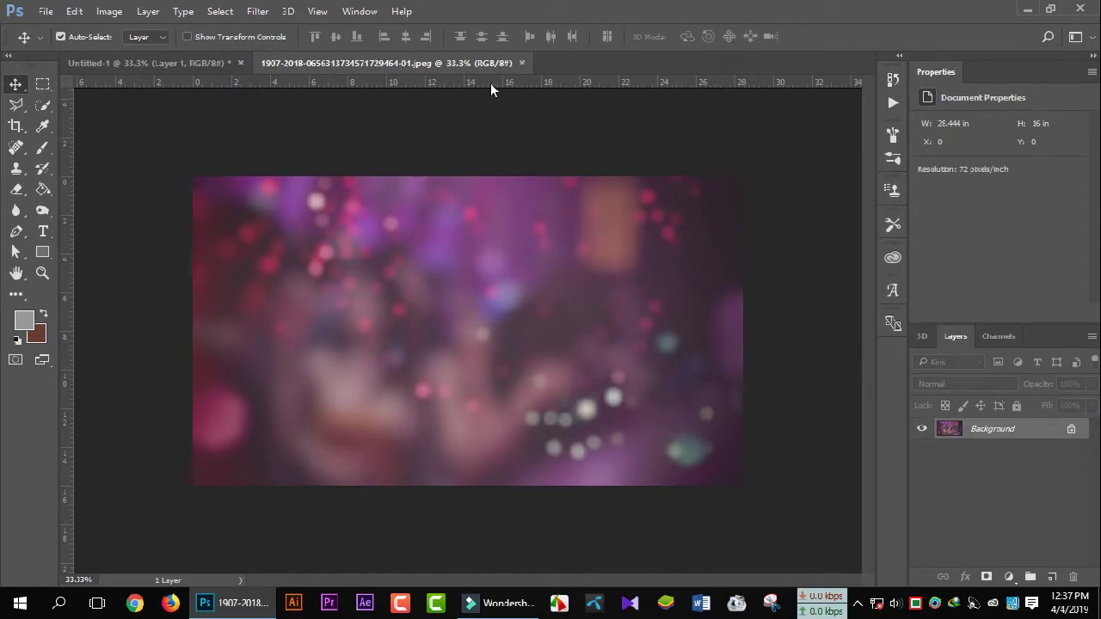
Open snapshot.png from the Desktop and return to its tab after checking Untitled-1.
left_click(46, 11)
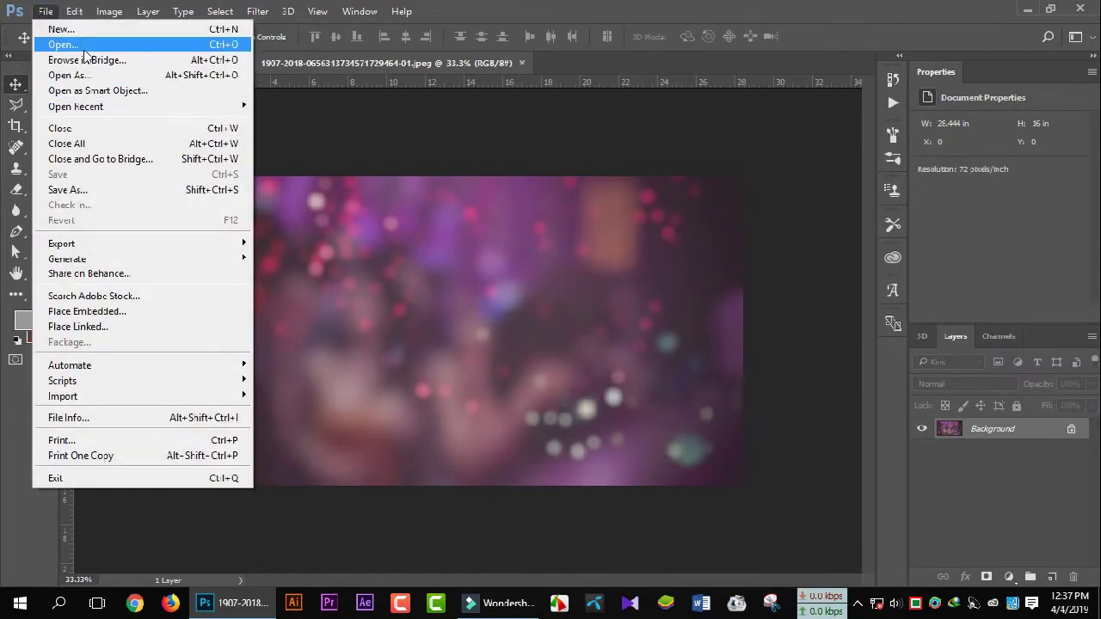
left_click(63, 43)
left_click(310, 147)
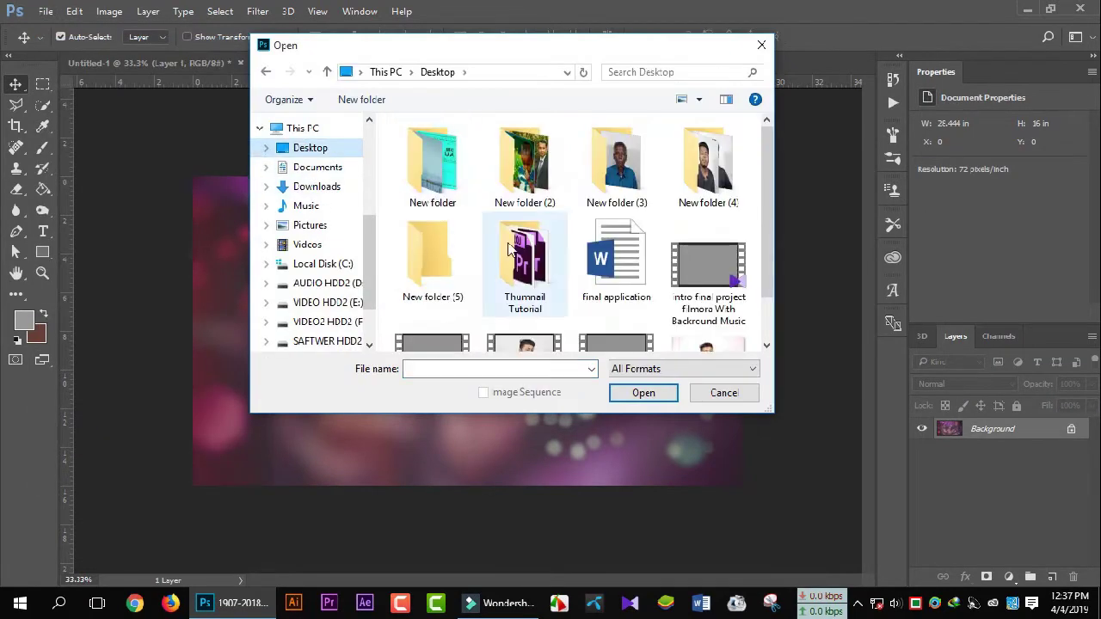
scroll(508, 275, "down", 1)
double_click(707, 306)
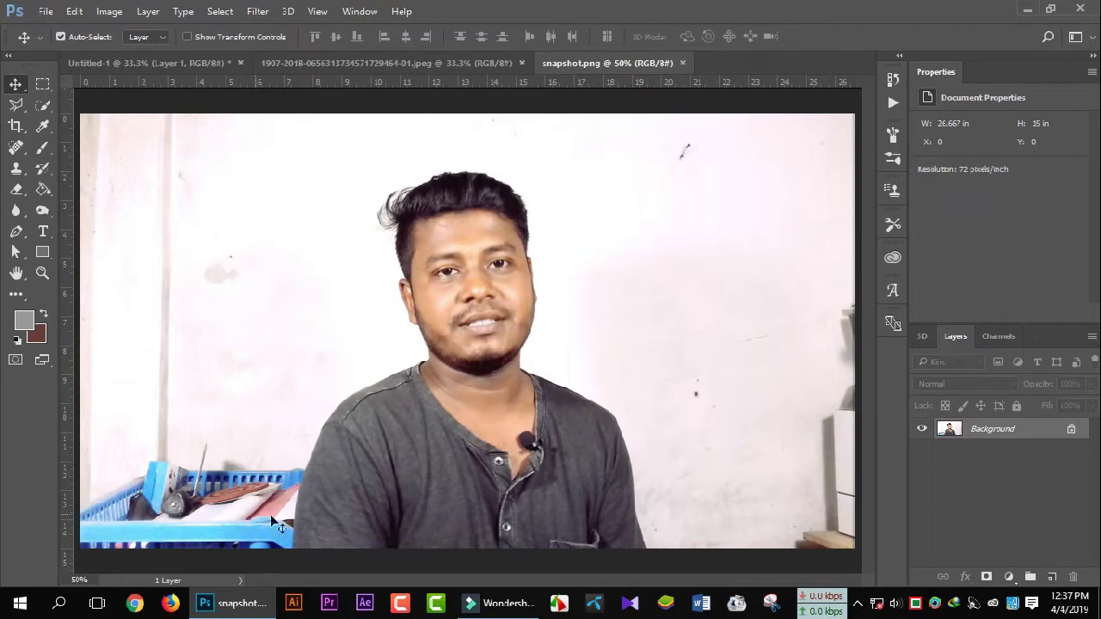
left_click(164, 63)
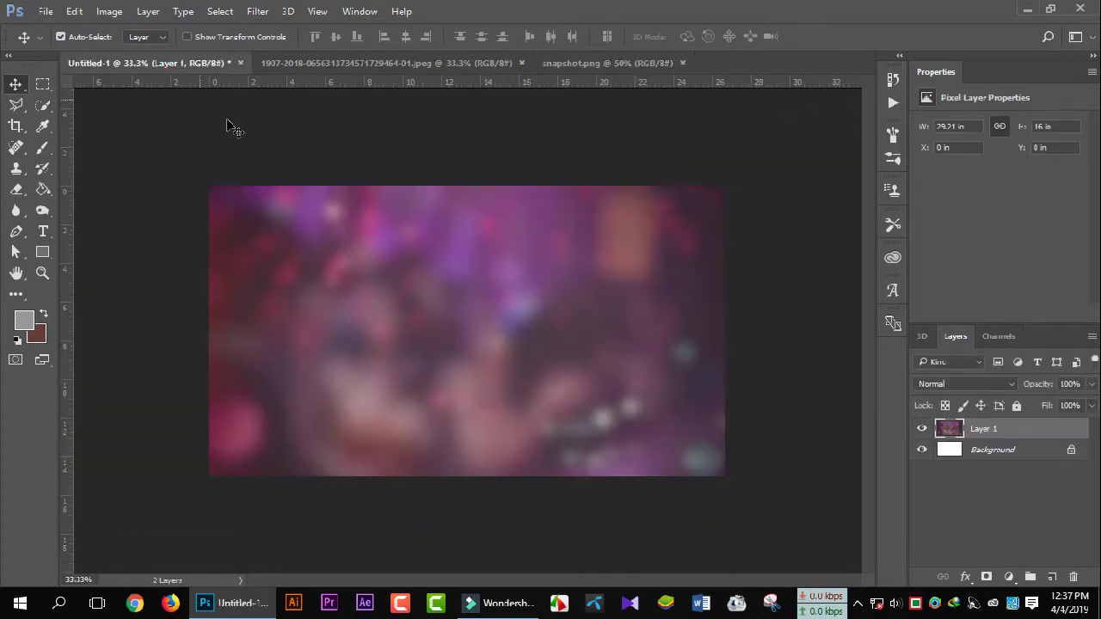
left_click(607, 63)
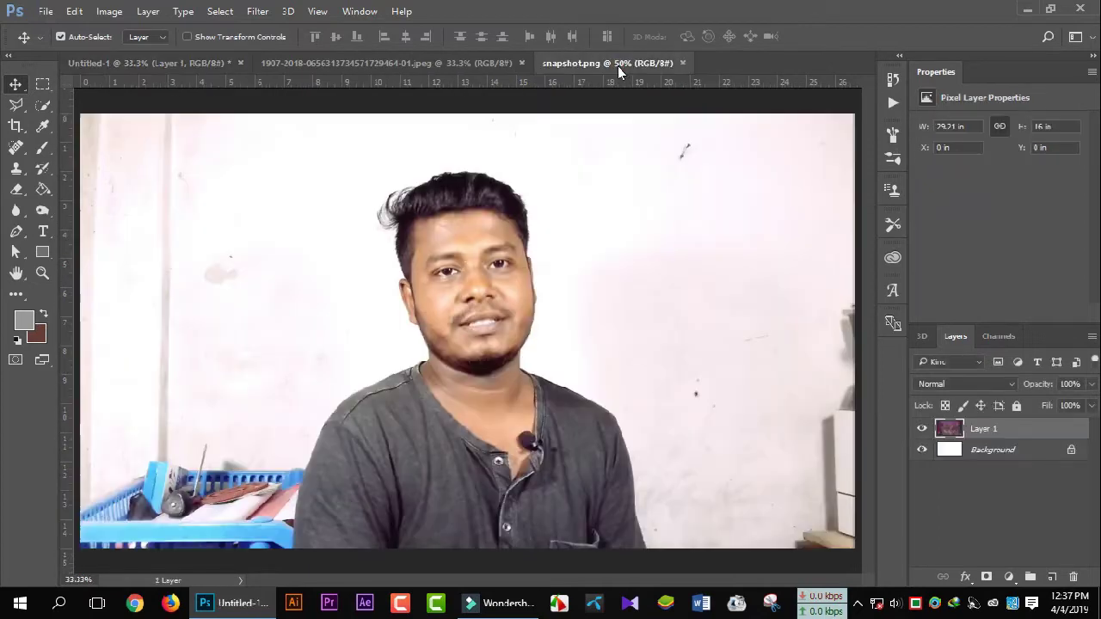
left_click(47, 106)
Select the presenter from hair to shirt with the Quick Selection Tool.
left_click(45, 108)
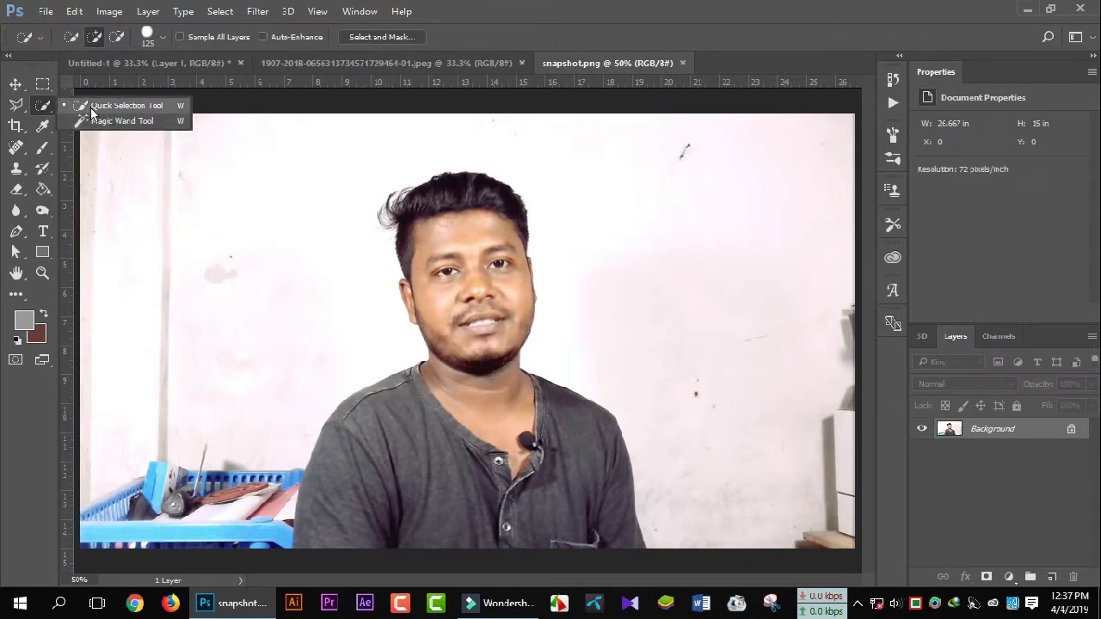
left_click(150, 112)
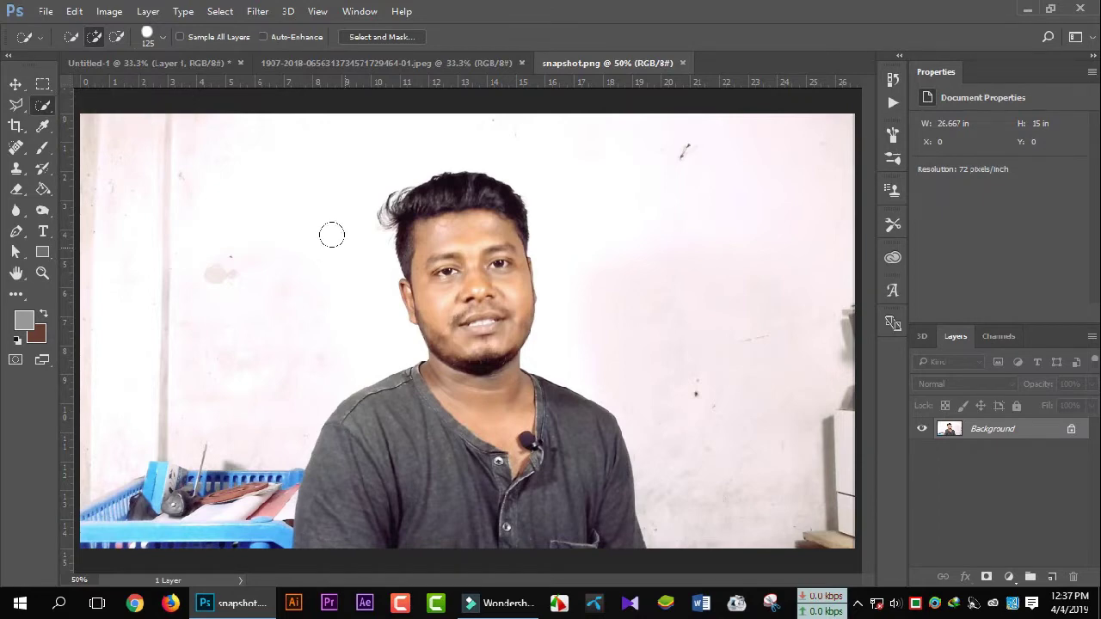
left_click_drag(448, 186, 509, 504)
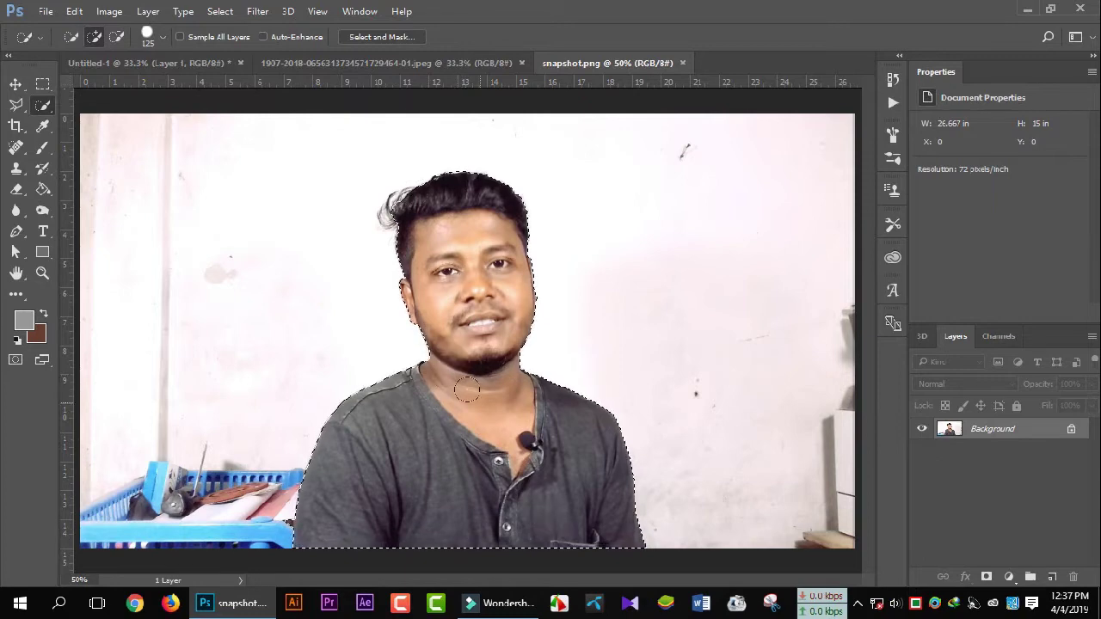
Feather the selection by 1 pixel and expand it slightly.
left_click(220, 11)
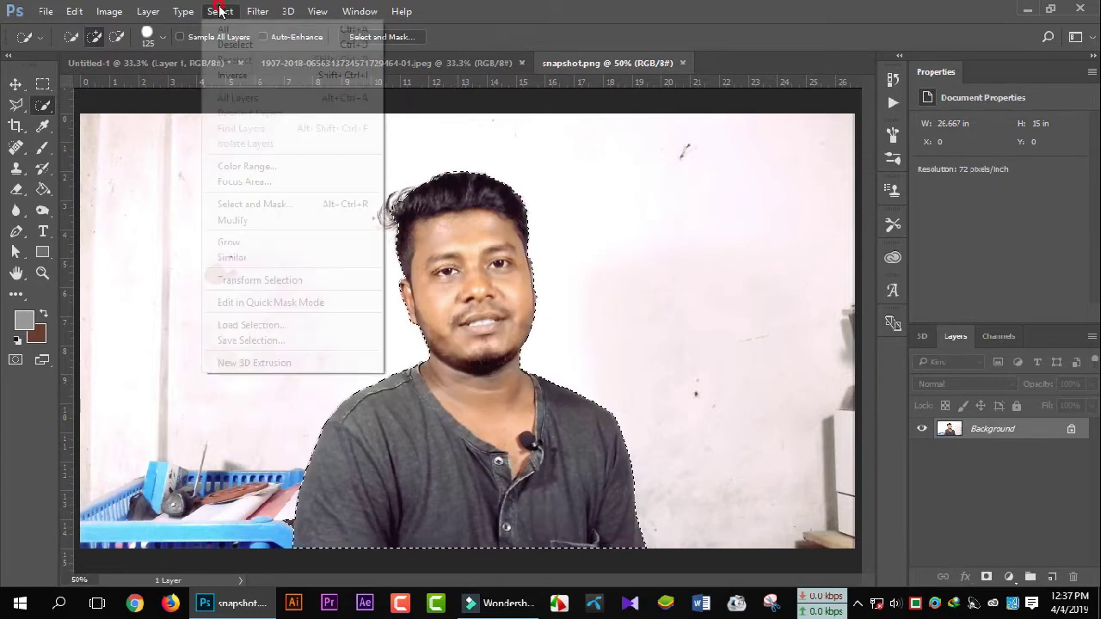
mouse_move(293, 220)
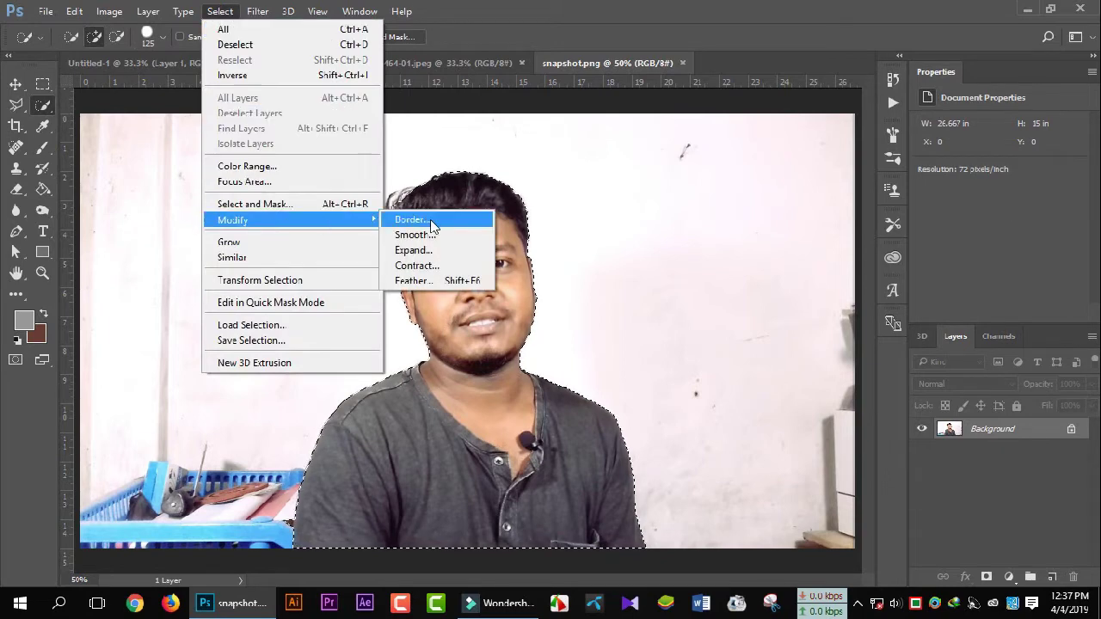
left_click(456, 281)
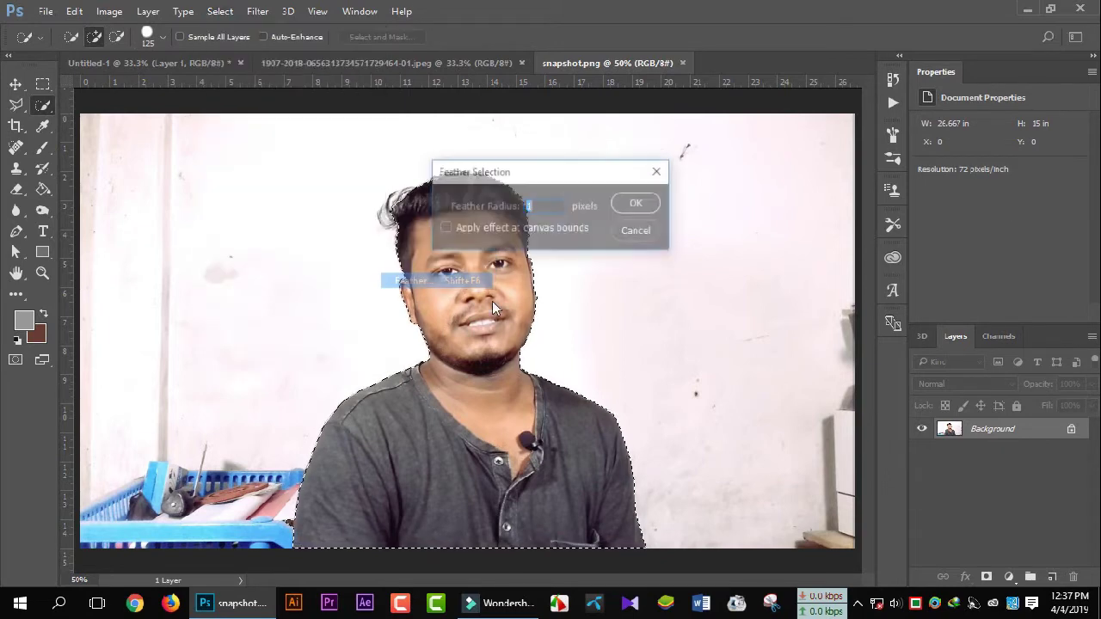
left_click(534, 206)
left_click(637, 205)
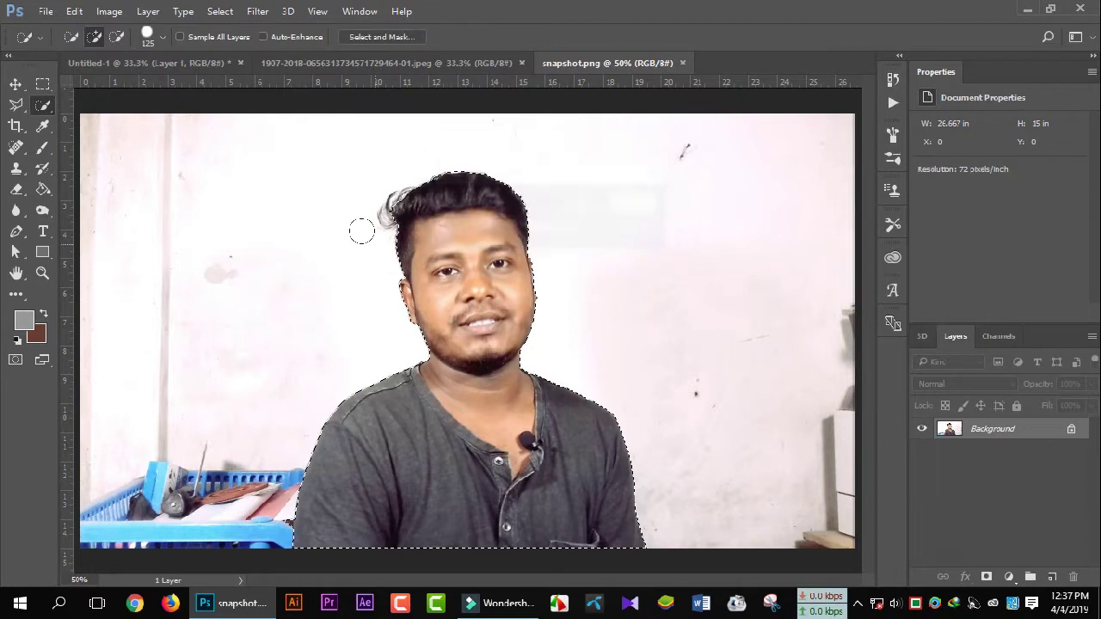
left_click(217, 12)
mouse_move(258, 220)
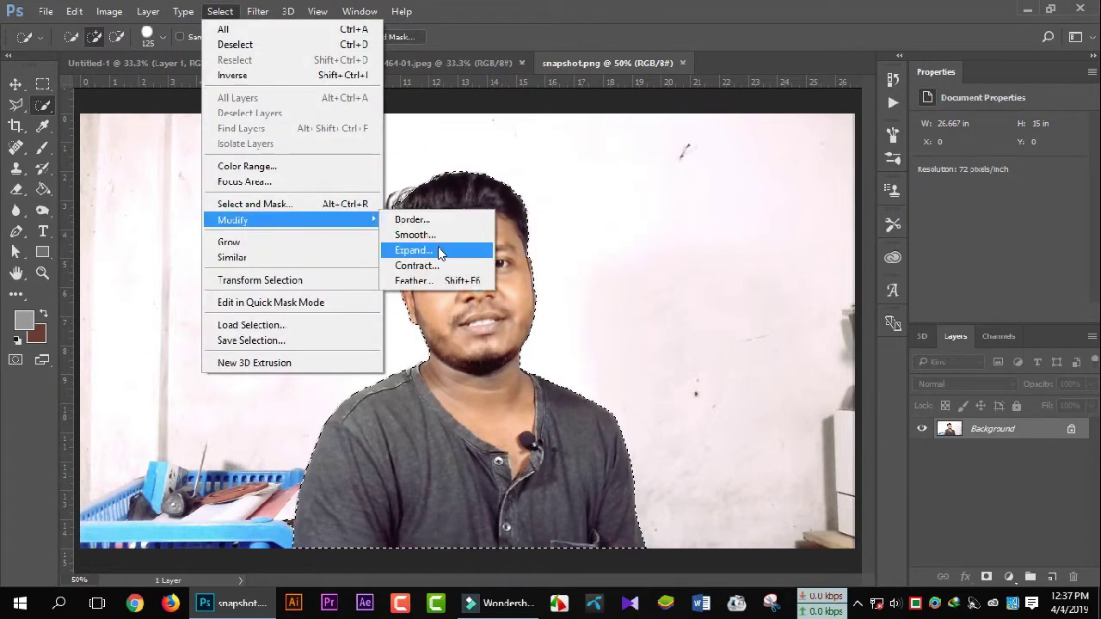
left_click(439, 250)
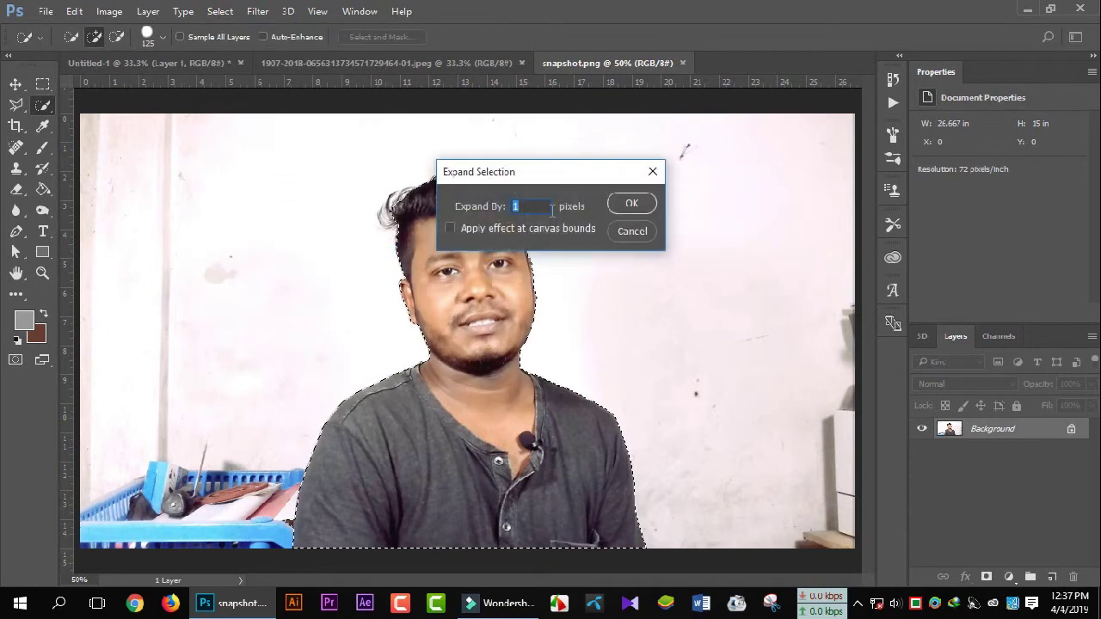
left_click(630, 206)
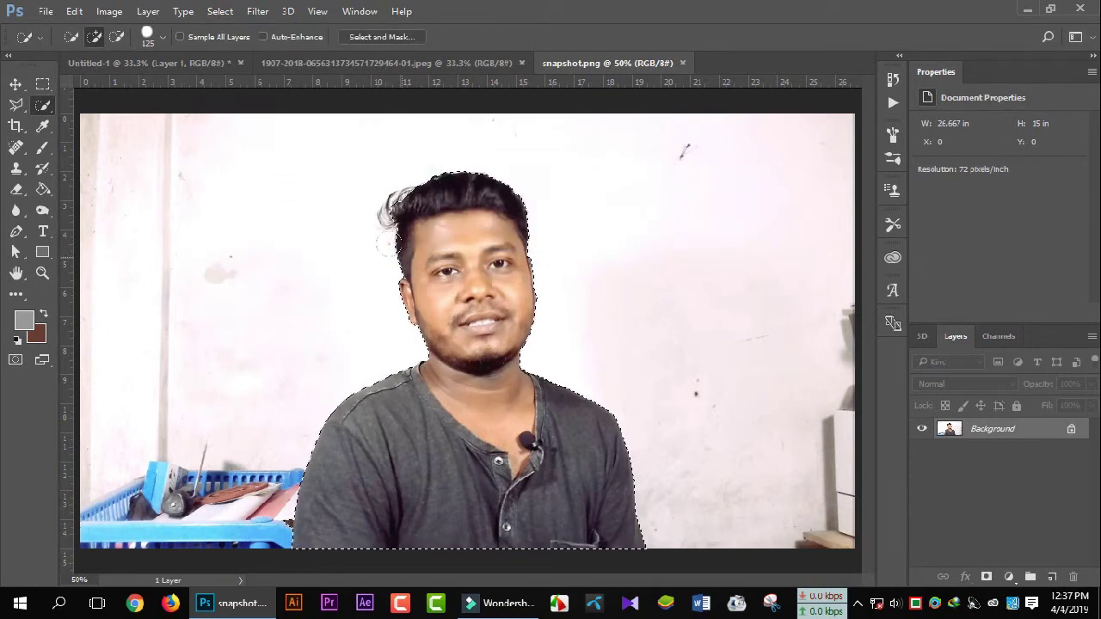
left_click(14, 85)
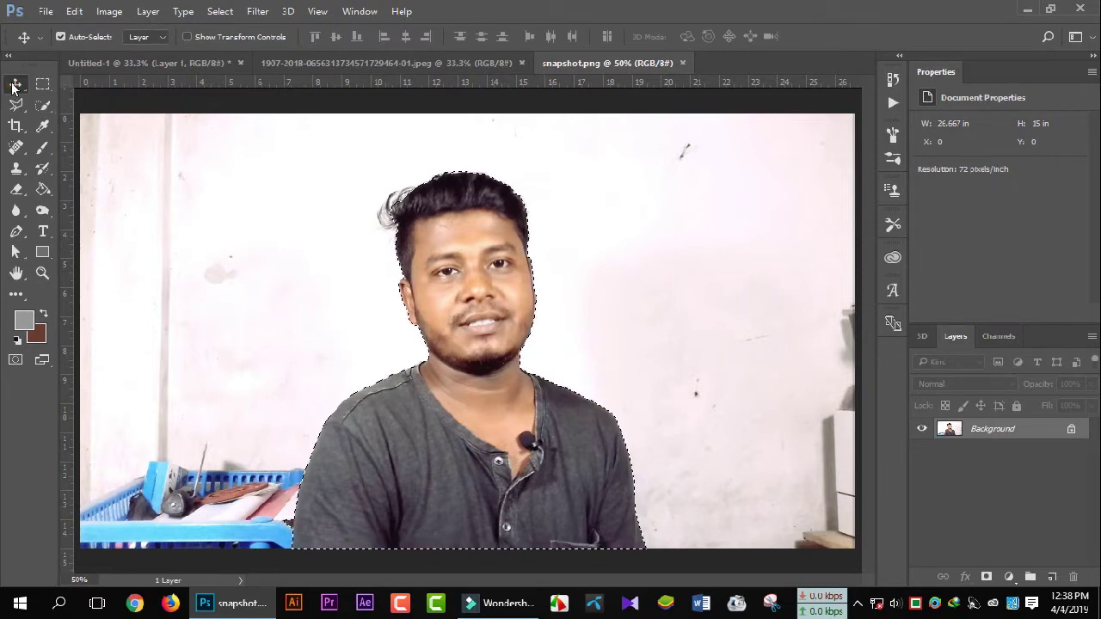
Drag the selected presenter into Untitled-1 as Layer 2 at the bottom-left.
mouse_move(459, 267)
left_mouse_down()
mouse_move(281, 176)
mouse_move(179, 90)
mouse_move(358, 297)
left_mouse_up()
mouse_move(431, 298)
left_mouse_down()
mouse_move(504, 311)
mouse_move(335, 301)
left_mouse_up()
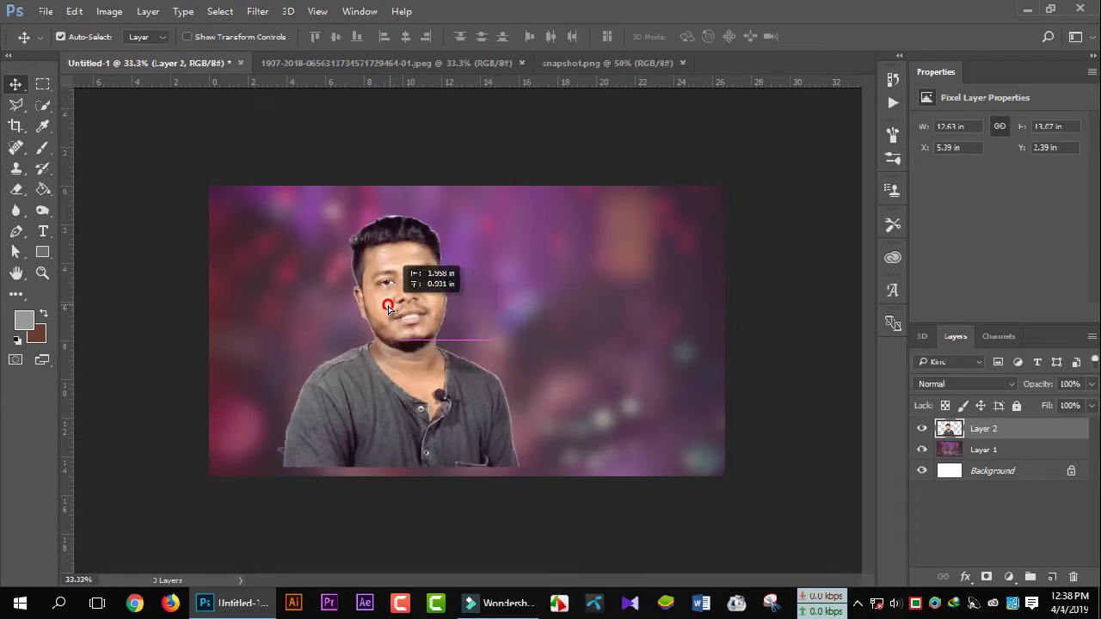
mouse_move(335, 301)
left_mouse_down()
mouse_move(327, 313)
mouse_move(336, 304)
left_mouse_up()
Free-transform the presenter to about 125.7% and settle it at the bottom-left.
key("ctrl+t")
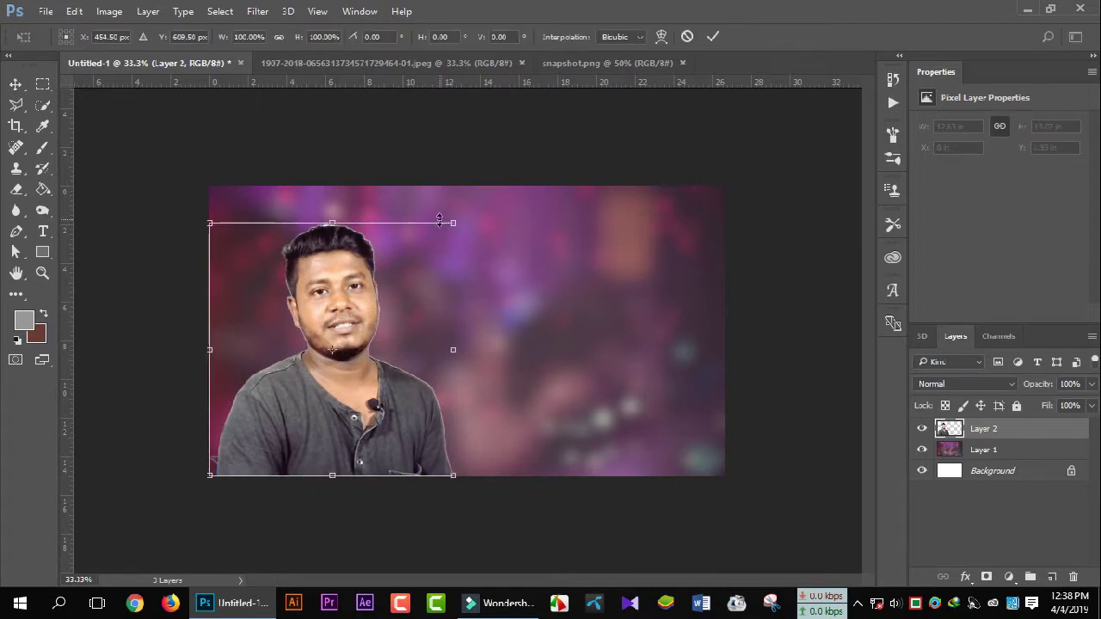
mouse_move(453, 224)
left_mouse_down()
mouse_move(418, 241)
mouse_move(442, 249)
mouse_move(503, 206)
left_mouse_up()
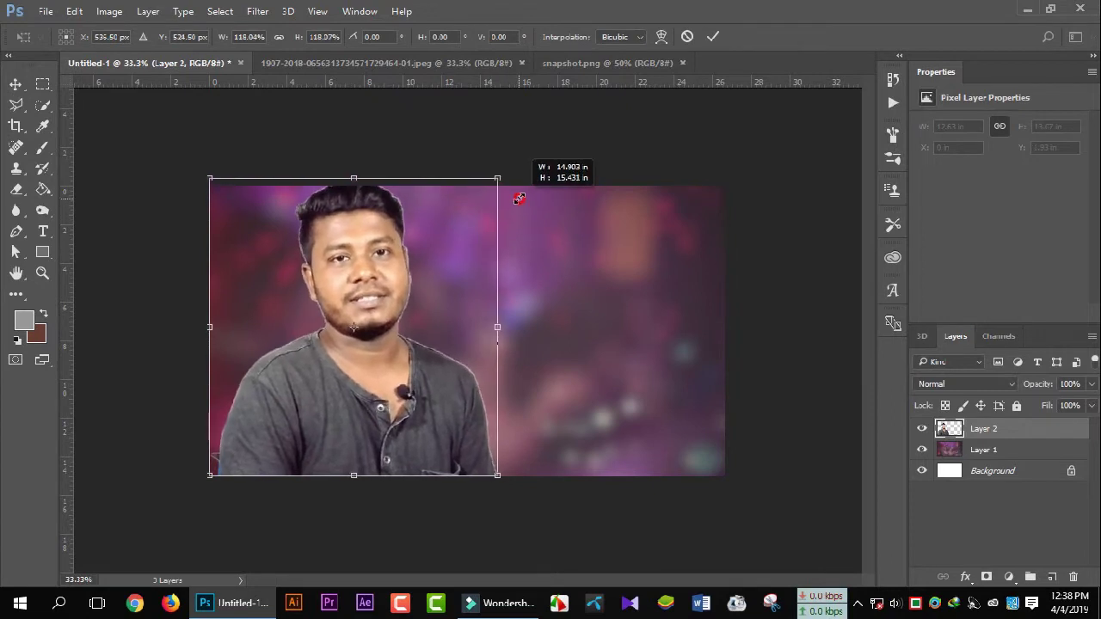
left_click_drag(504, 206, 519, 188)
left_click_drag(405, 297, 390, 307)
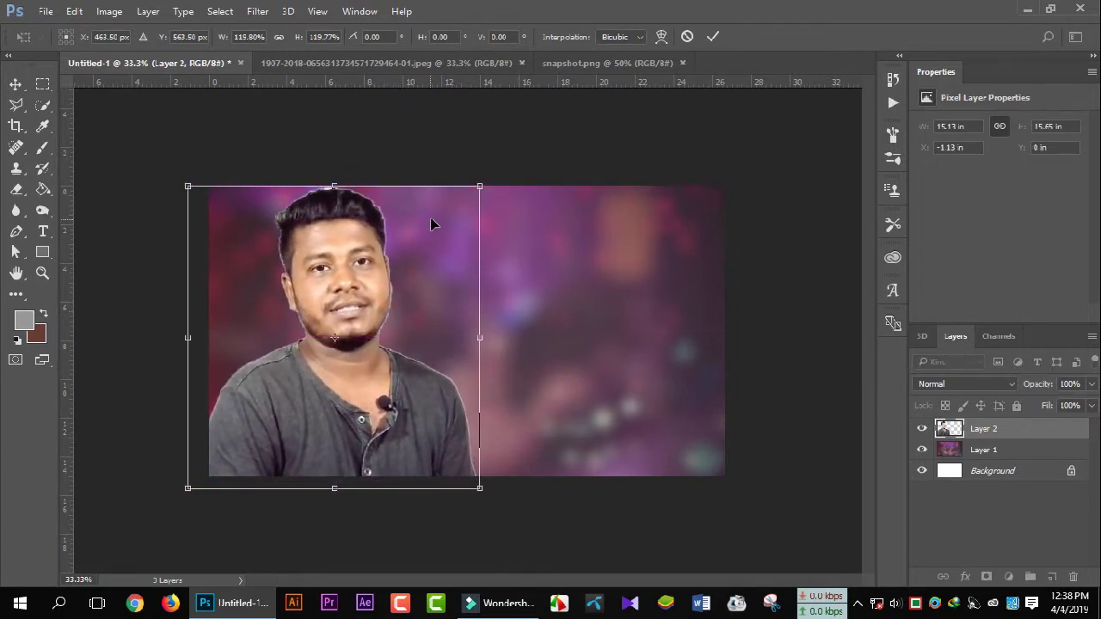
left_click_drag(479, 184, 494, 172)
left_click_drag(403, 277, 387, 303)
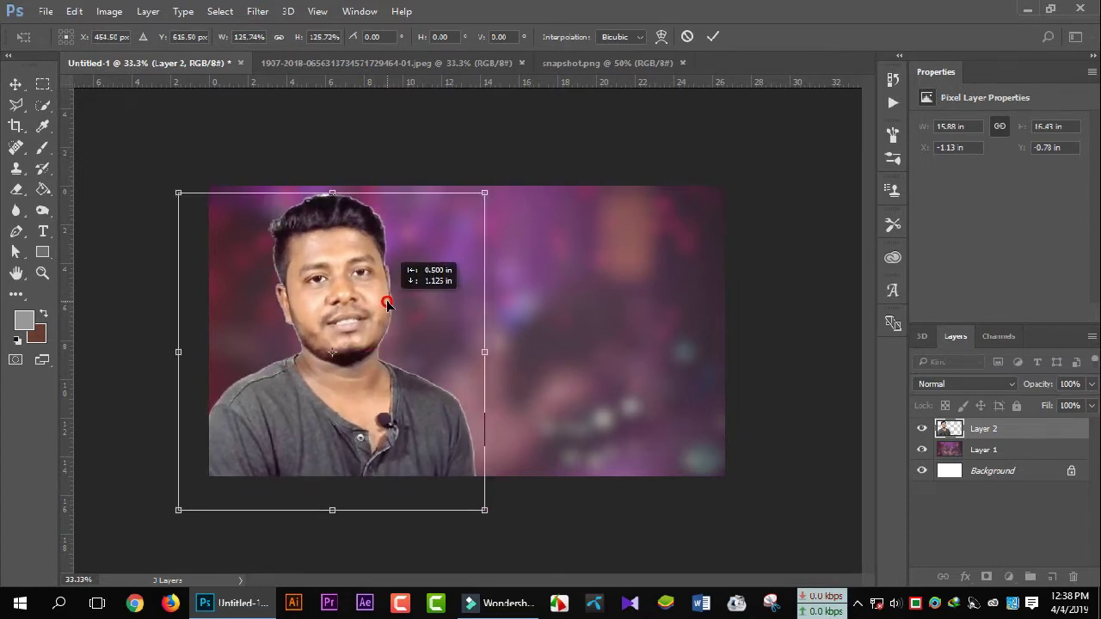
left_click_drag(387, 302, 387, 303)
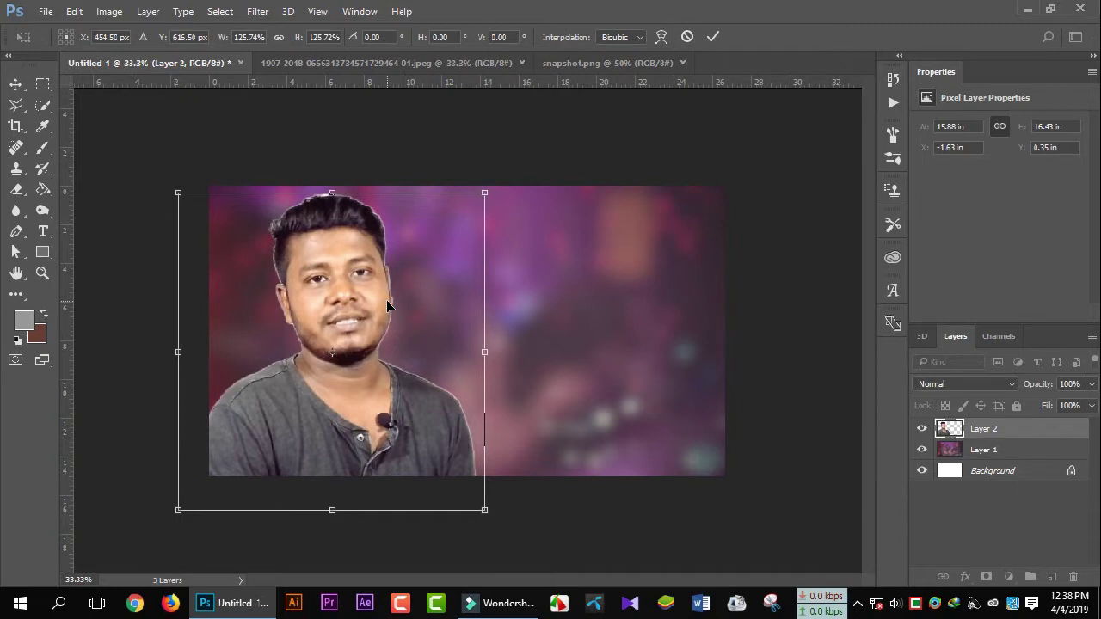
key("Return")
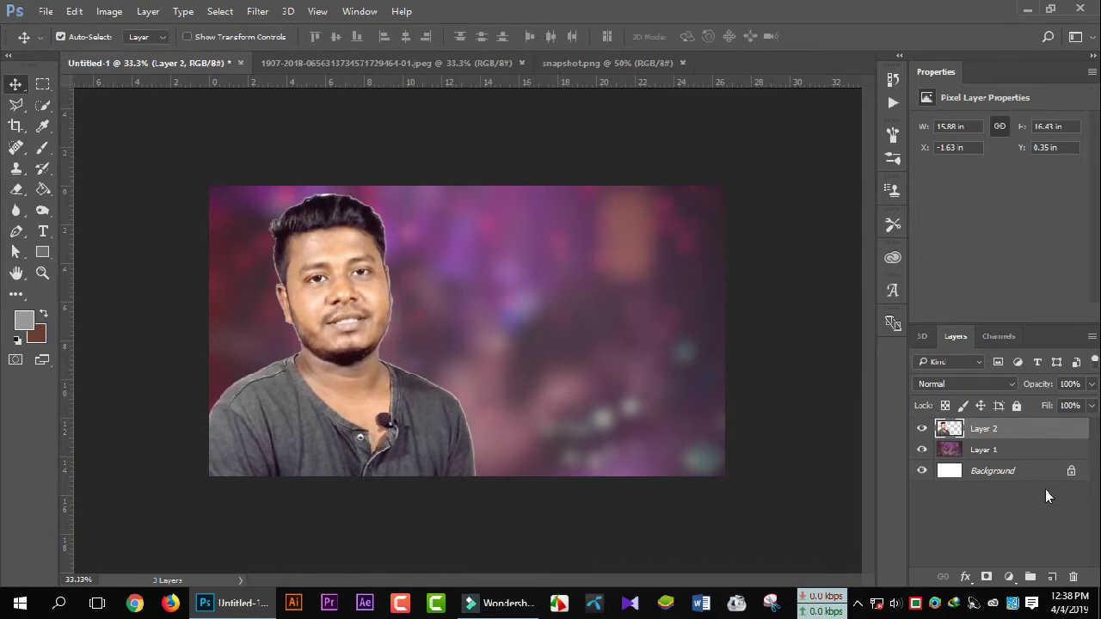
Undo stray changes and make Layer 2 the active layer again.
left_click(984, 471)
key("ctrl+z")
left_click(983, 479)
key("ctrl+z")
left_click(983, 472)
left_click(980, 450)
left_click(977, 437)
Add a white Stroke to Layer 2 in Layer Style, trying 24 px Inside.
right_click(988, 438)
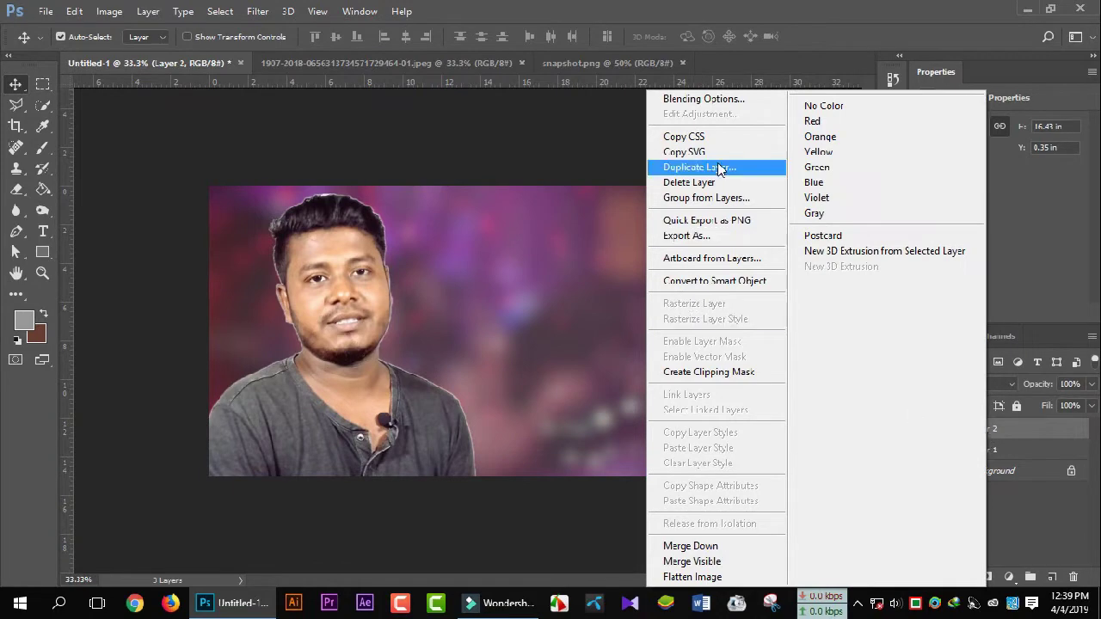
left_click(730, 100)
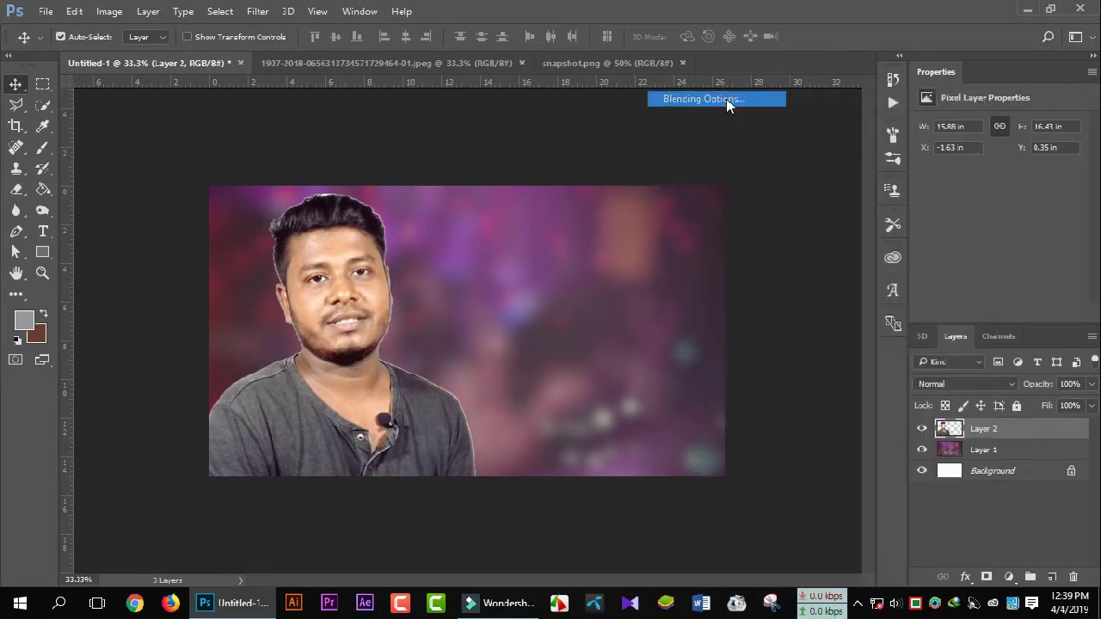
left_click_drag(694, 75, 727, 74)
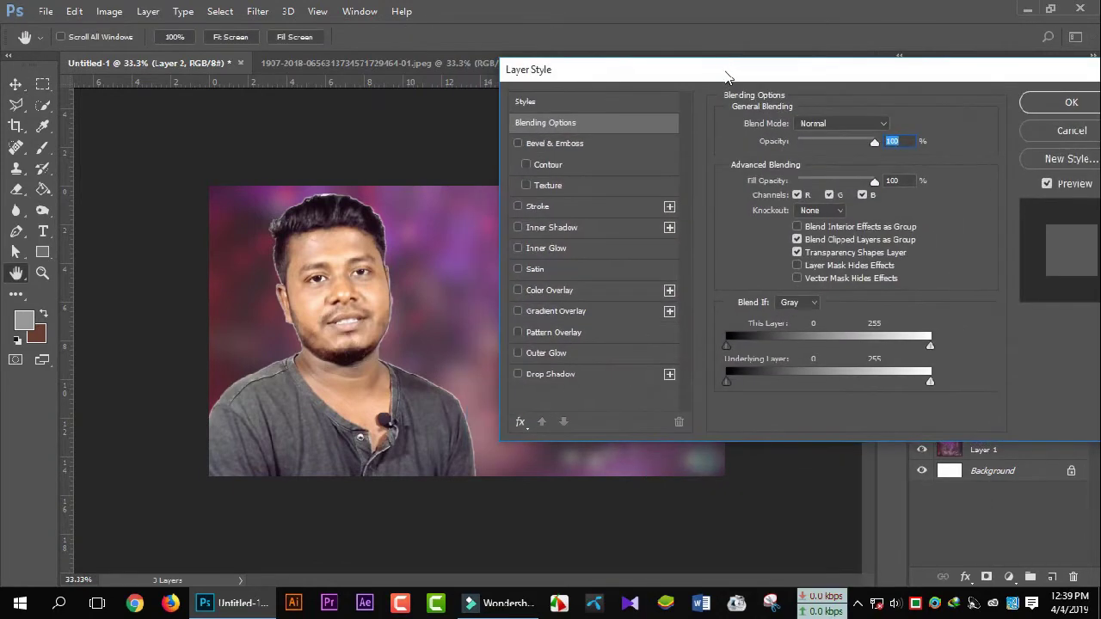
left_click(536, 208)
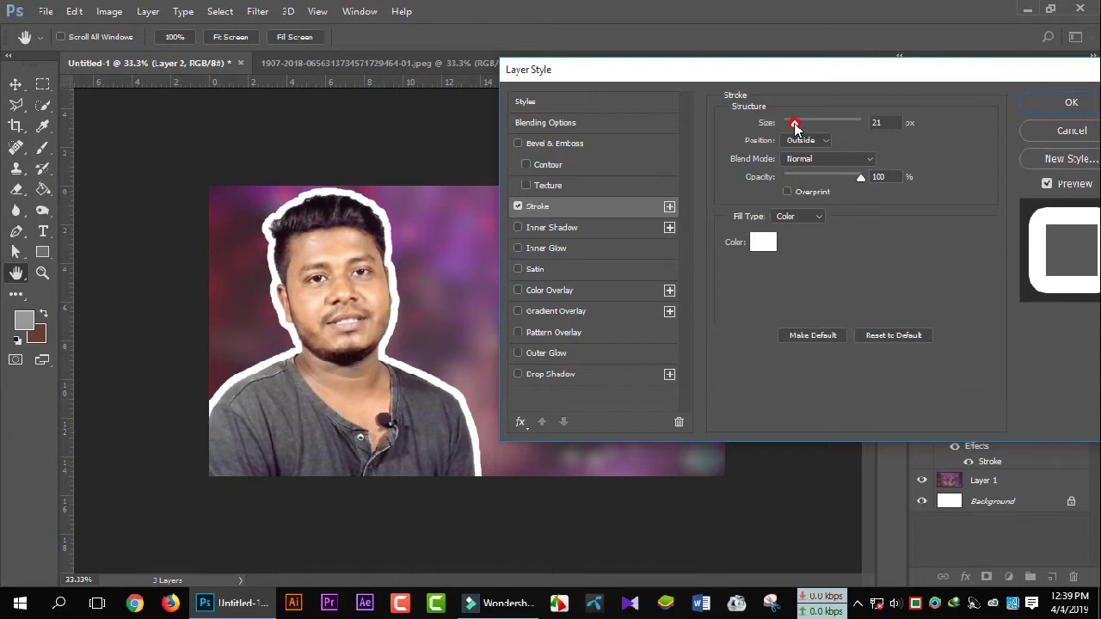
left_click_drag(794, 125, 800, 139)
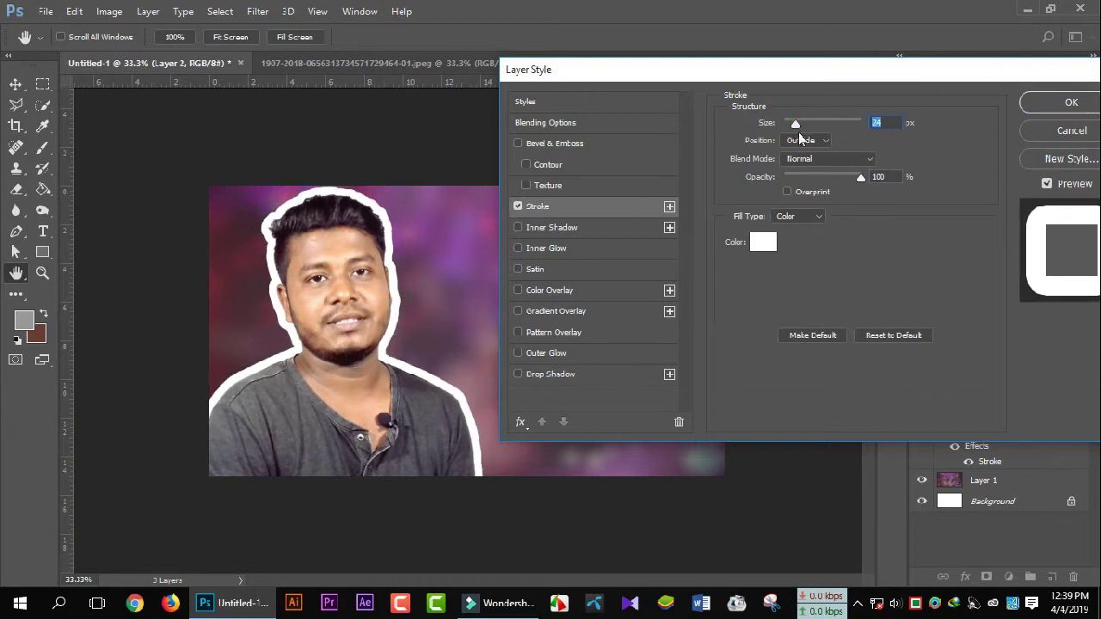
left_click(800, 139)
left_click(802, 165)
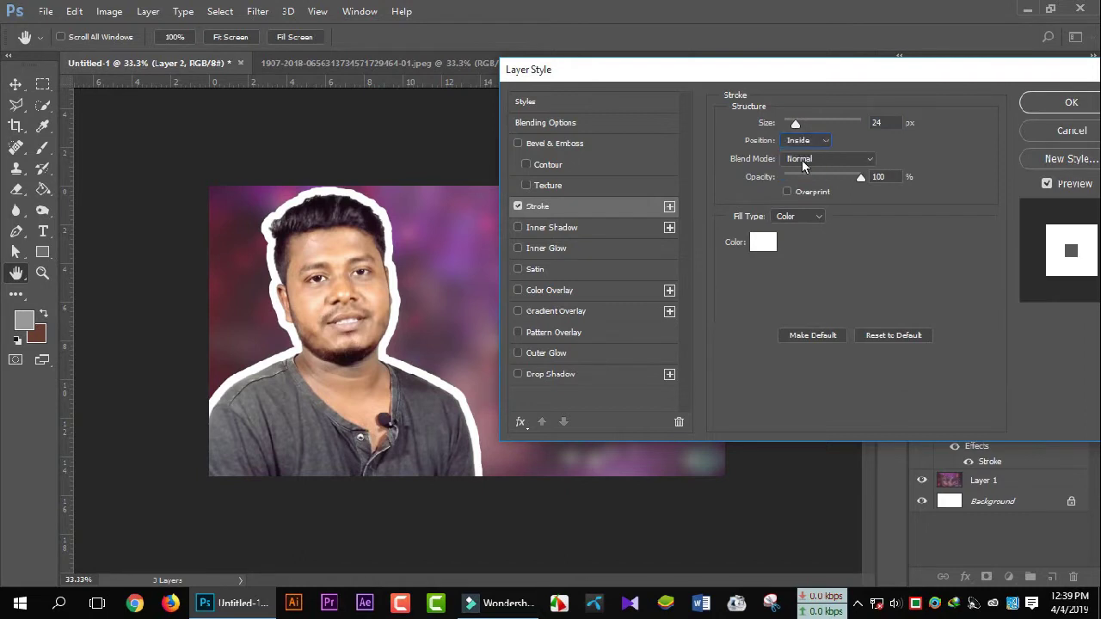
Set the stroke position to Outside, thin it to 18 px, and apply.
left_click_drag(794, 124, 799, 126)
left_click(801, 141)
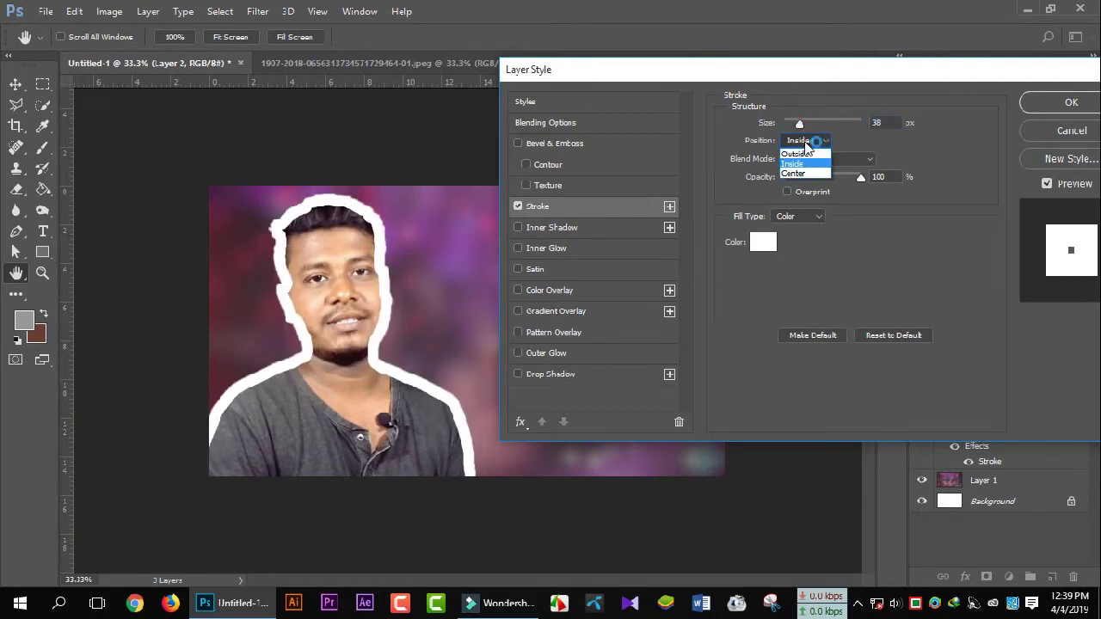
left_click(804, 170)
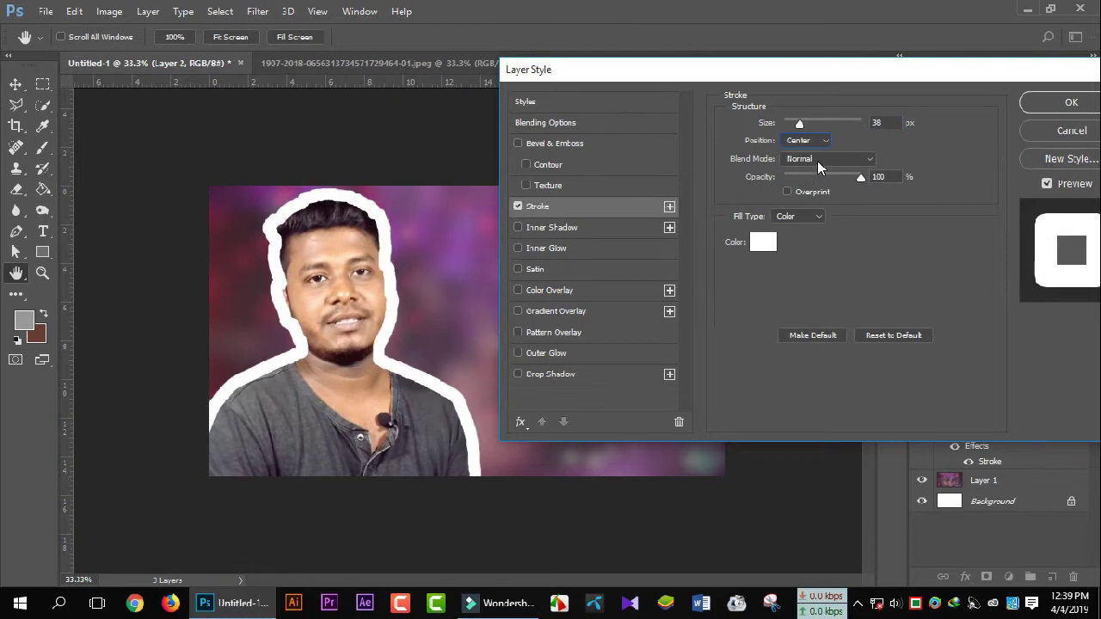
left_click(806, 144)
left_click(815, 152)
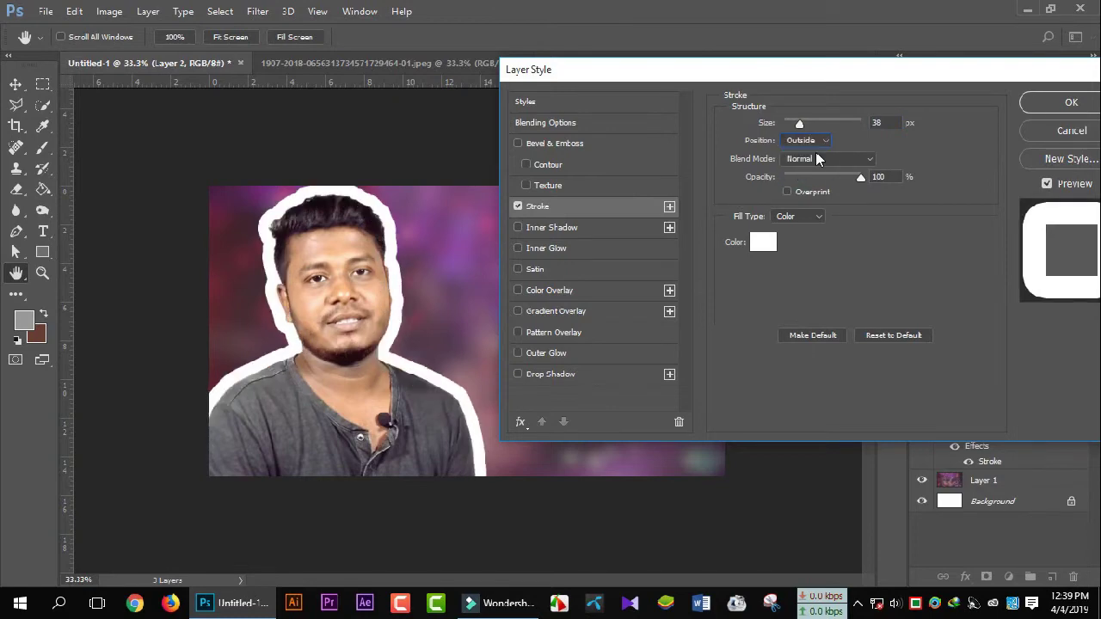
left_click_drag(801, 126, 798, 125)
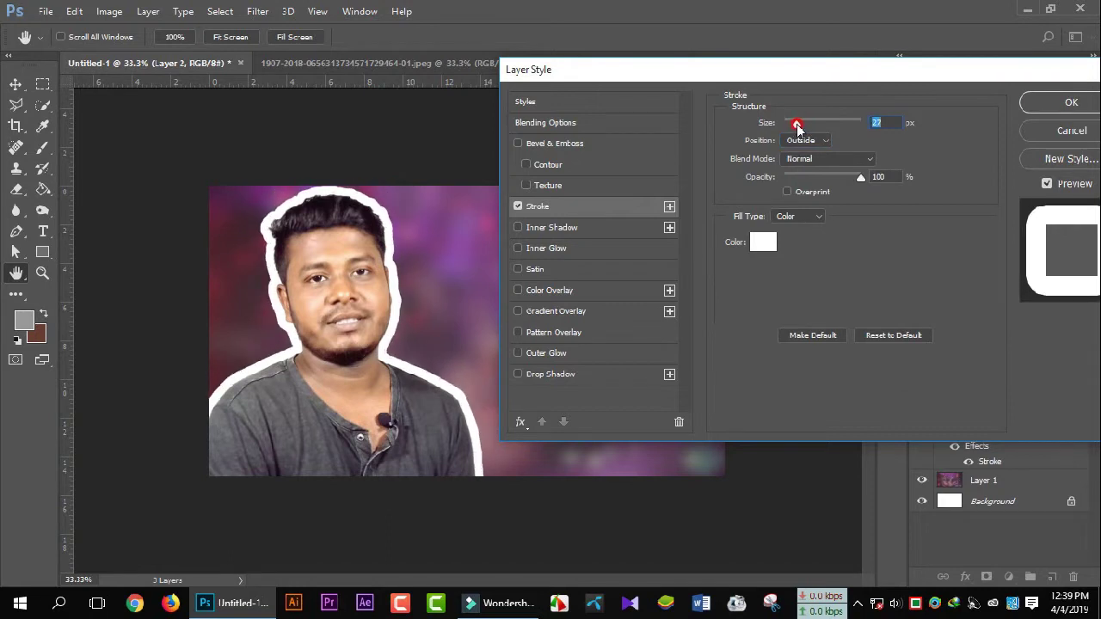
left_click_drag(797, 126, 796, 126)
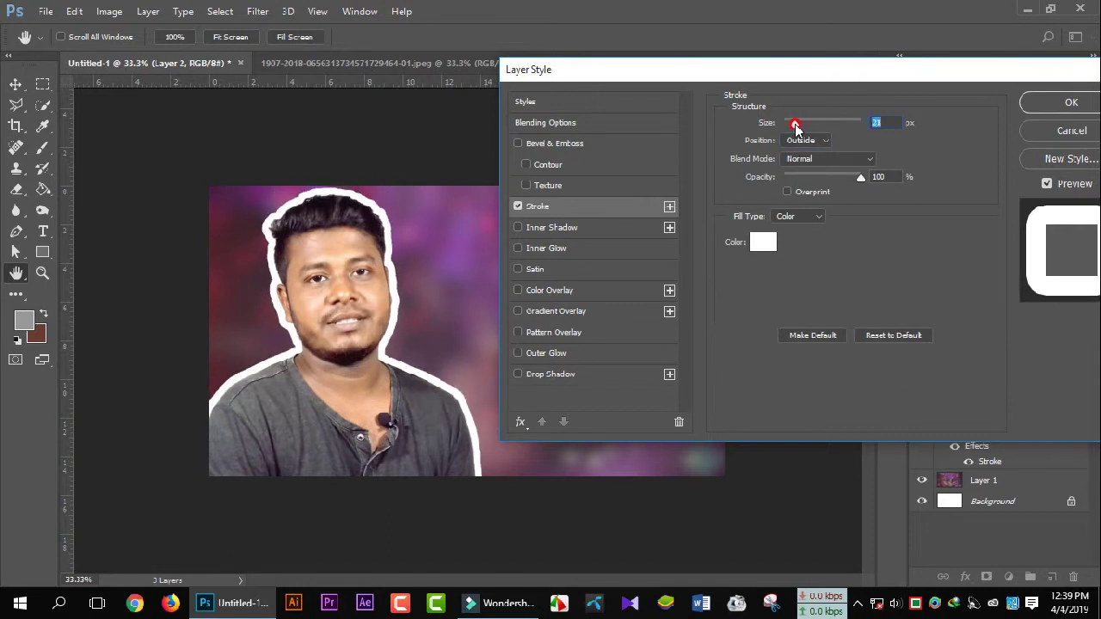
left_click_drag(795, 126, 794, 126)
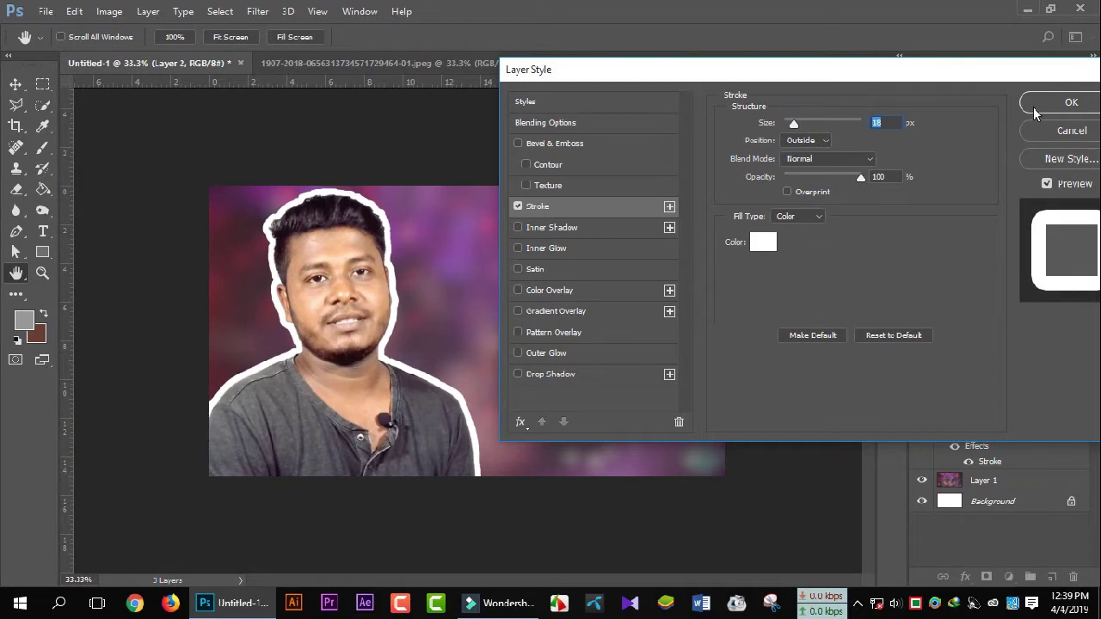
left_click(1057, 102)
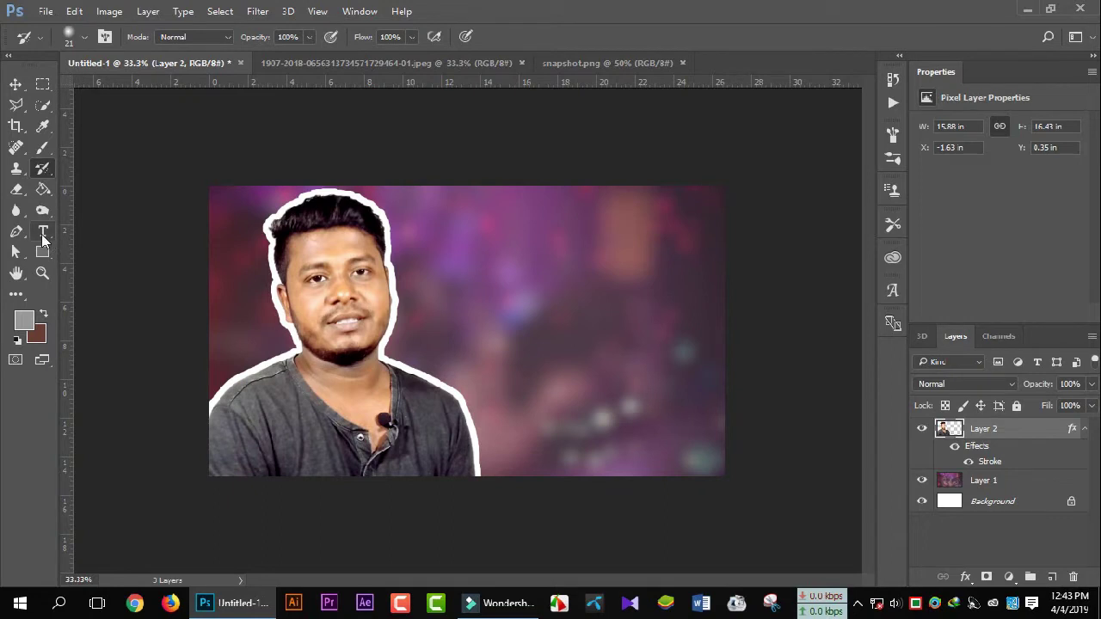
Type the Bengali heading প্রফেশোনাল থাম্বনেইল on the canvas beside the presenter.
left_click(44, 237)
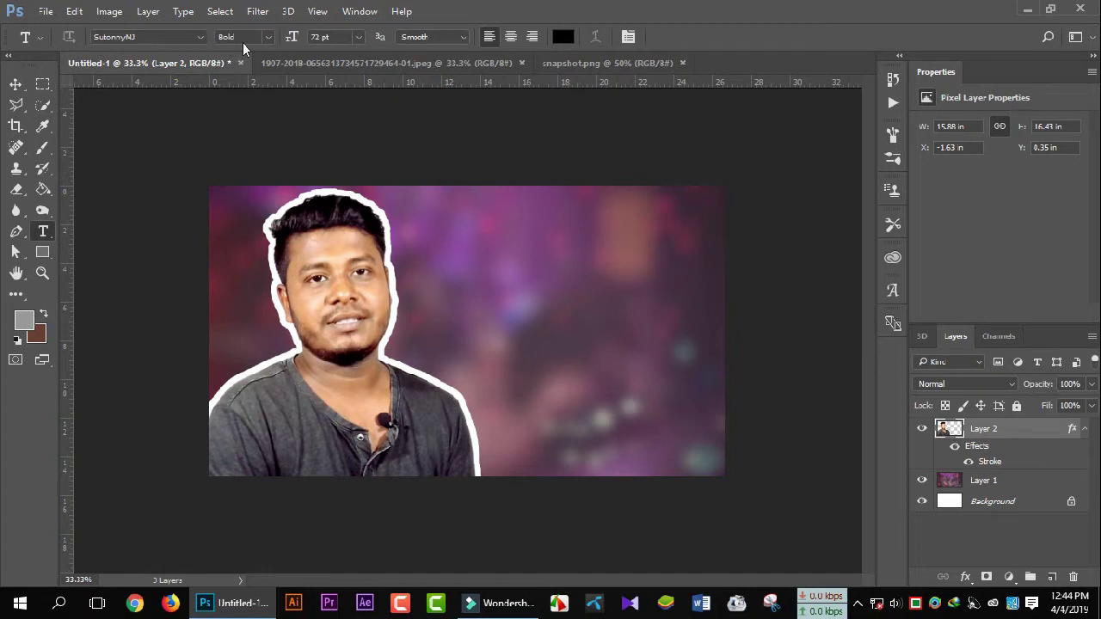
left_click(480, 279)
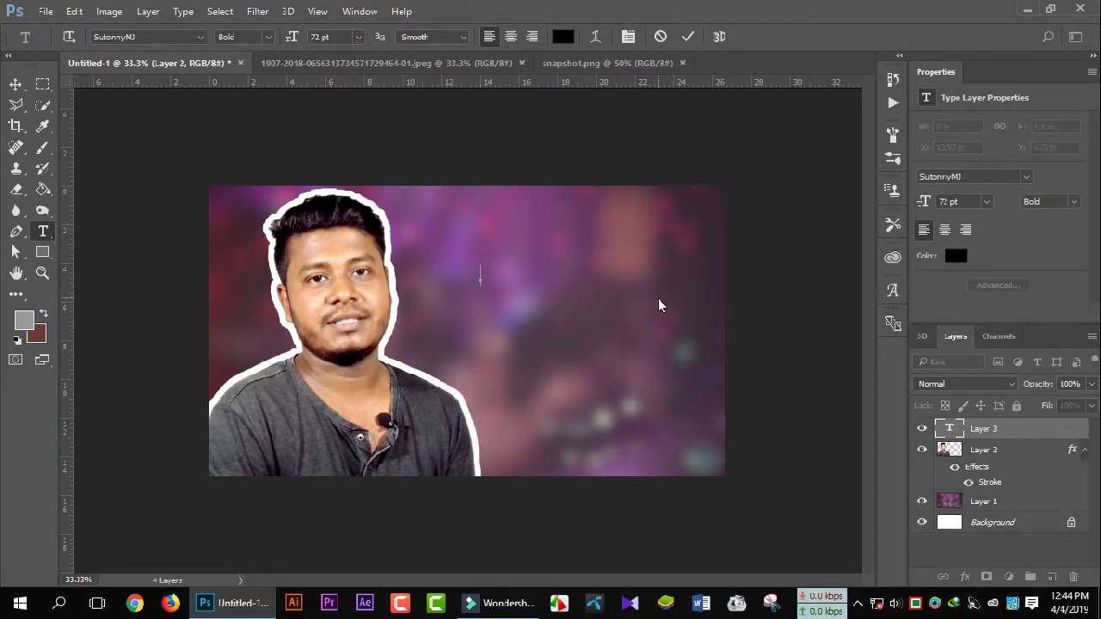
type("প্রফেশোনাল থাম্ব")
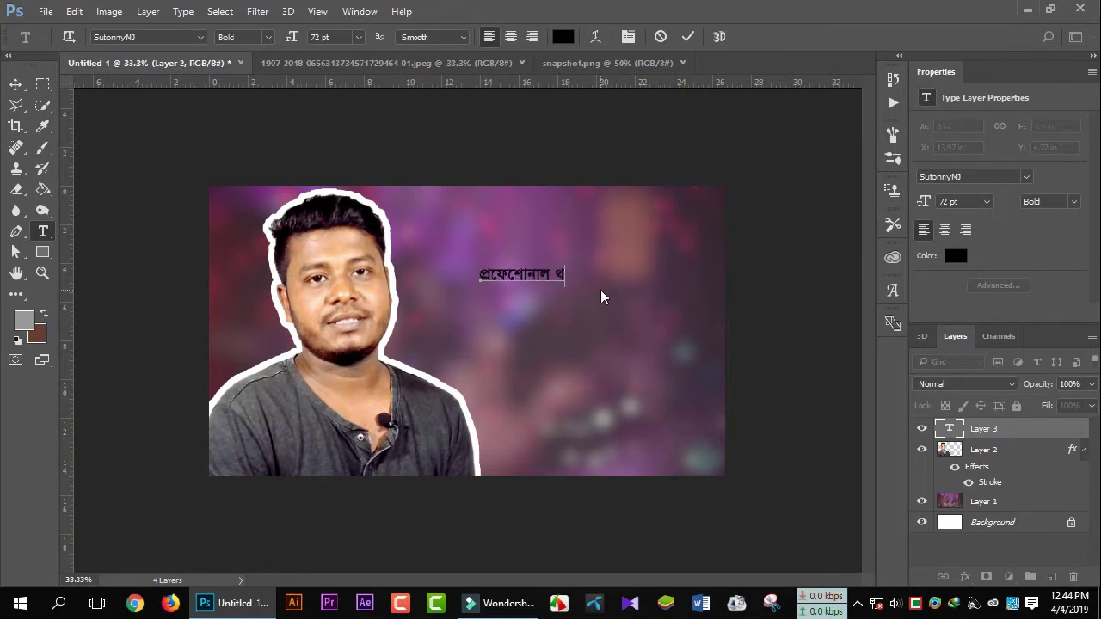
type("নেইল")
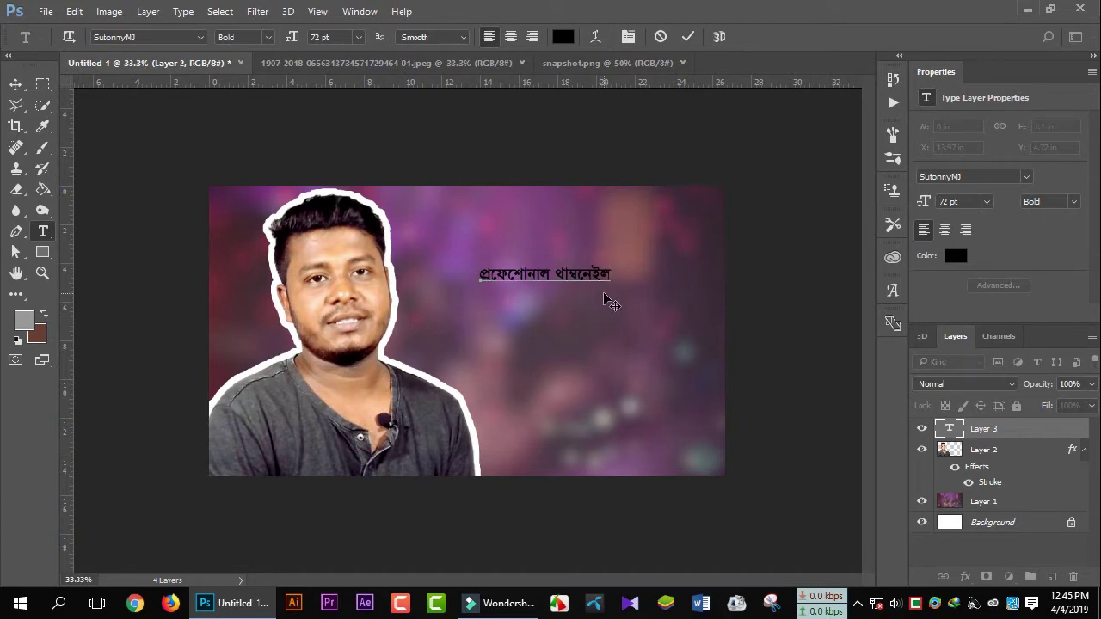
Colour the heading text white (ffffff).
left_click_drag(611, 275, 479, 277)
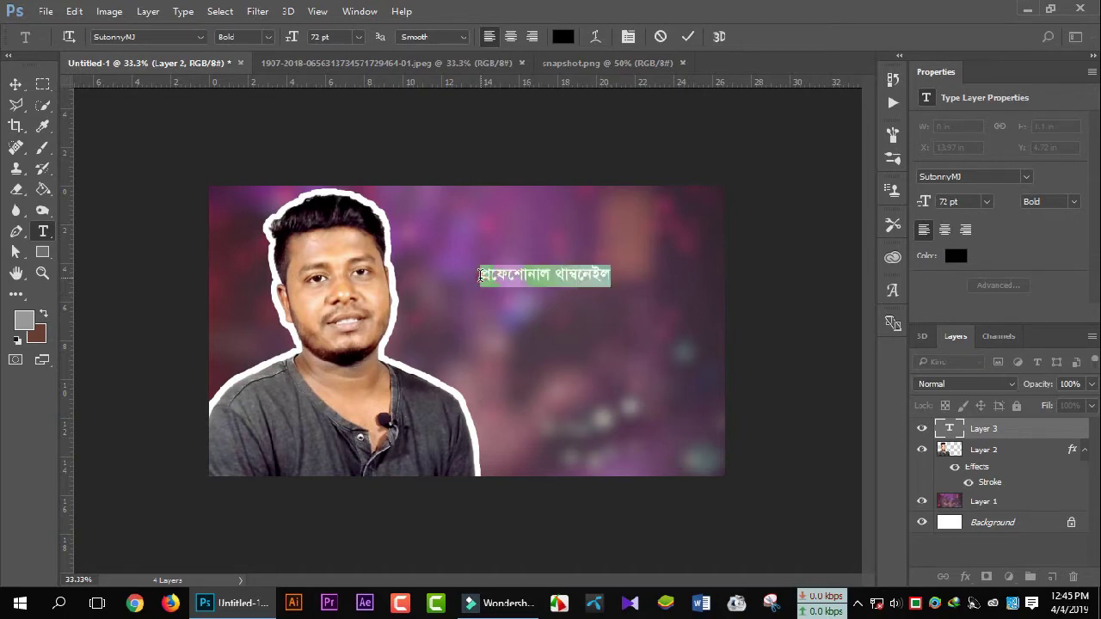
left_click(562, 36)
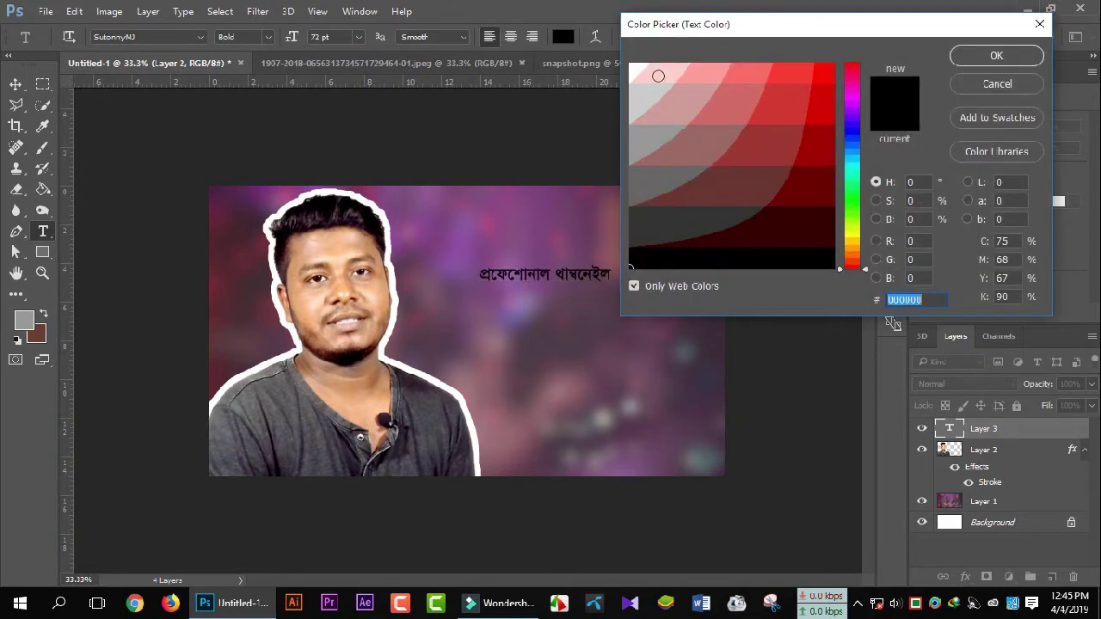
type("ffffff")
left_click(996, 55)
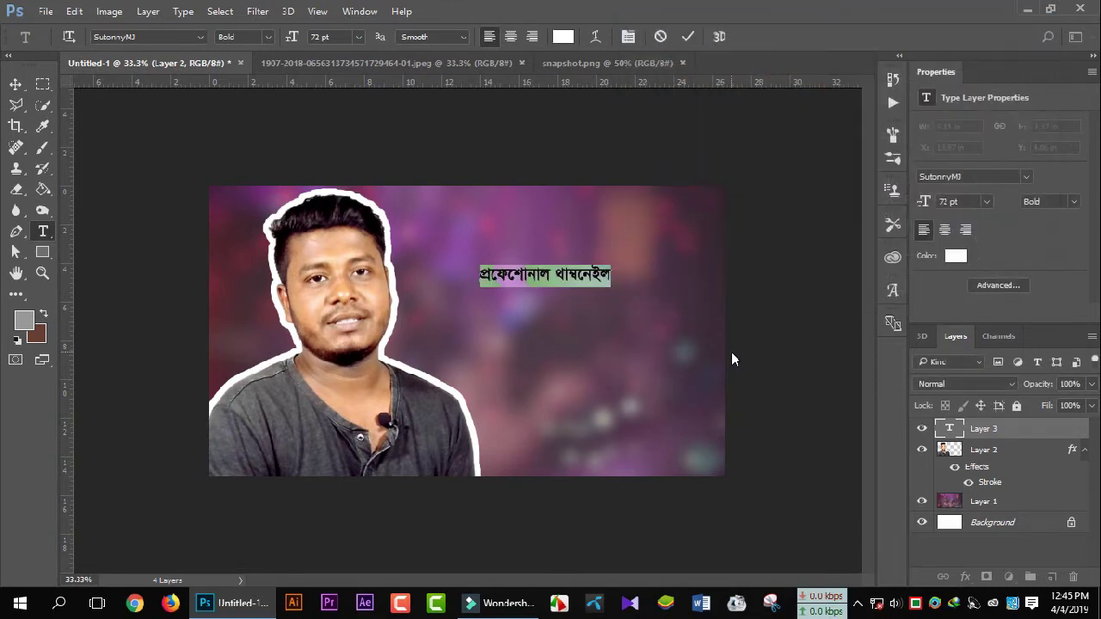
Scale the white Bengali heading to 155 pt and commit it right of the presenter's head.
left_click_drag(292, 40, 343, 40)
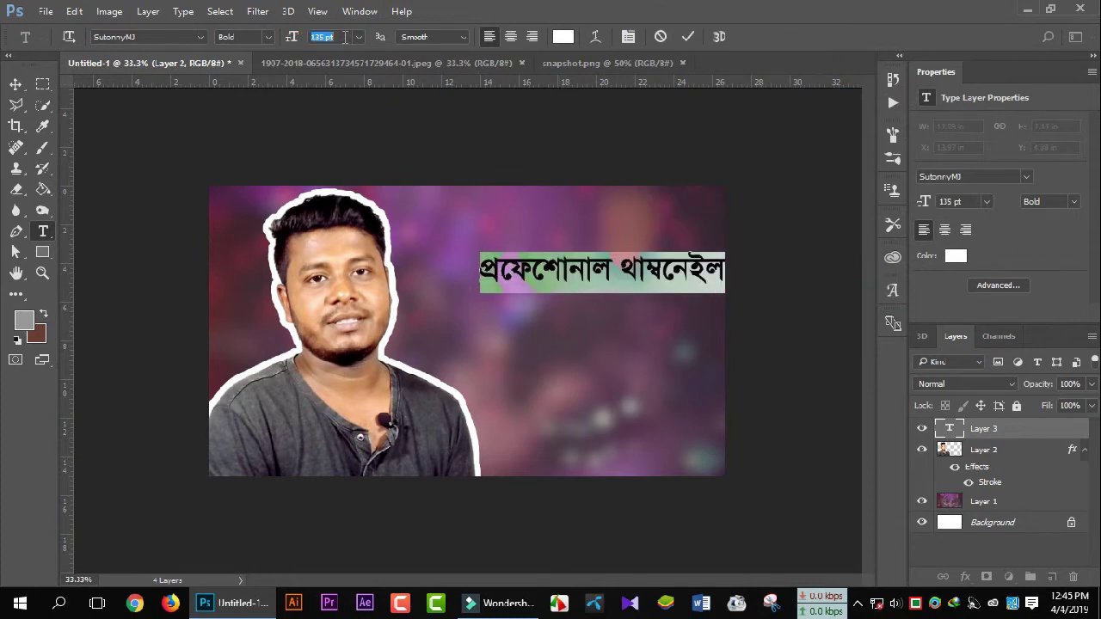
mouse_move(732, 330)
left_mouse_down()
mouse_move(695, 329)
mouse_move(693, 343)
left_mouse_up()
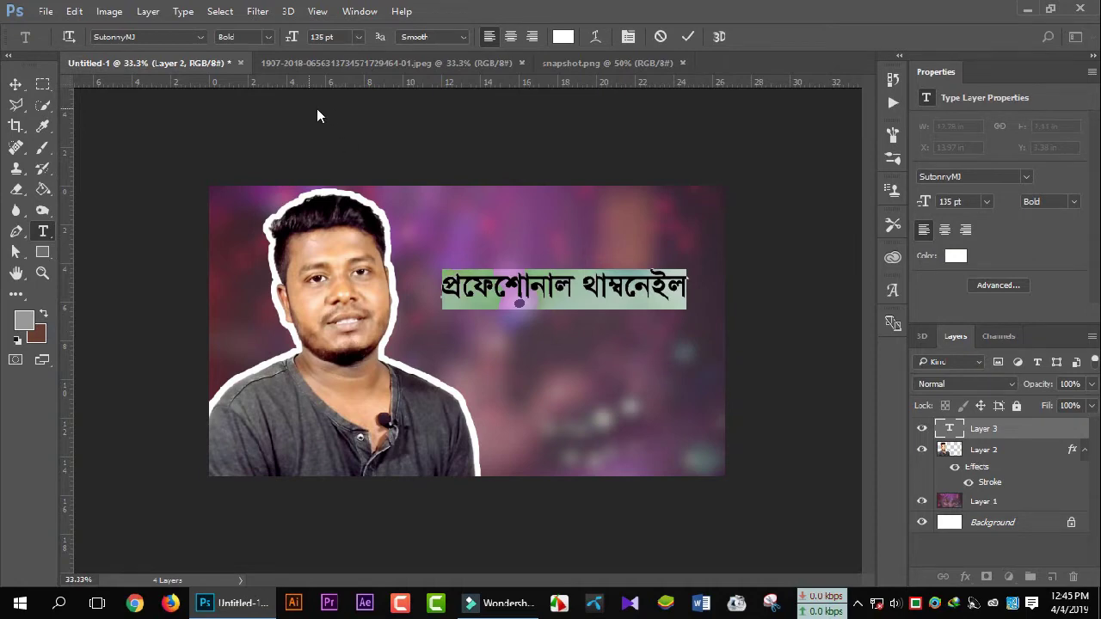
left_click_drag(292, 37, 301, 38)
key("ctrl+v")
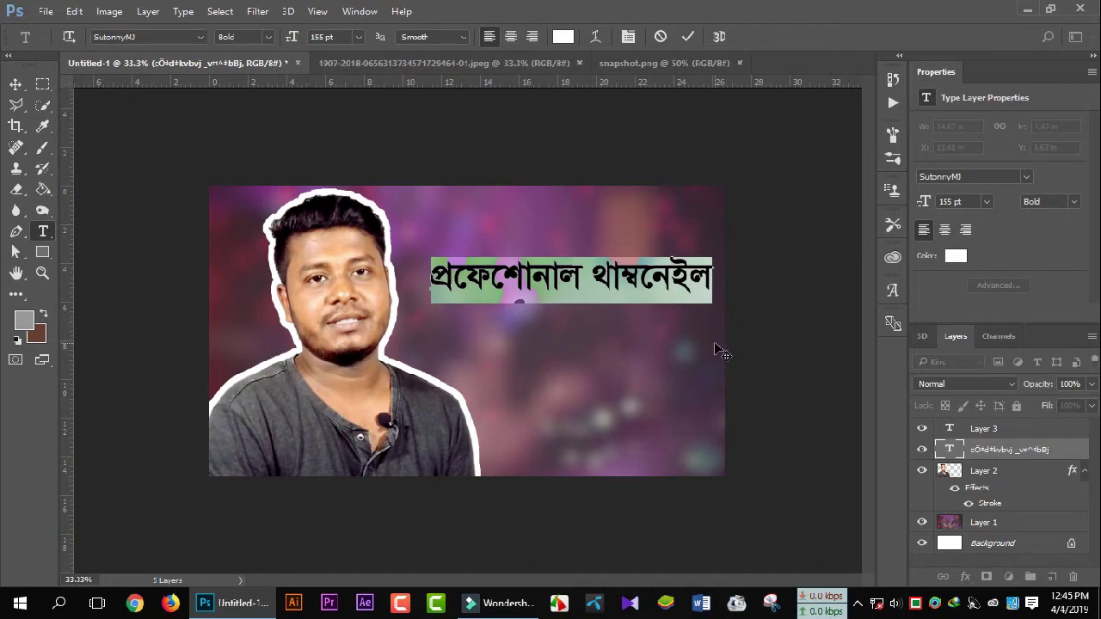
left_click_drag(720, 351, 710, 358)
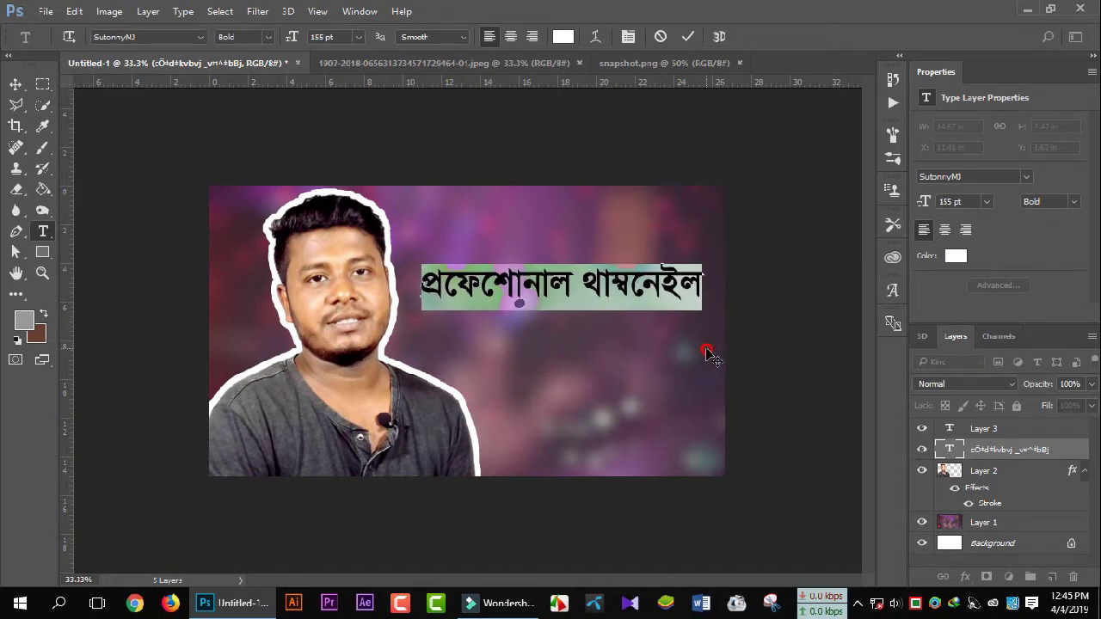
left_click(706, 352)
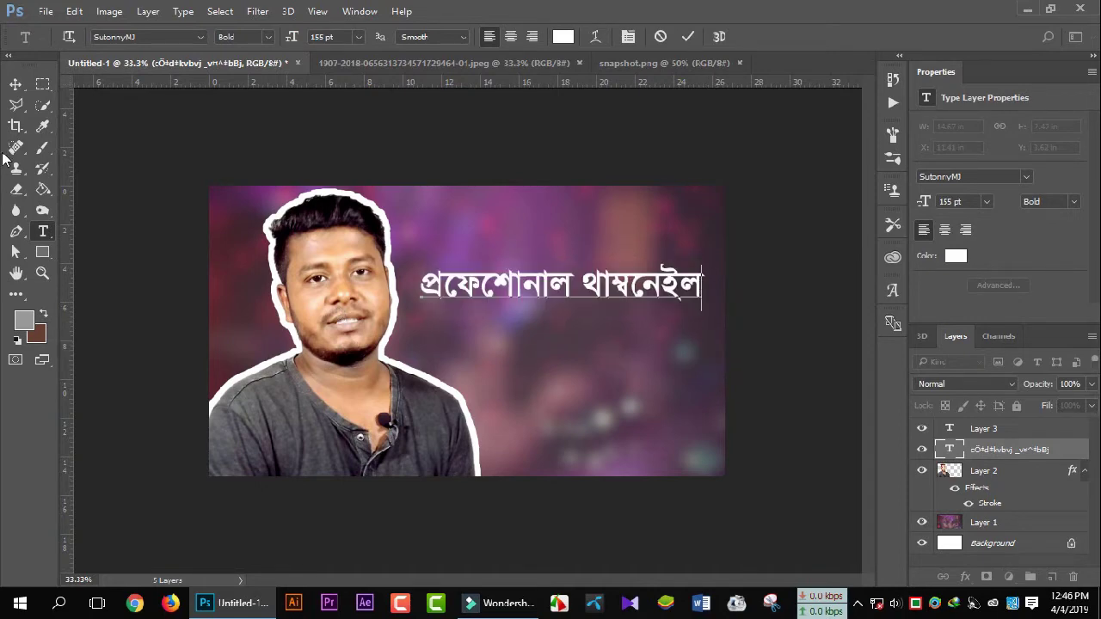
left_click(16, 84)
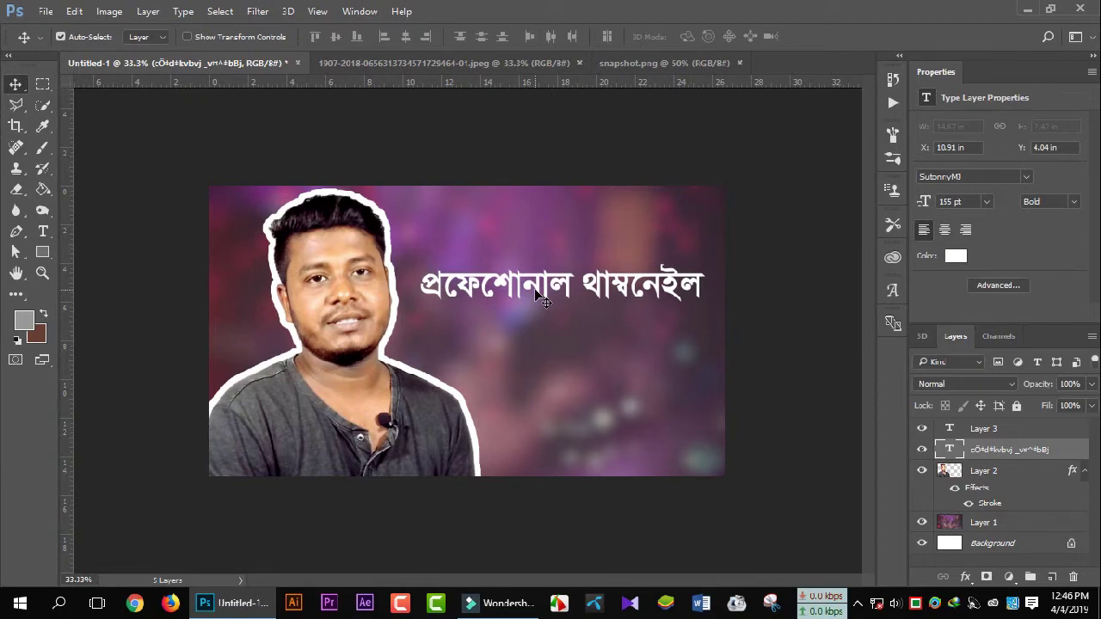
left_click(46, 256)
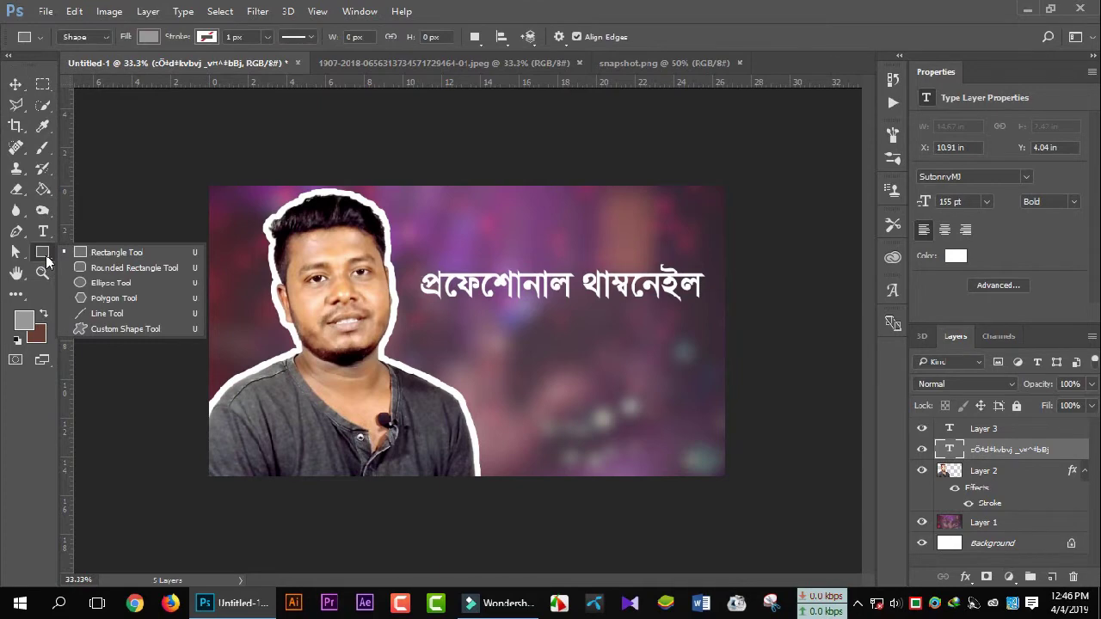
Draw a rectangle over the heading area with the Rectangle Tool.
left_click(41, 258)
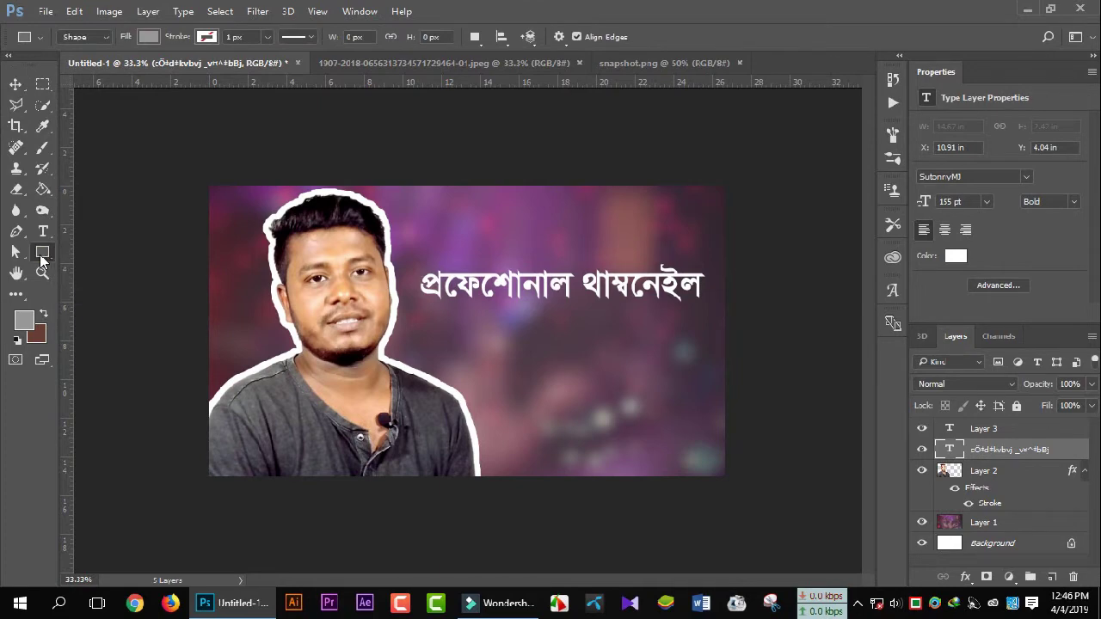
right_click(42, 258)
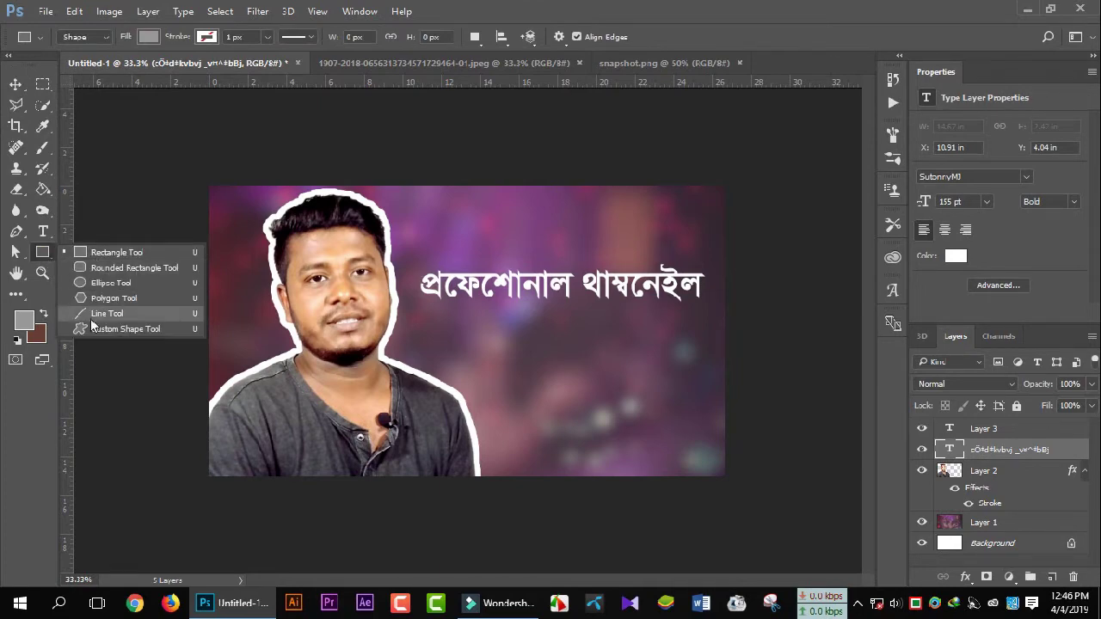
left_click(101, 252)
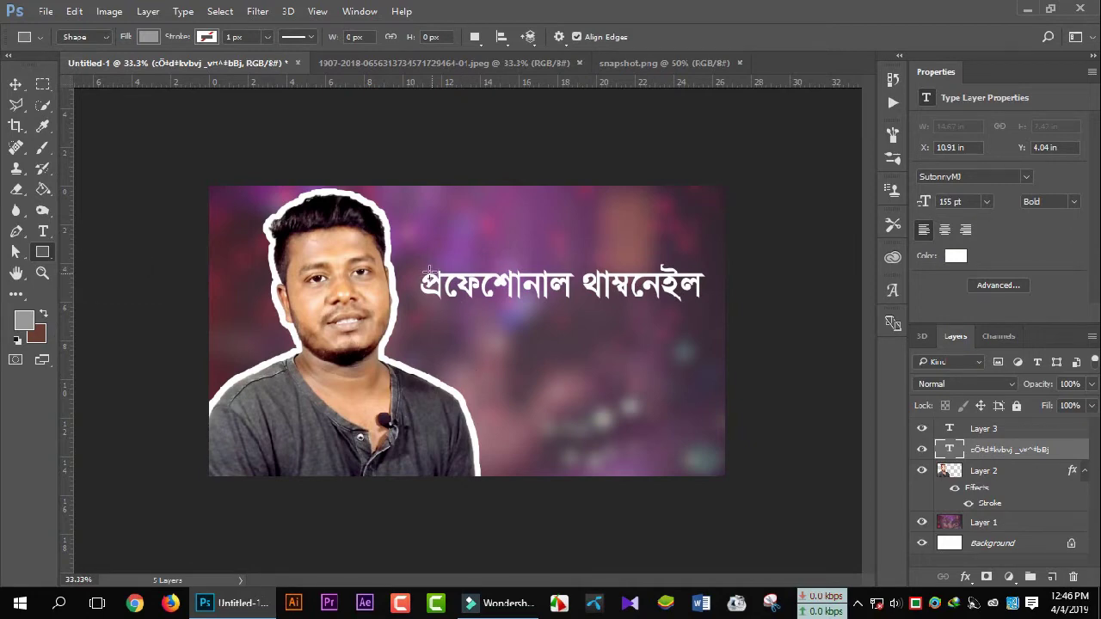
mouse_move(416, 260)
left_mouse_down()
mouse_move(574, 306)
mouse_move(710, 309)
left_mouse_up()
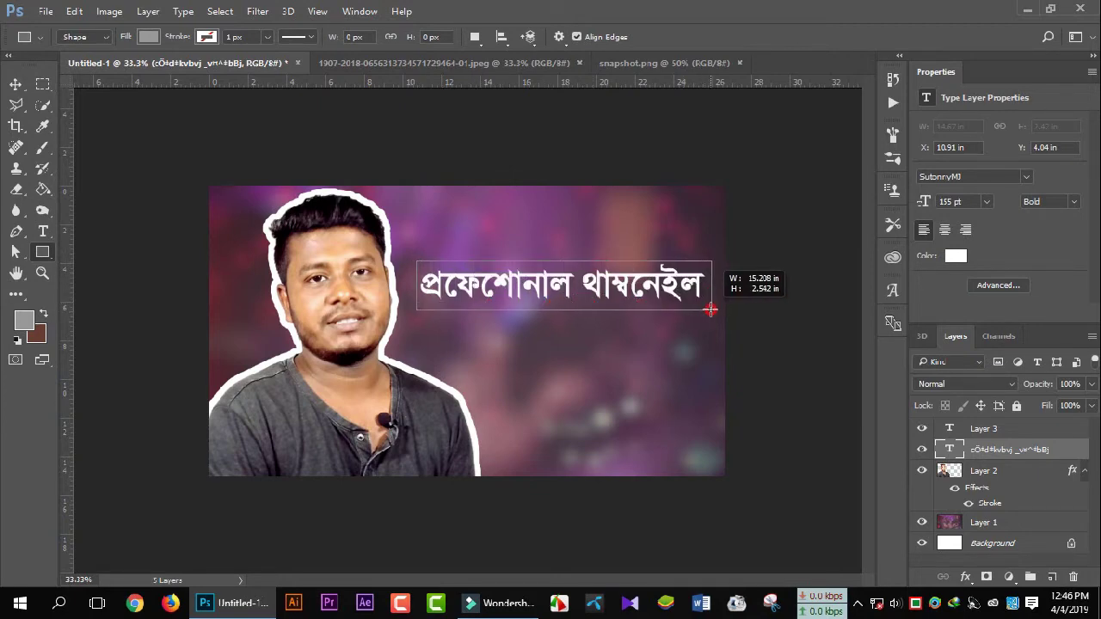
left_click_drag(710, 309, 710, 309)
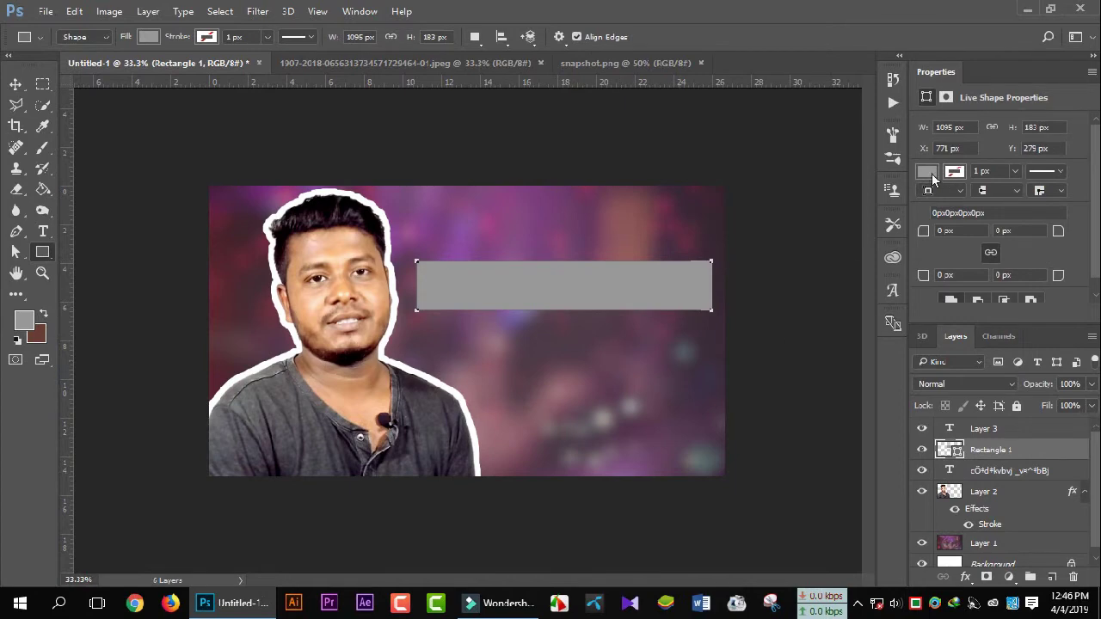
Give Rectangle 1 a yellow fill and select the heading text layer.
left_click(928, 172)
left_click(929, 275)
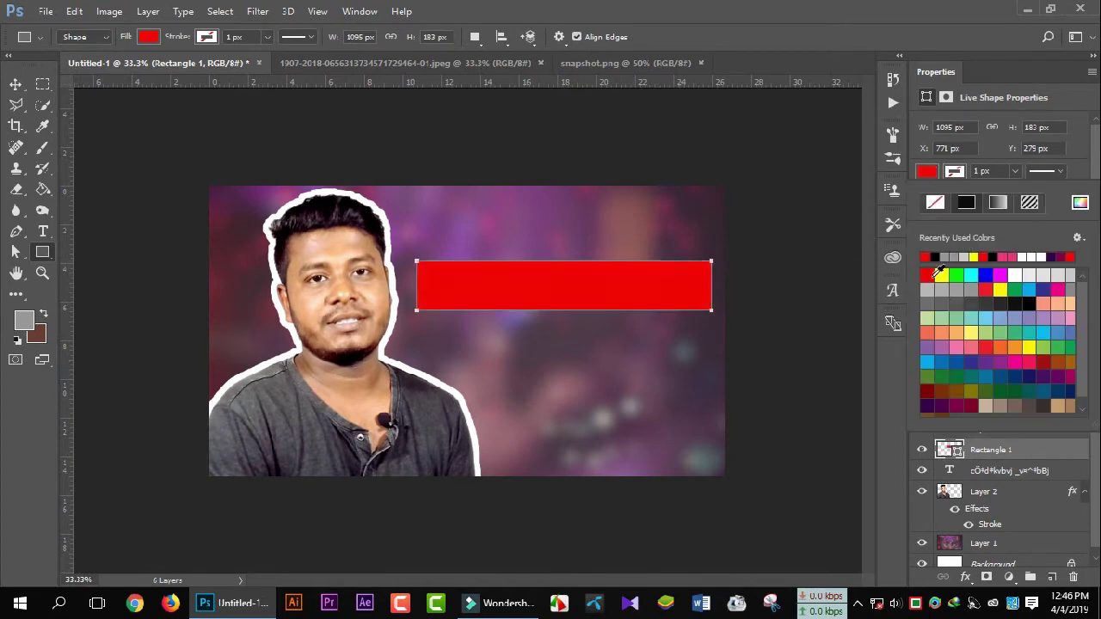
left_click(941, 276)
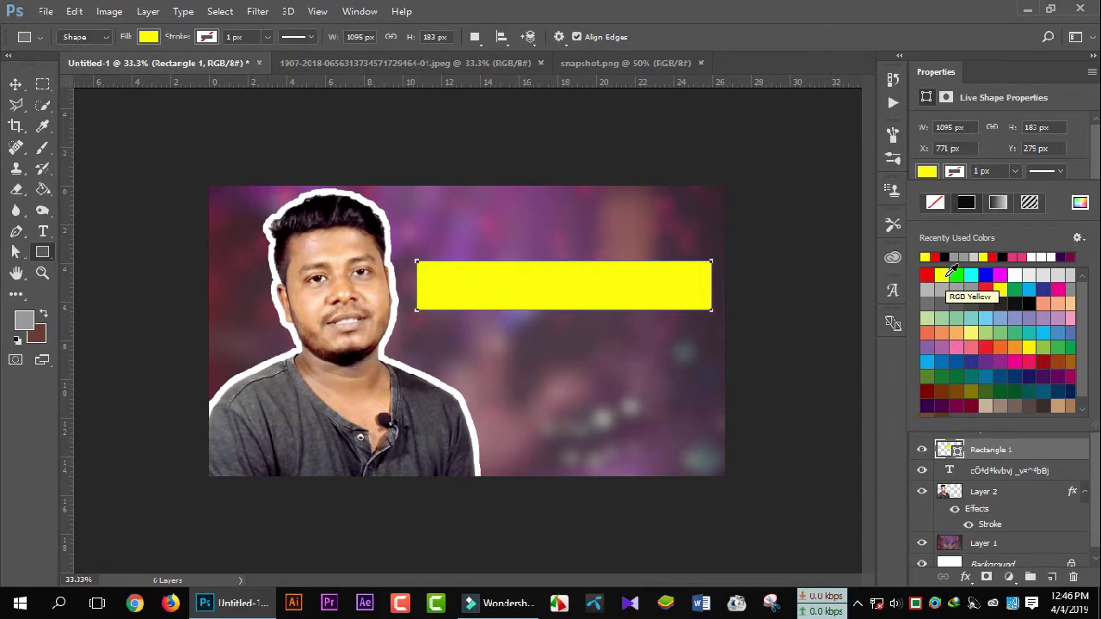
left_click(809, 284)
key("v")
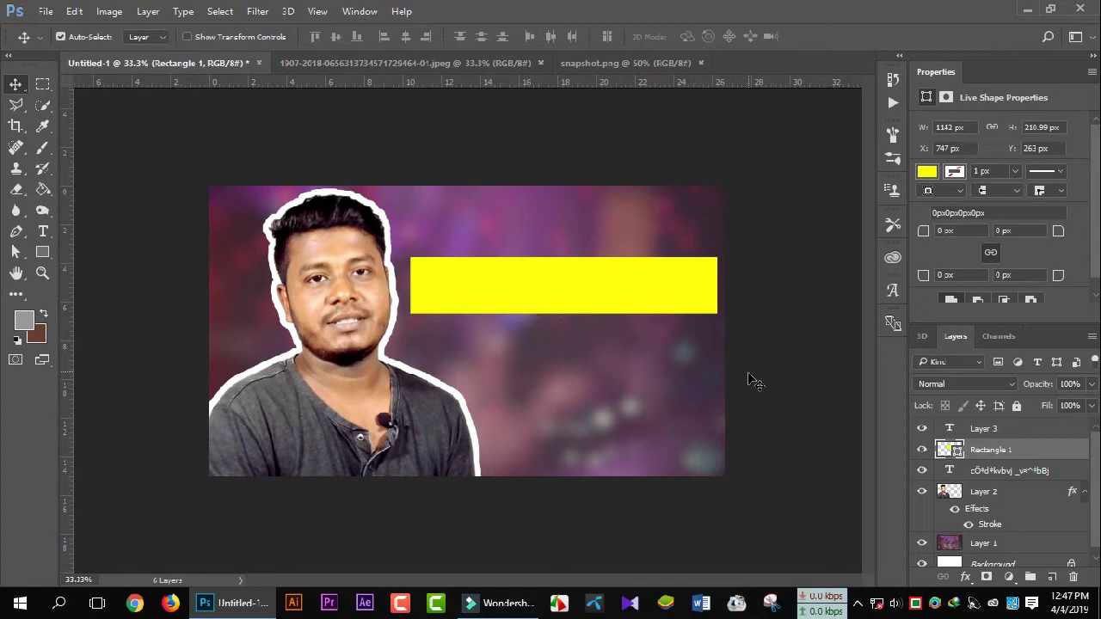
left_click(980, 473)
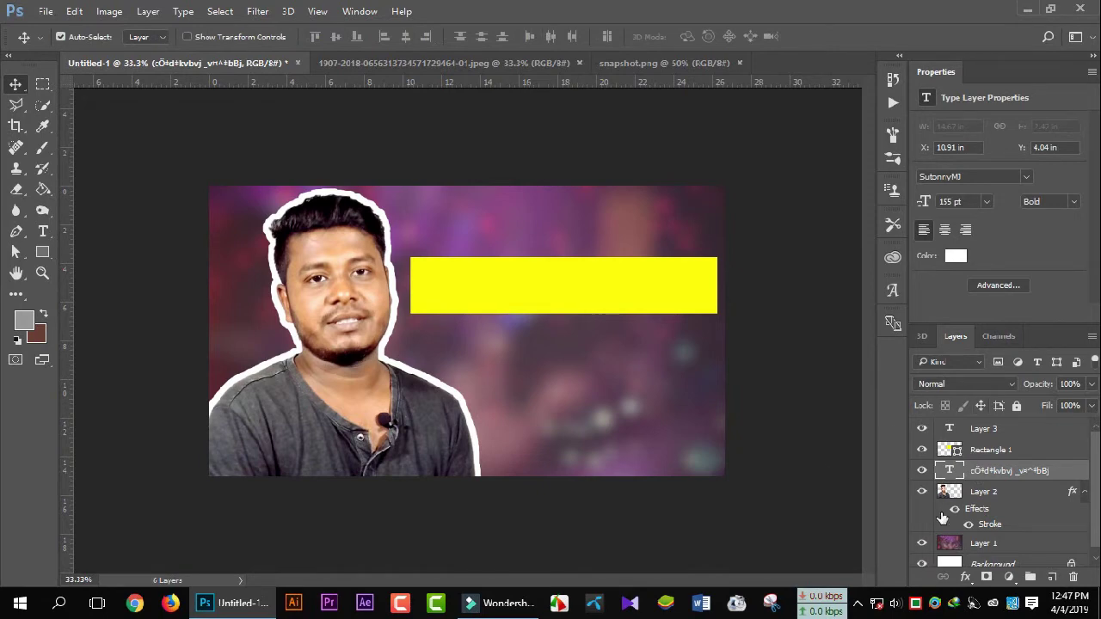
Move the heading layer above the rectangle and try red shades for its text colour.
left_click_drag(990, 474, 988, 447)
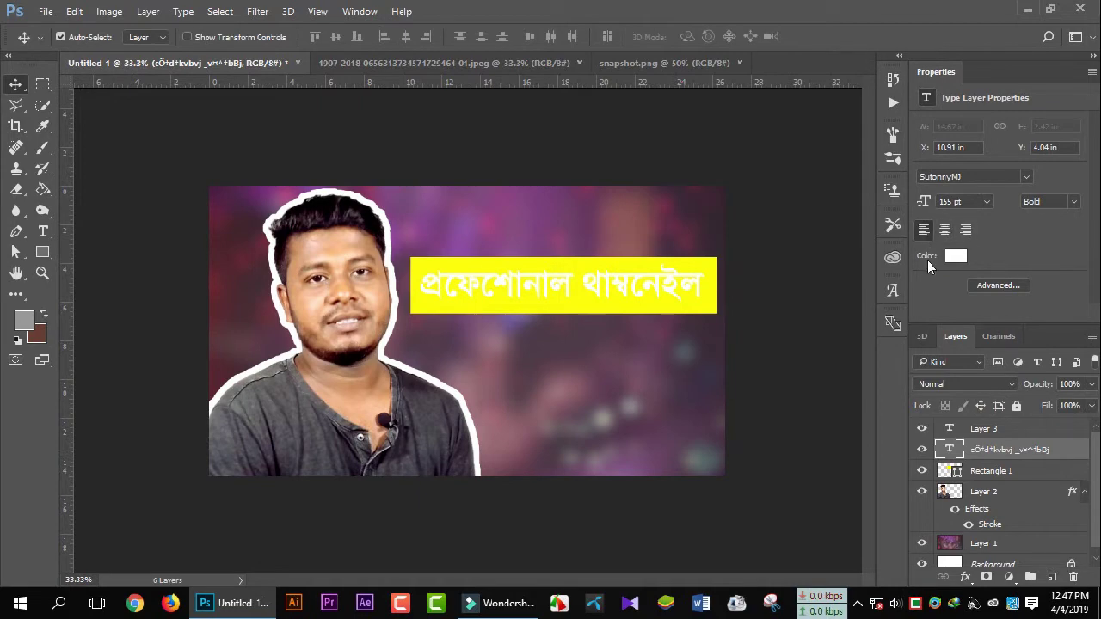
left_click(956, 255)
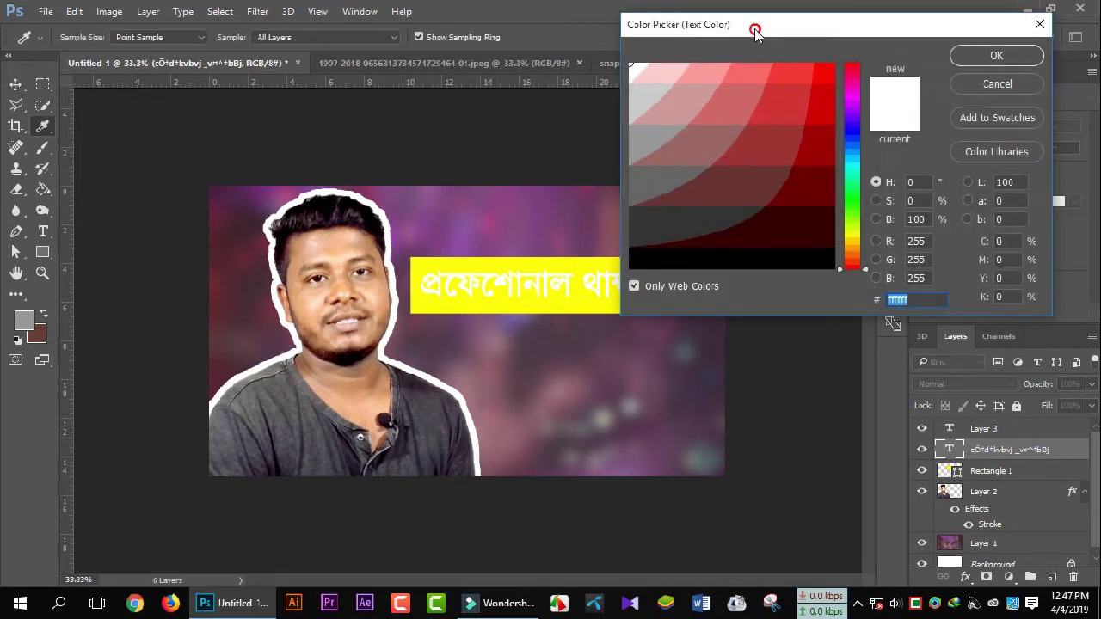
left_click_drag(754, 29, 860, 111)
left_click(936, 157)
mouse_move(935, 157)
left_mouse_down()
mouse_move(940, 239)
mouse_move(771, 227)
left_mouse_up()
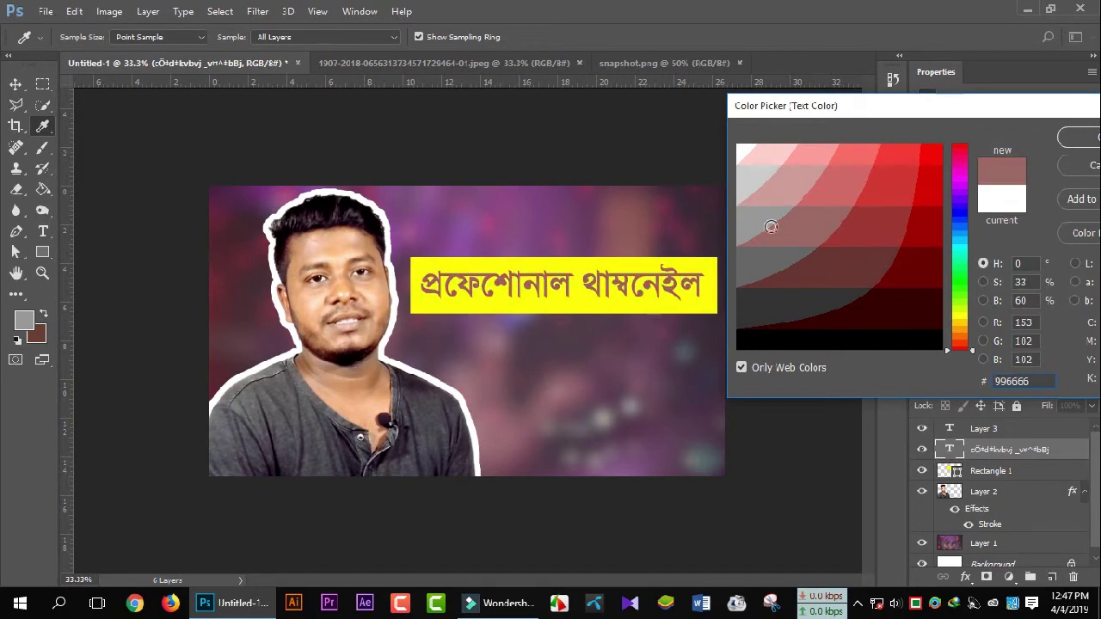
left_click(931, 151)
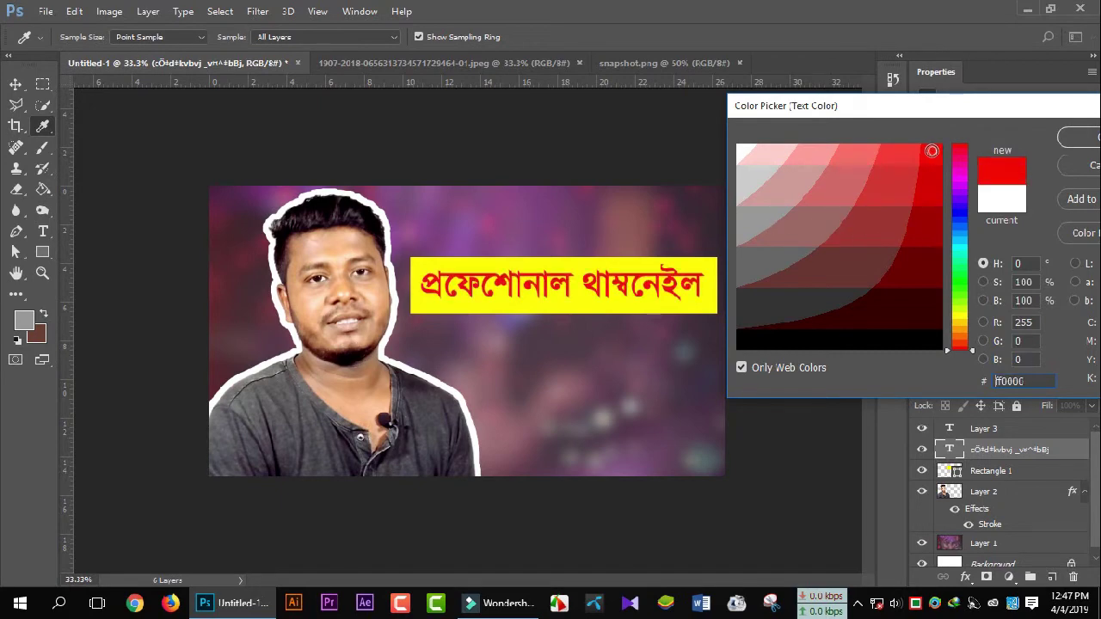
Change the banner rectangle's fill to magenta-purple.
left_click(926, 171)
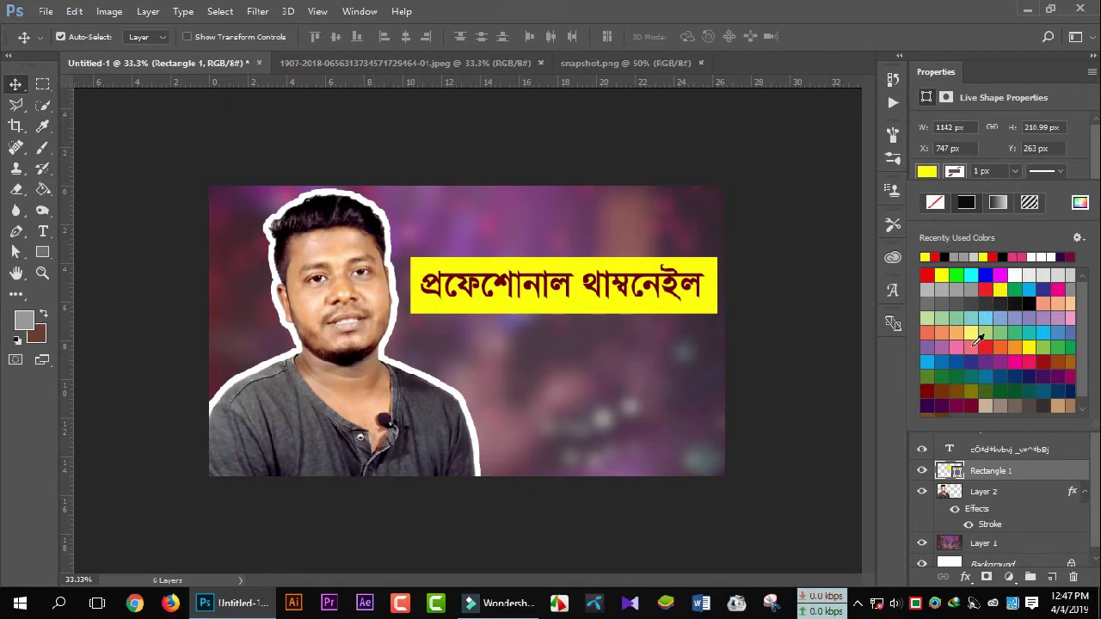
left_click(950, 400)
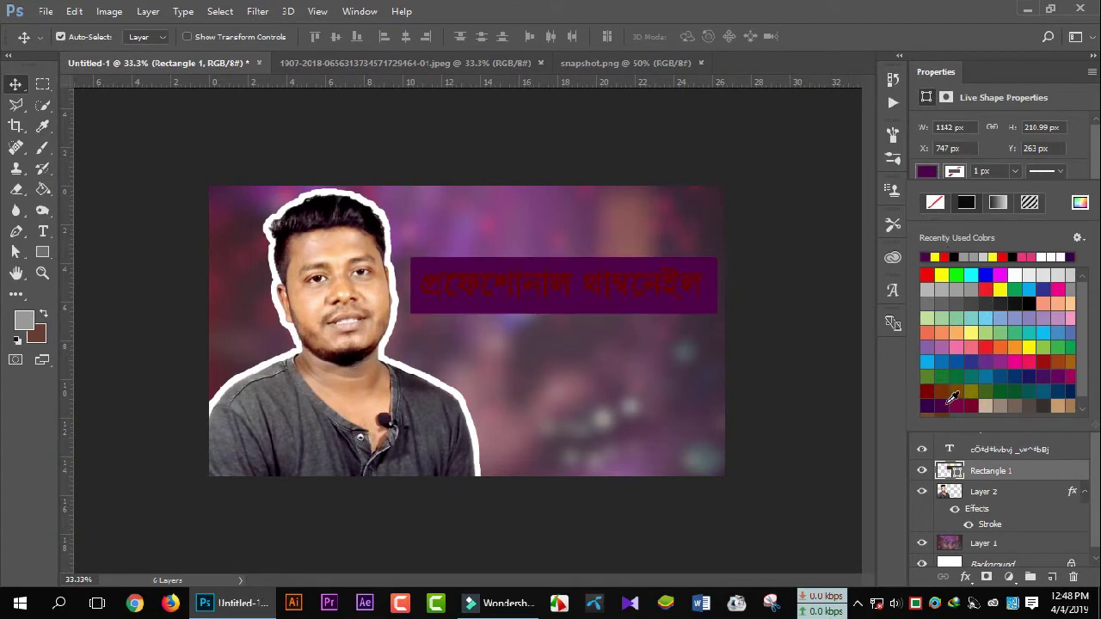
left_click(936, 403)
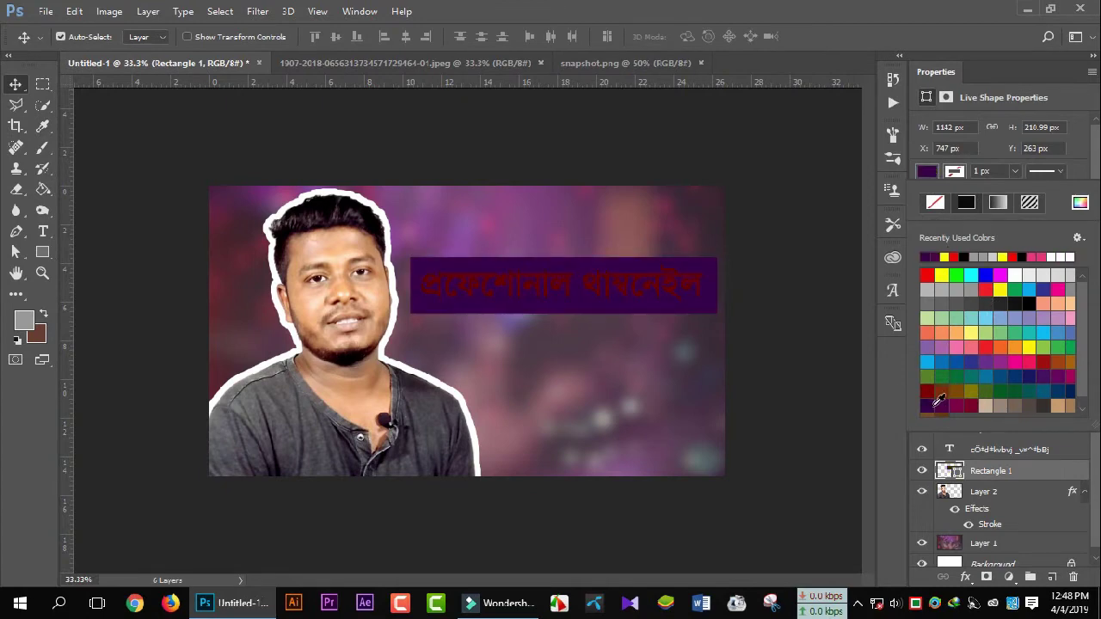
left_click(970, 404)
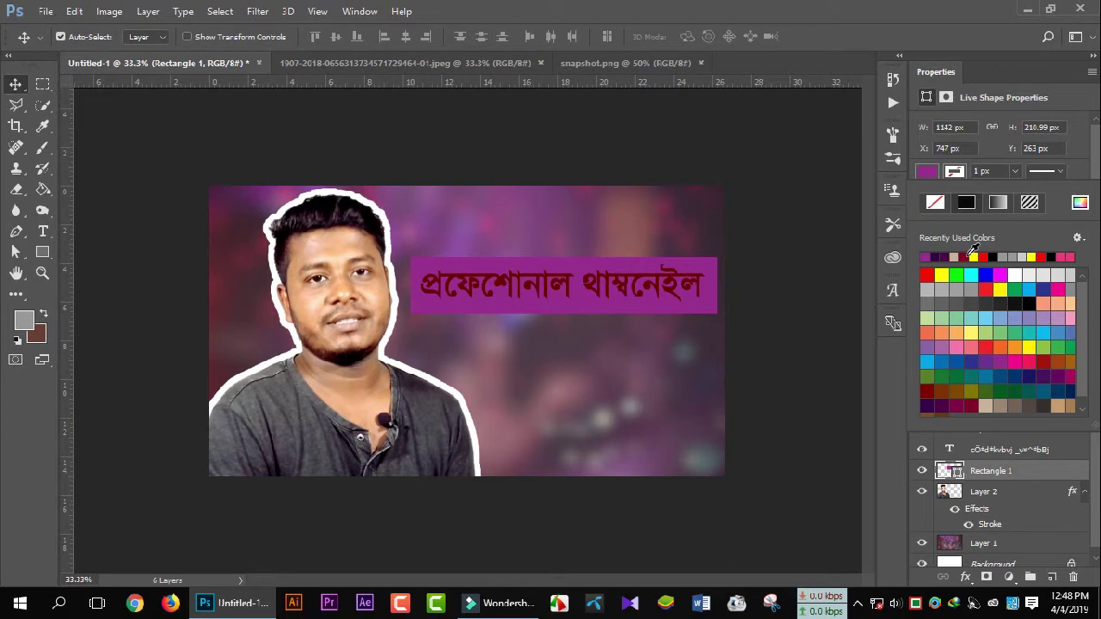
left_click(927, 172)
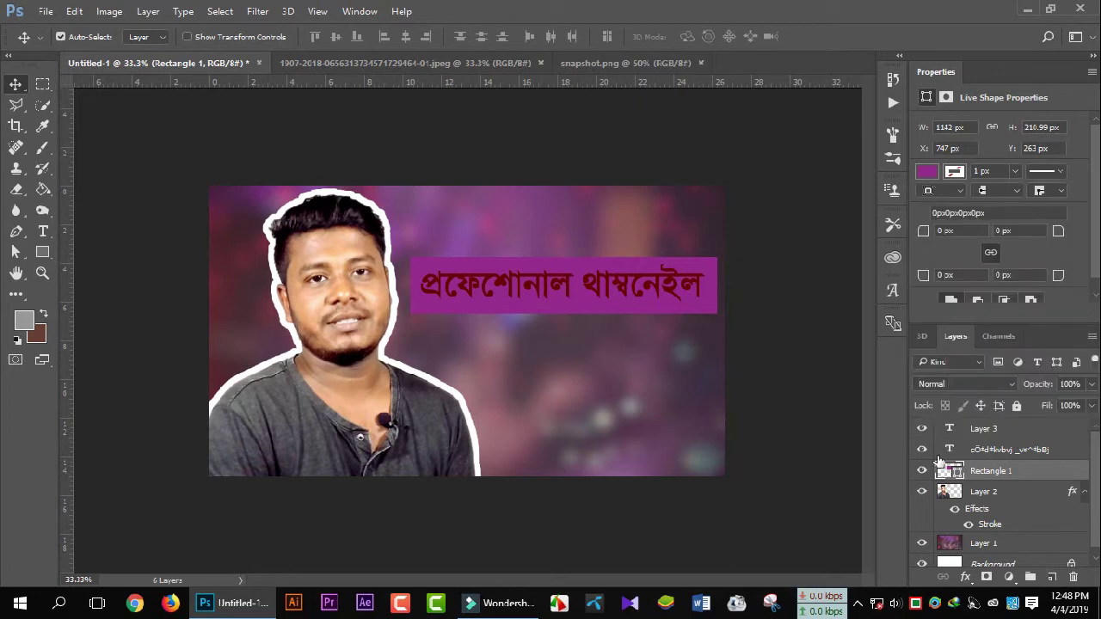
Set the Bengali title text colour to white.
left_click(1002, 456)
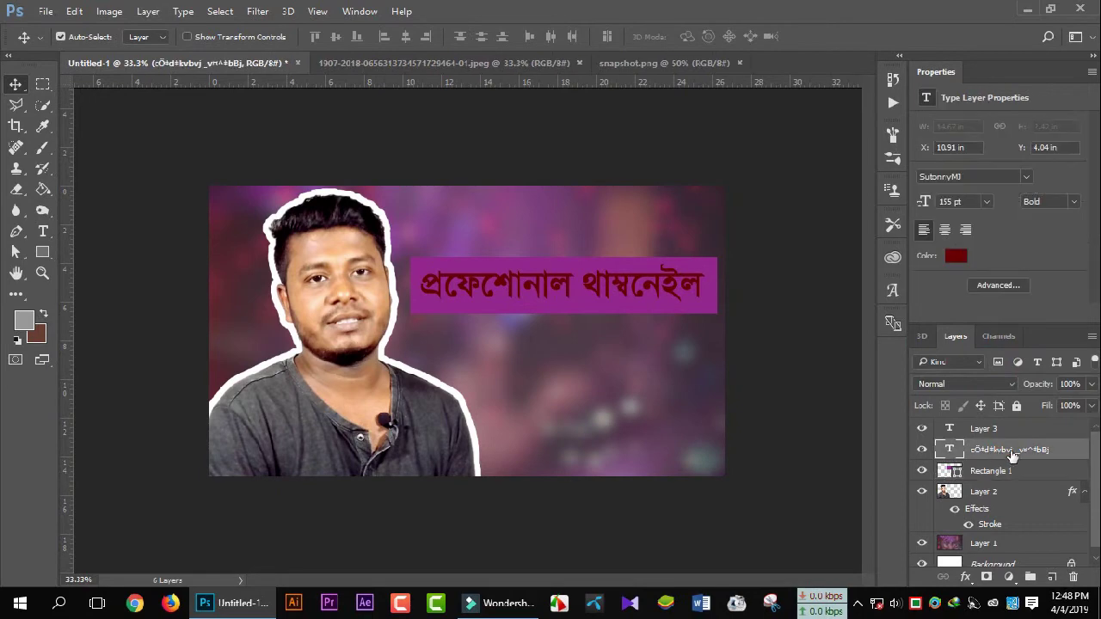
left_click(956, 258)
left_click(622, 156)
mouse_move(722, 111)
left_mouse_down()
mouse_move(857, 112)
mouse_move(825, 112)
left_mouse_up()
key("Return")
left_click(987, 431, "shift")
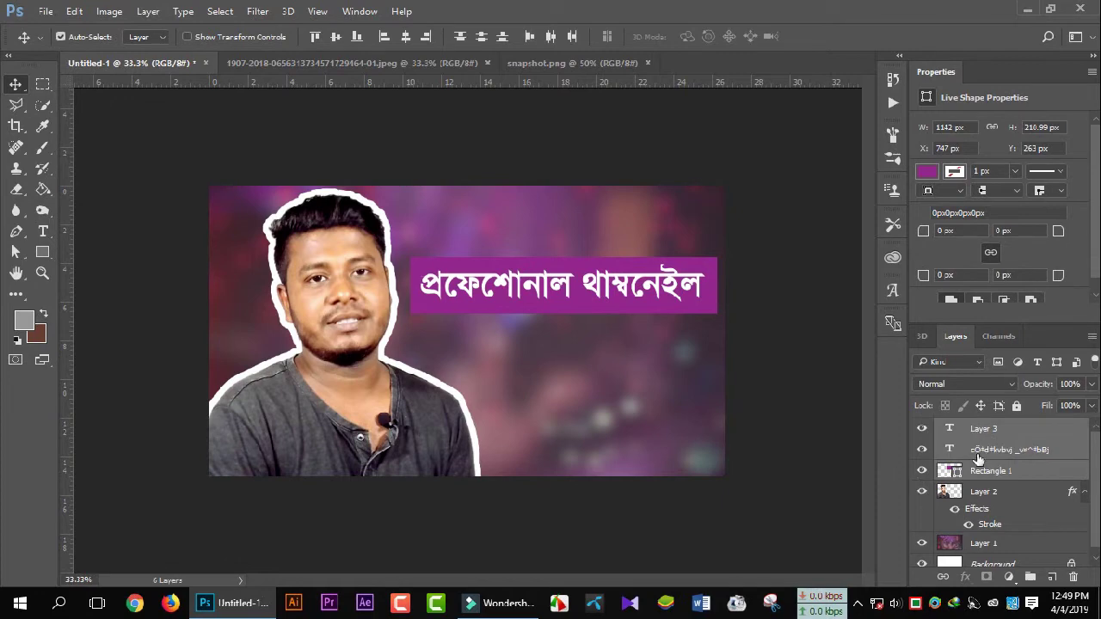
Rotate the purple banner and white title together about 13° clockwise.
key("ctrl+t")
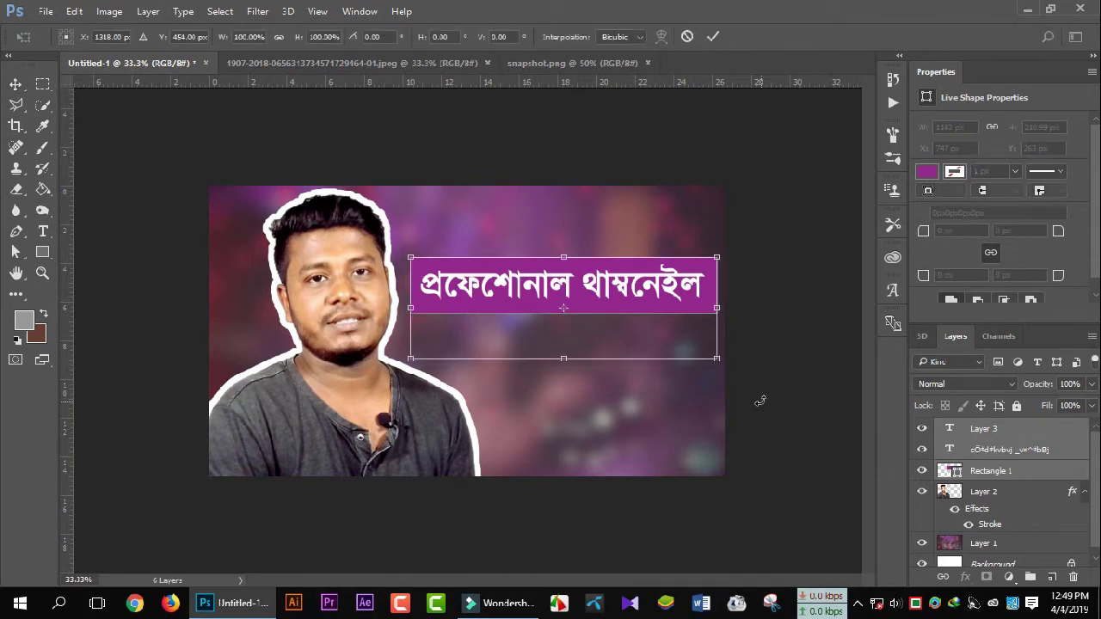
left_click_drag(651, 301, 647, 294)
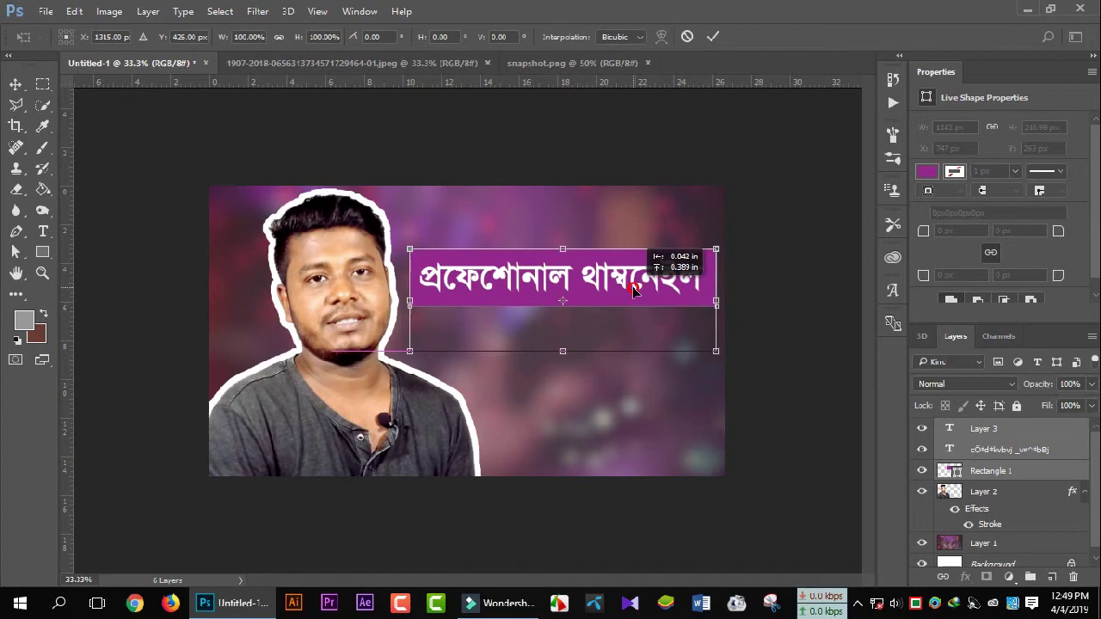
left_click_drag(382, 249, 395, 206)
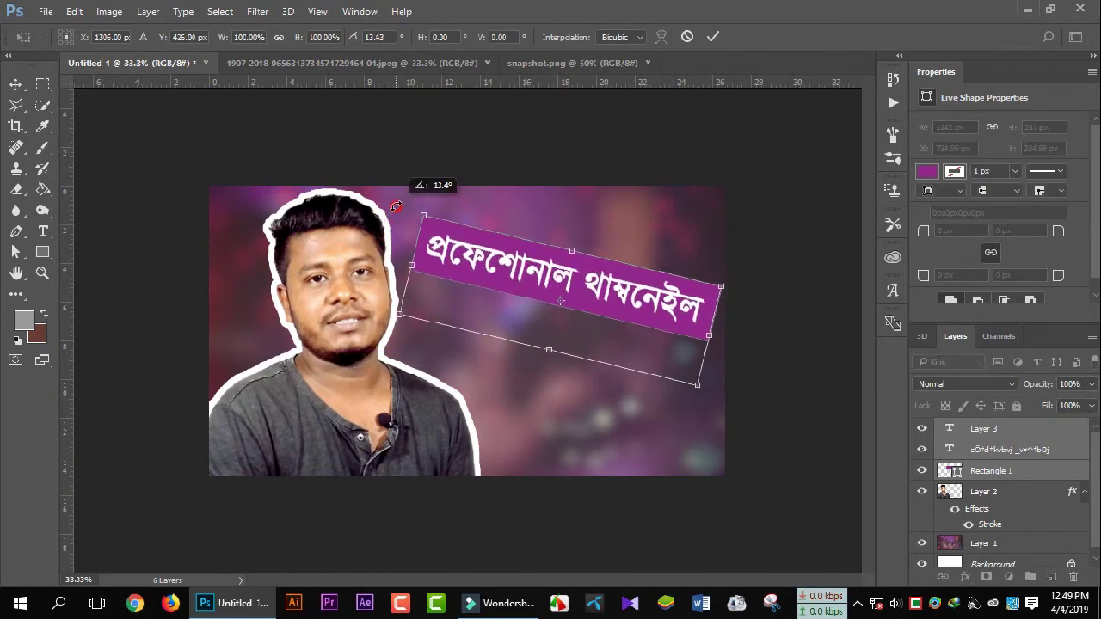
key("Return")
Draw a large rectangle over the left half of the canvas.
left_click(615, 317)
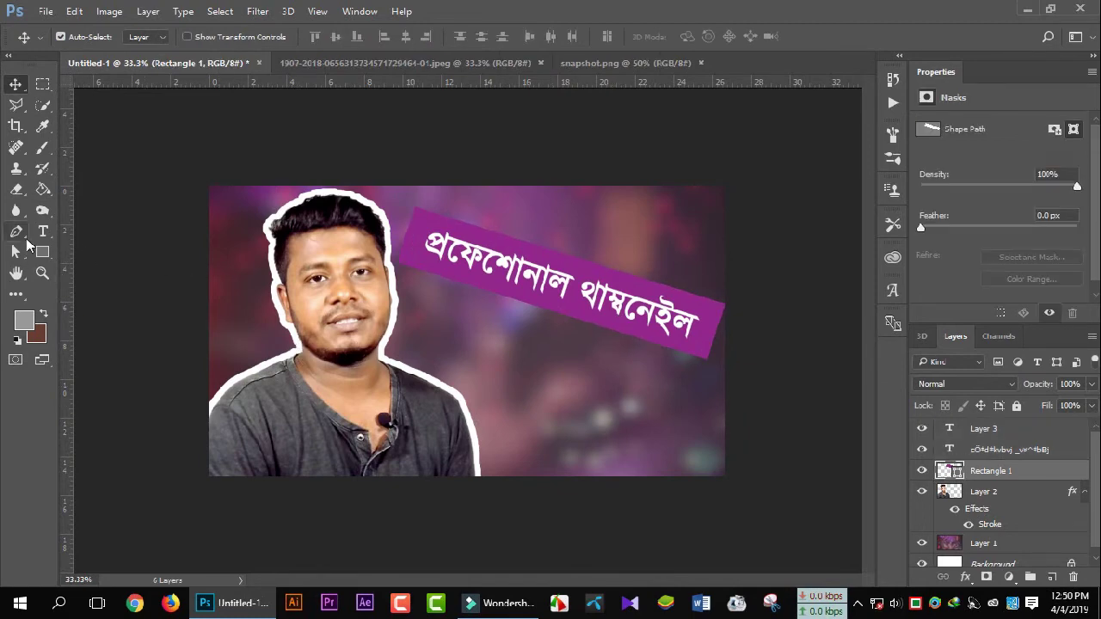
left_click(43, 252)
left_click_drag(166, 153, 493, 520)
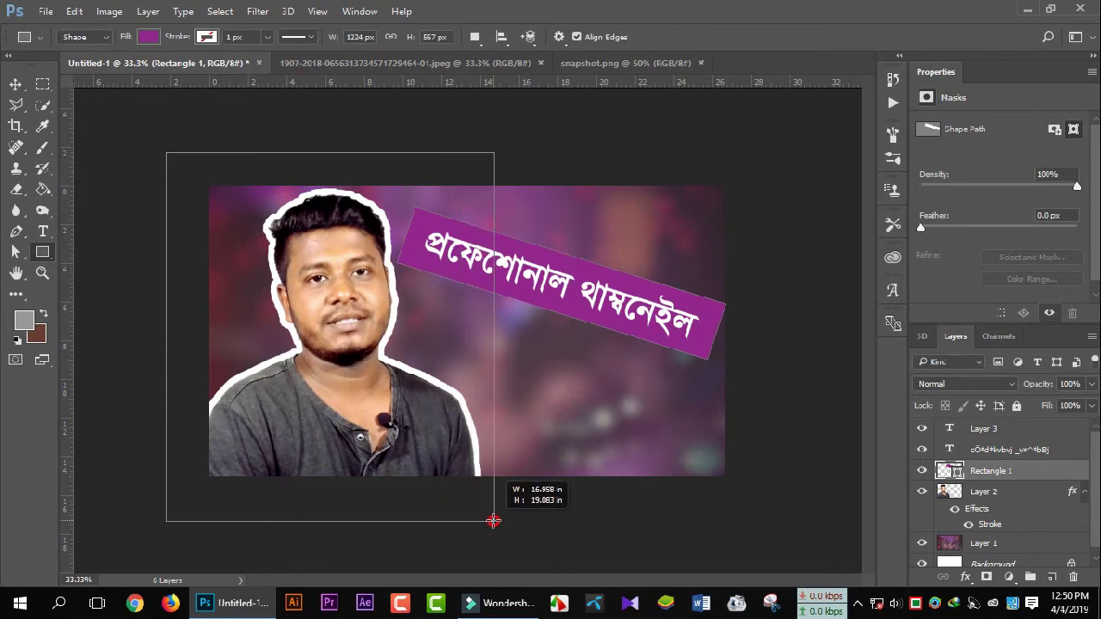
Give the new left-side Rectangle 2 a blue fill.
left_click_drag(493, 520, 490, 521)
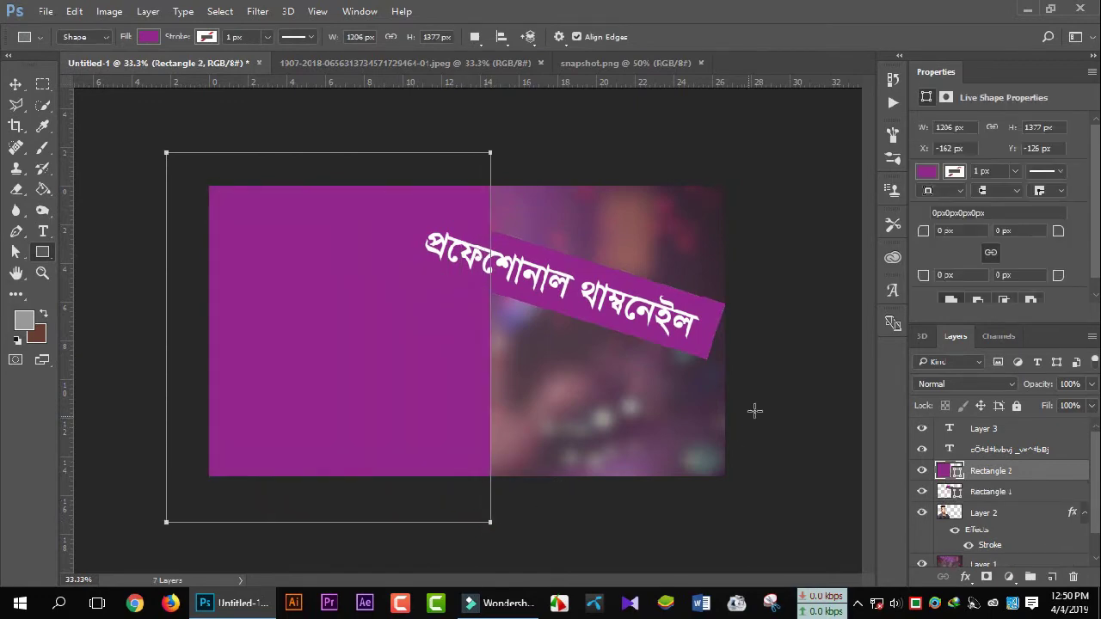
left_click(928, 173)
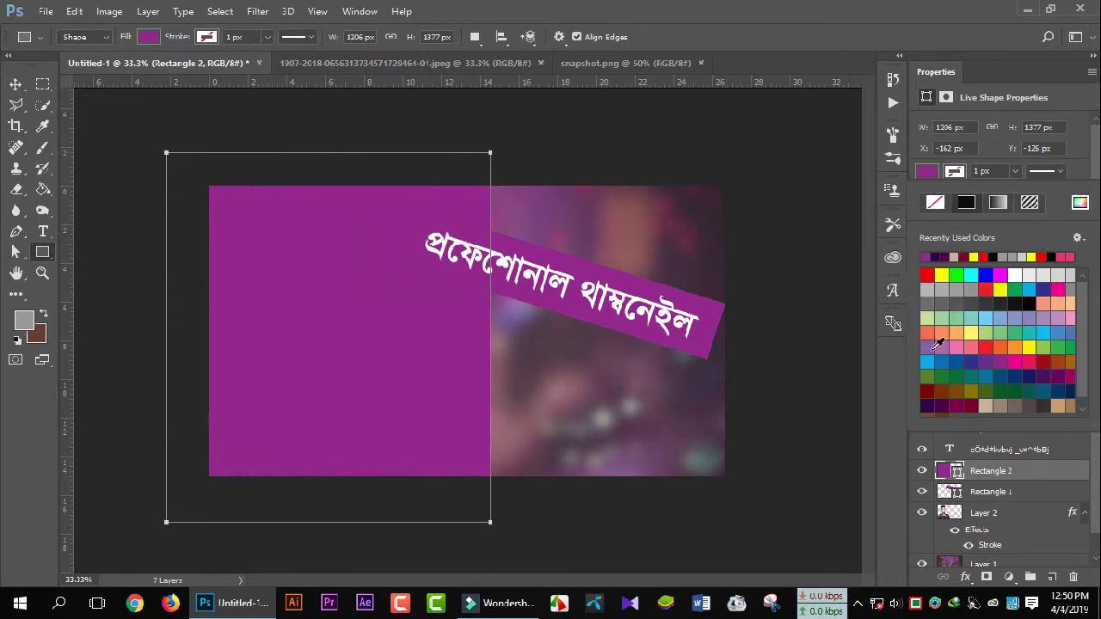
left_click(935, 345)
left_click(935, 256)
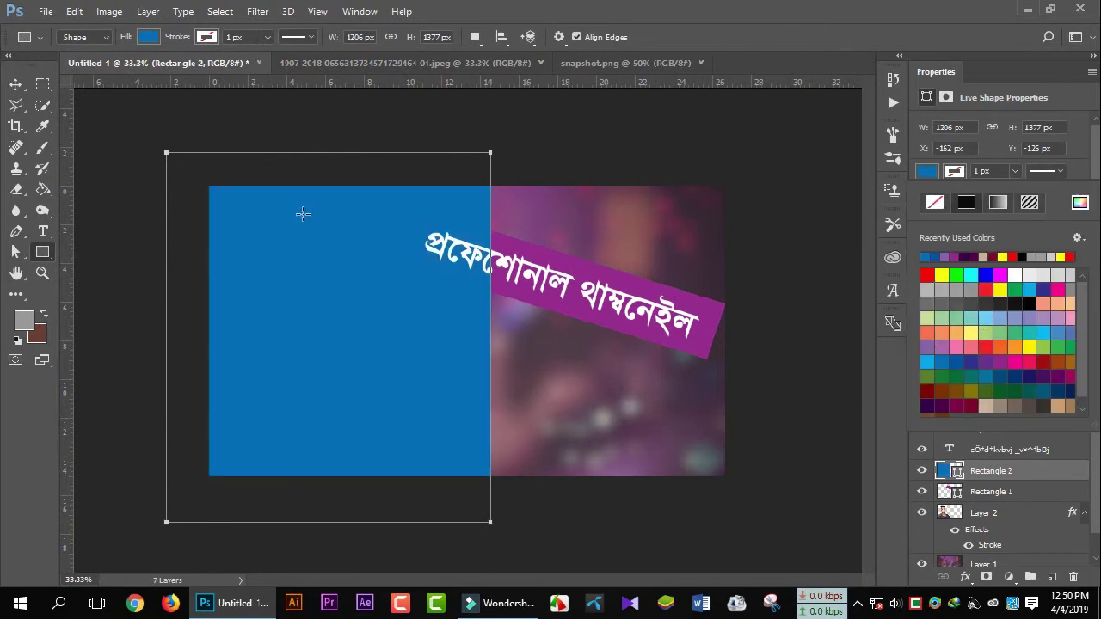
left_click(928, 176)
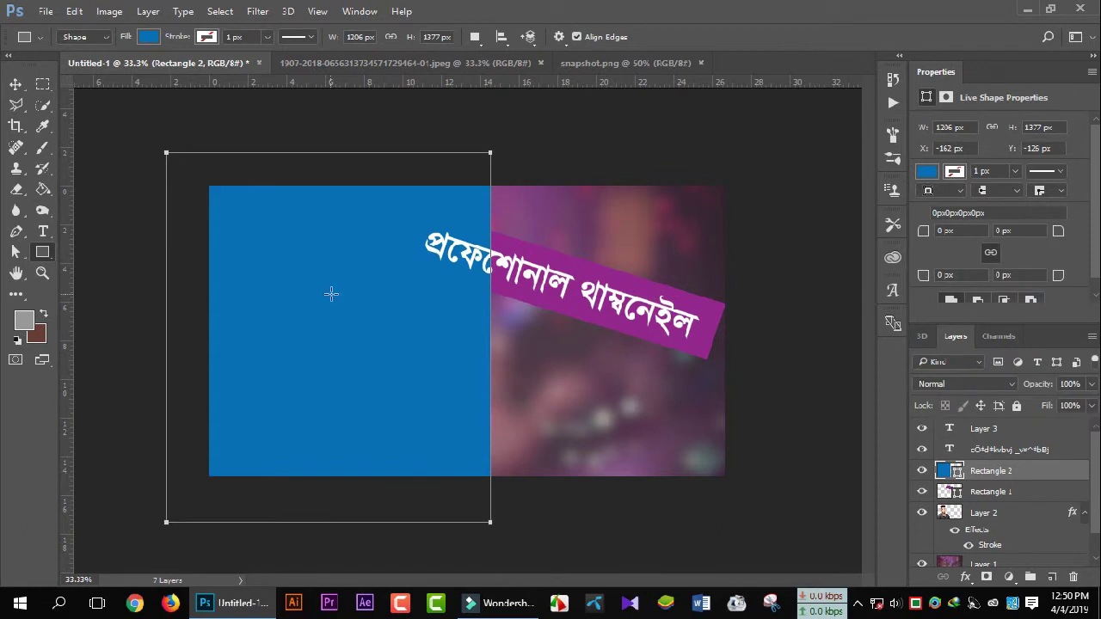
Tilt the blue panel about -14°, shift it left and down, accepting path conversion.
key("ctrl+t")
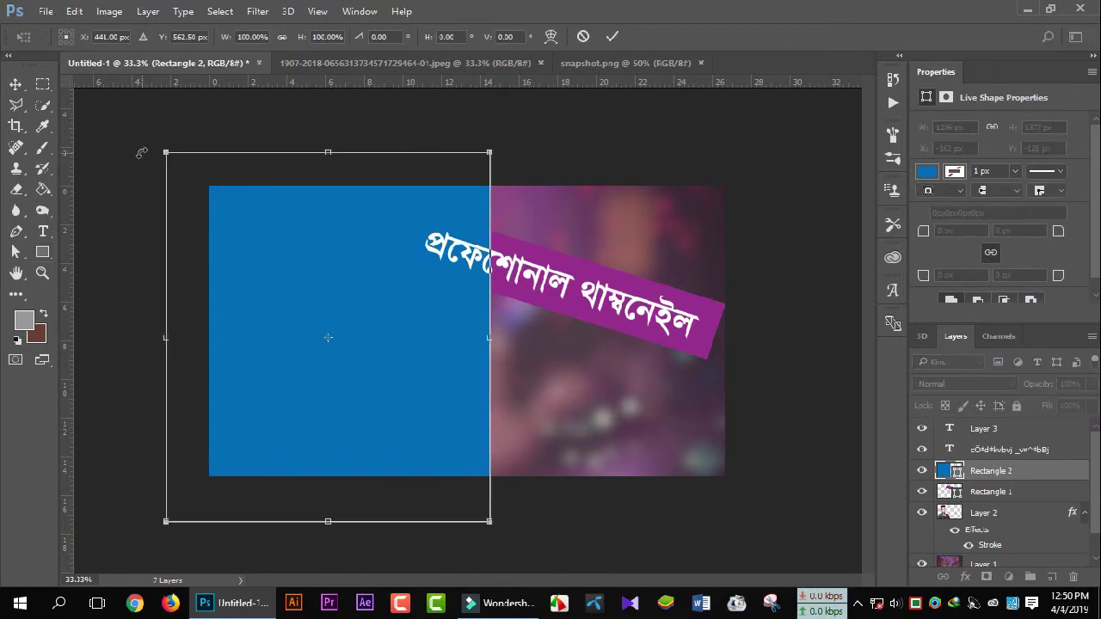
left_click_drag(145, 144, 120, 207)
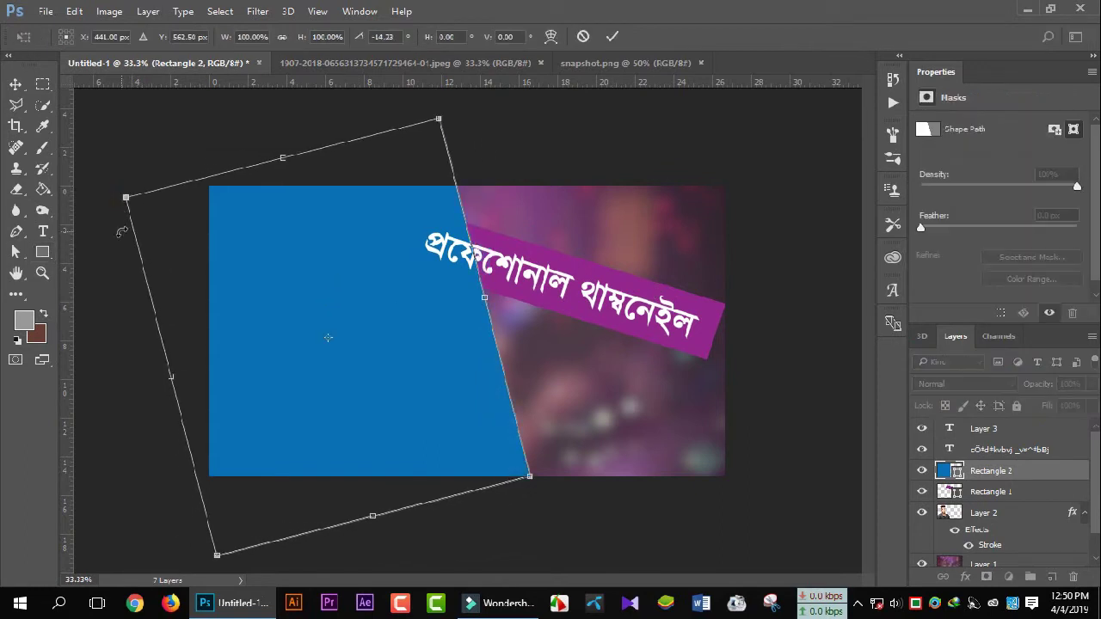
mouse_move(329, 252)
left_mouse_down()
mouse_move(240, 282)
mouse_move(288, 321)
mouse_move(308, 321)
left_mouse_up()
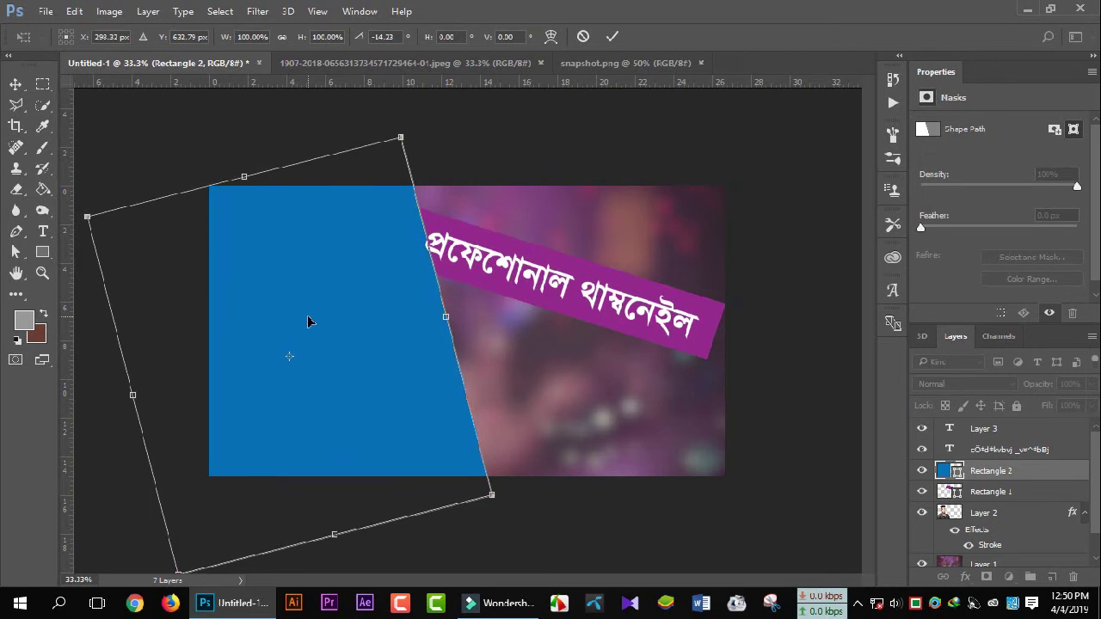
key("u")
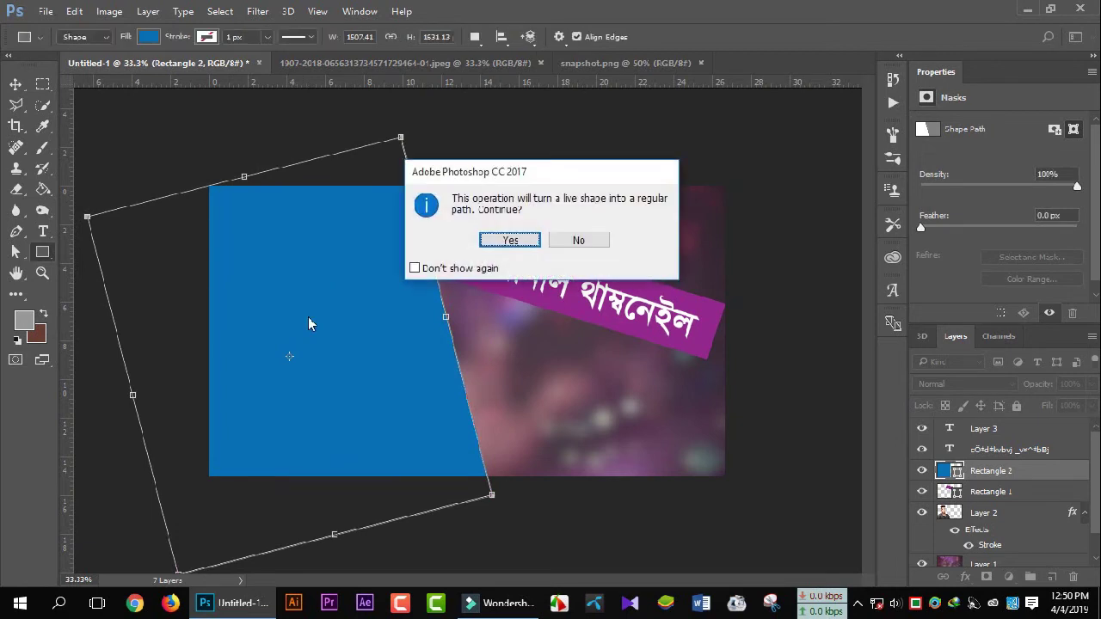
left_click(432, 268)
left_click(510, 240)
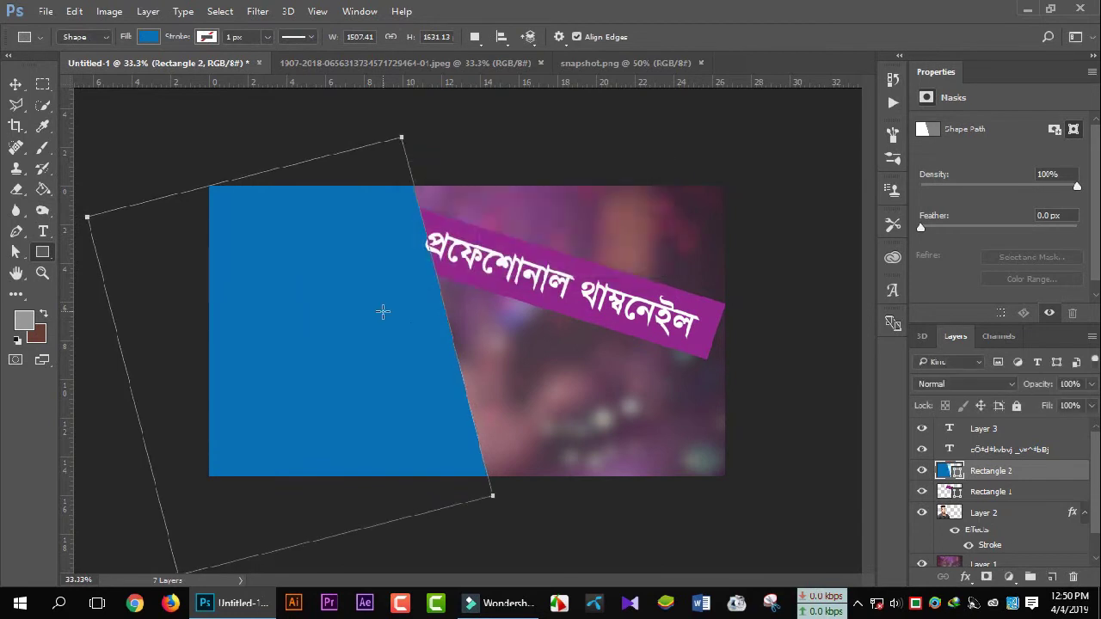
Move the outlined presenter Layer 2 to the top of the layer stack.
left_click(997, 492)
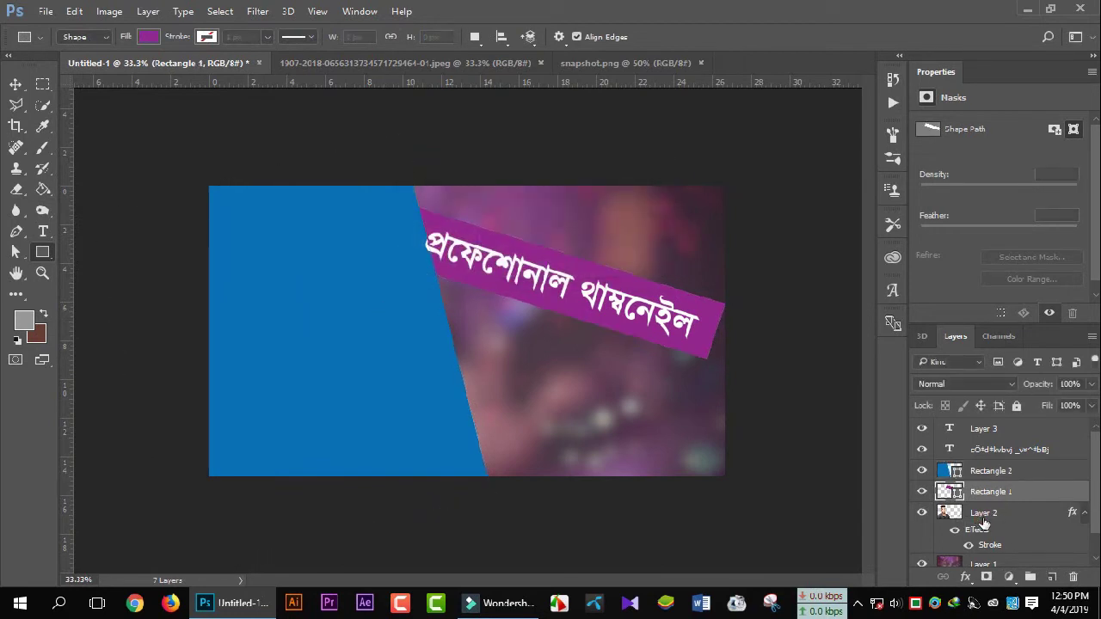
left_click_drag(983, 523, 979, 481)
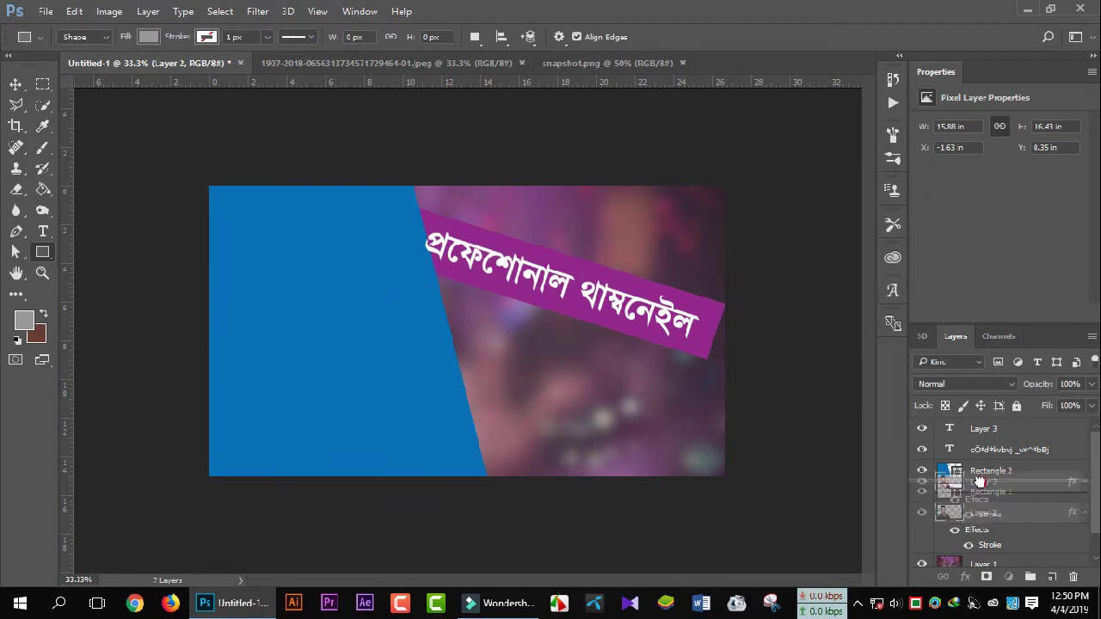
left_click_drag(979, 482, 981, 430)
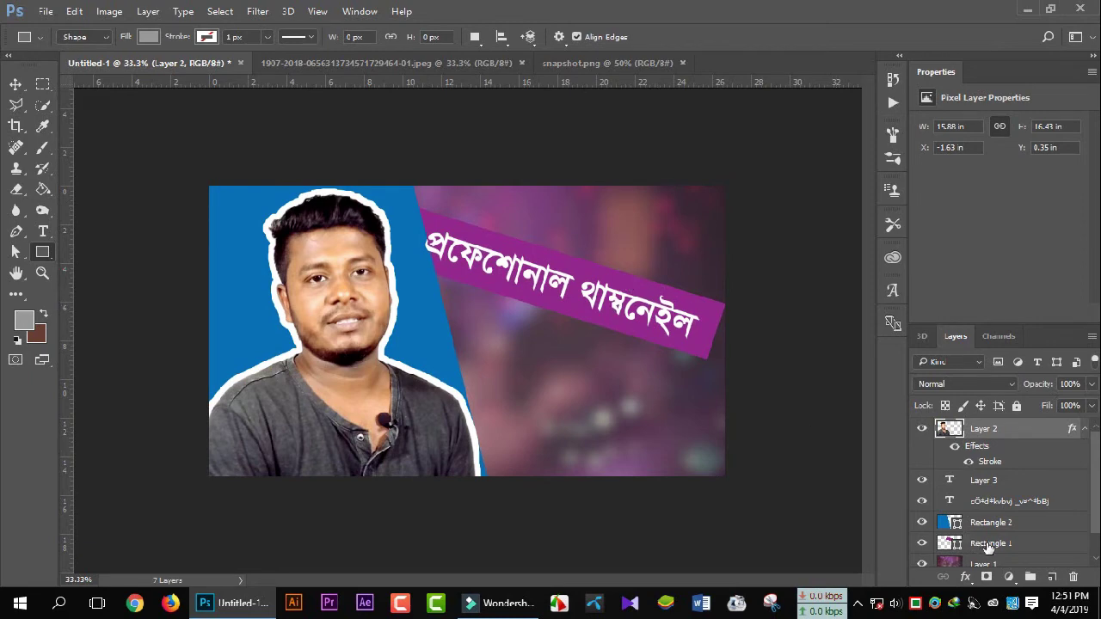
Place Rectangle 1 above Rectangle 2 and lower the blue panel's opacity to about 32%.
left_click_drag(987, 545, 990, 517)
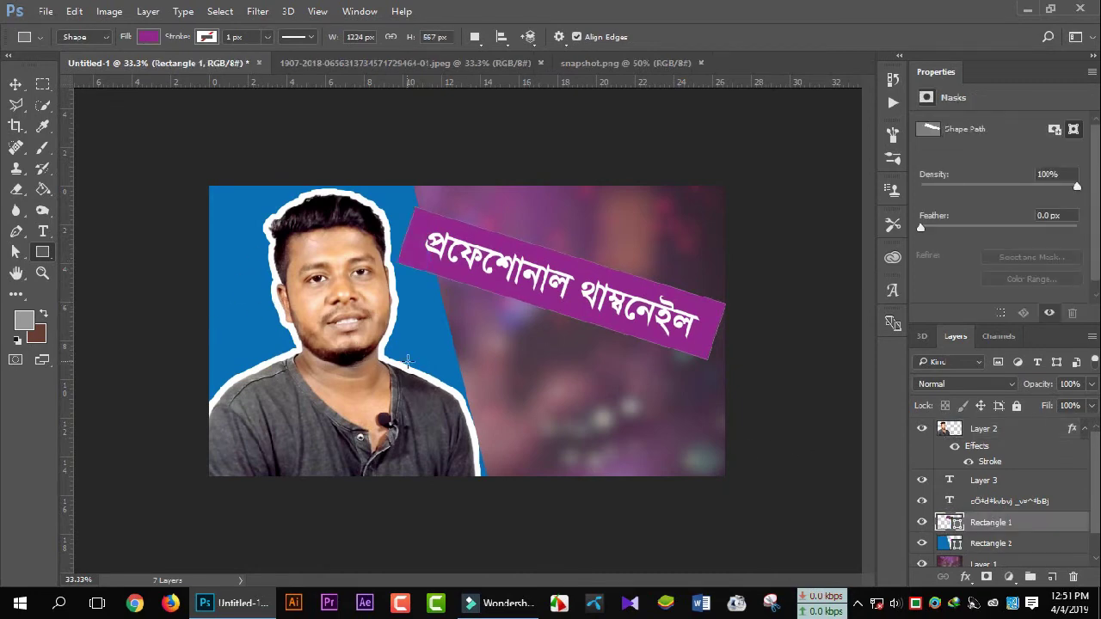
left_click(994, 543)
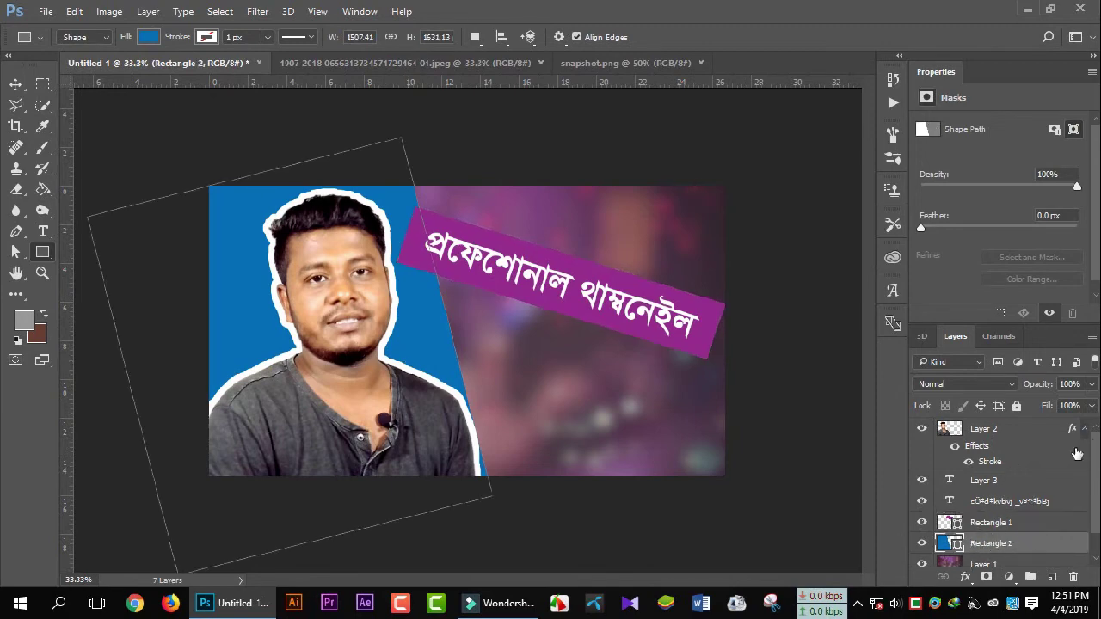
left_click(1092, 383)
left_click_drag(1085, 404, 1039, 402)
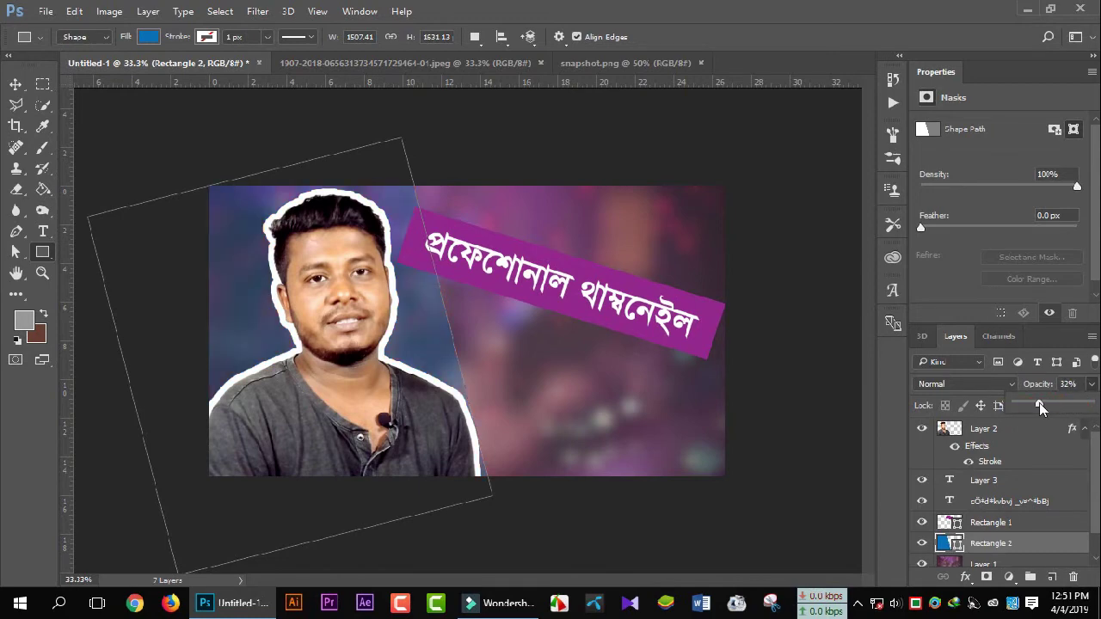
Pick the Pen tool for outlining stripes.
key("alt+bracketright")
key("l")
scroll(542, 279, "down", 1)
scroll(541, 279, "up", 1)
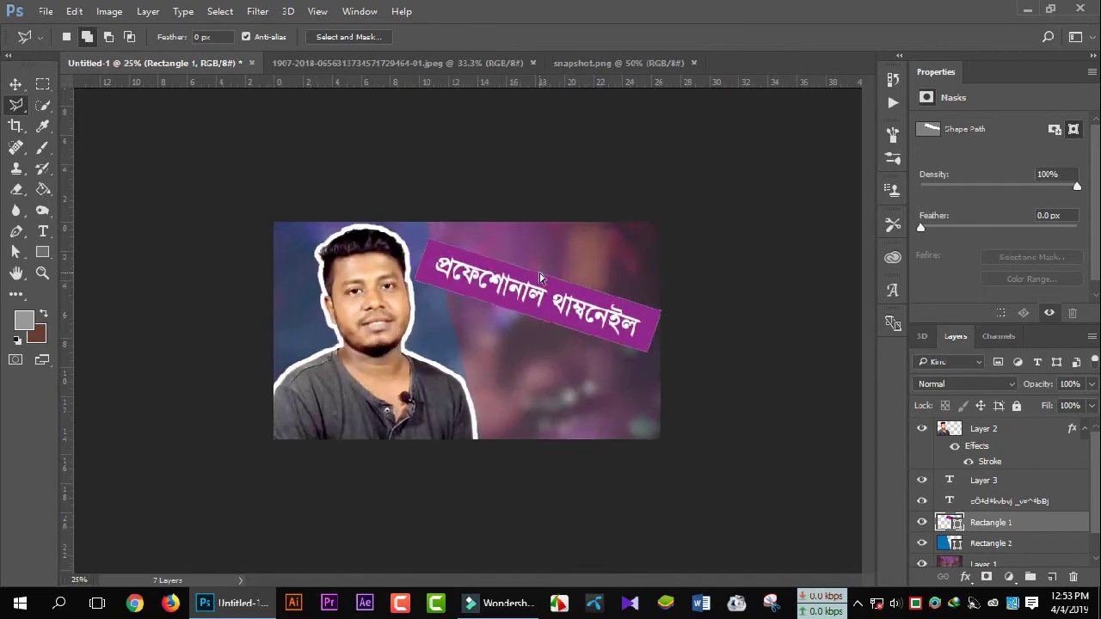
scroll(542, 280, "up", 1)
left_click(18, 233)
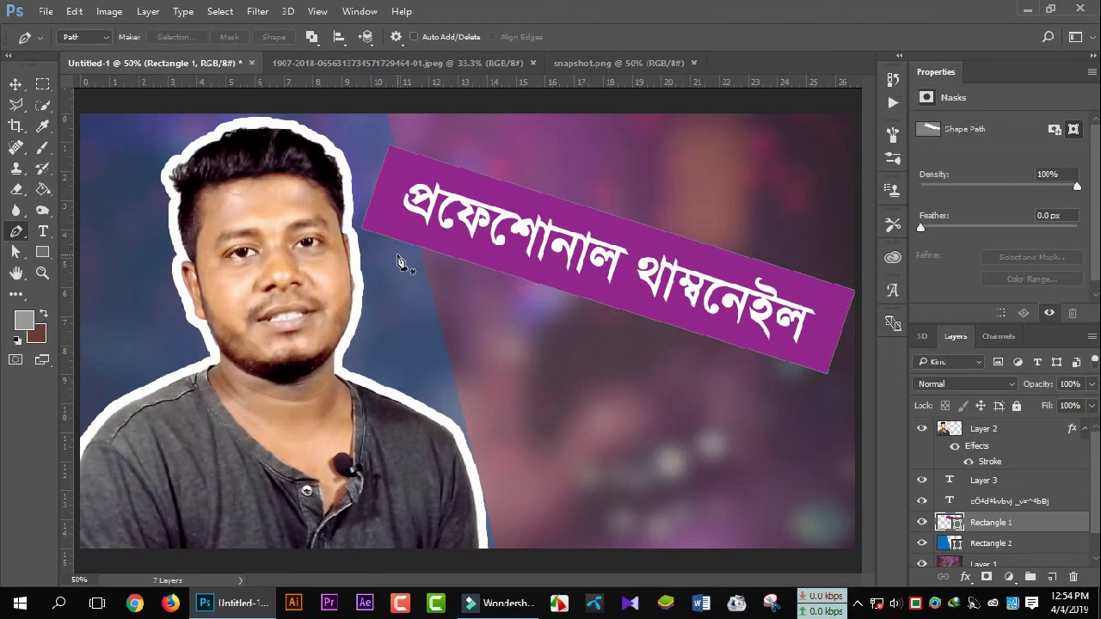
scroll(1049, 499, "down", 1)
Paint a thin white diagonal strip below the banner from a Pen selection, then deselect.
left_click(989, 534)
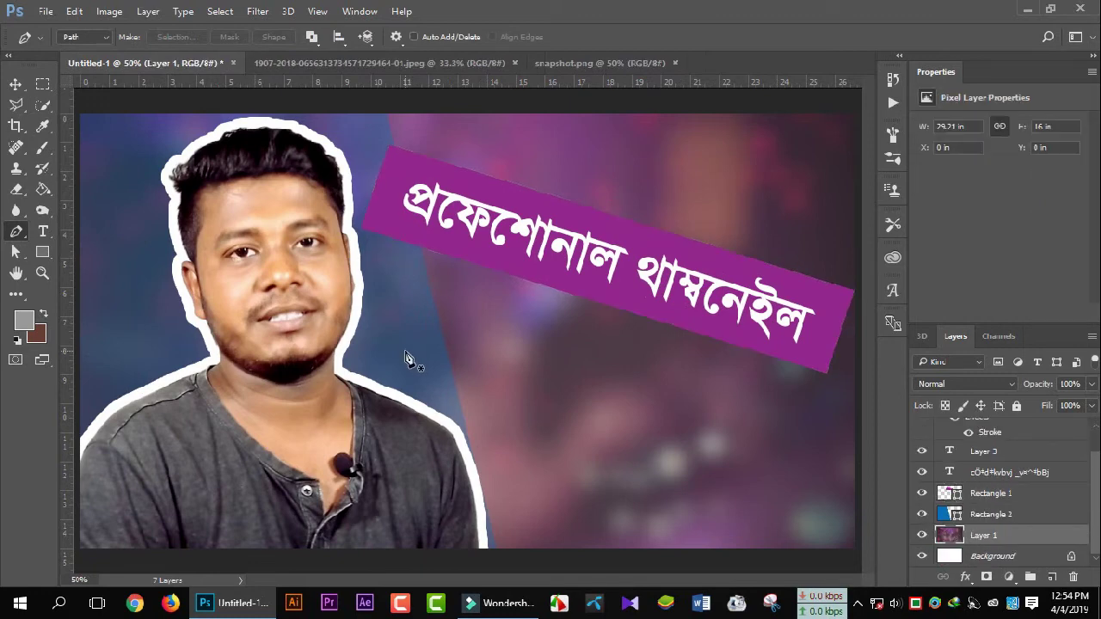
left_click(391, 251)
left_click(758, 370)
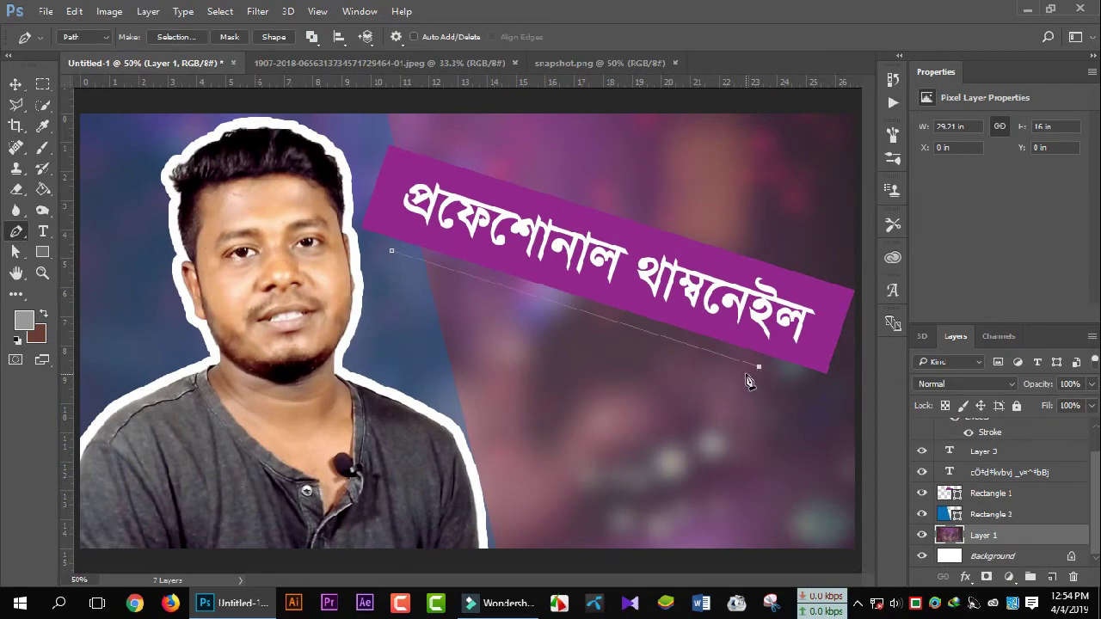
left_click(399, 267)
key("ctrl+Return")
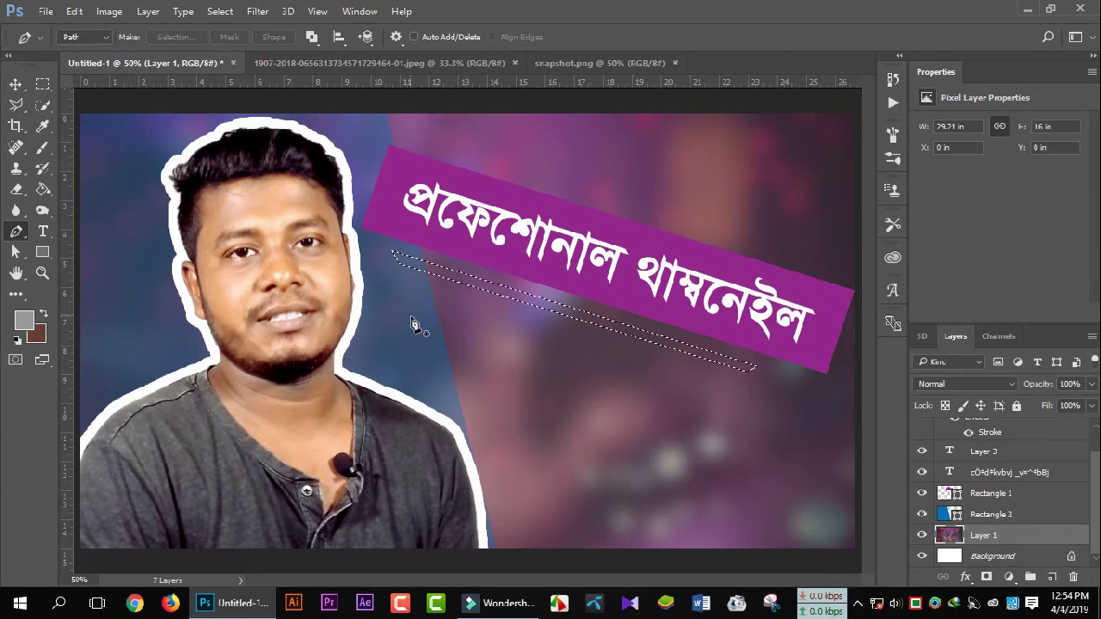
left_click(43, 148)
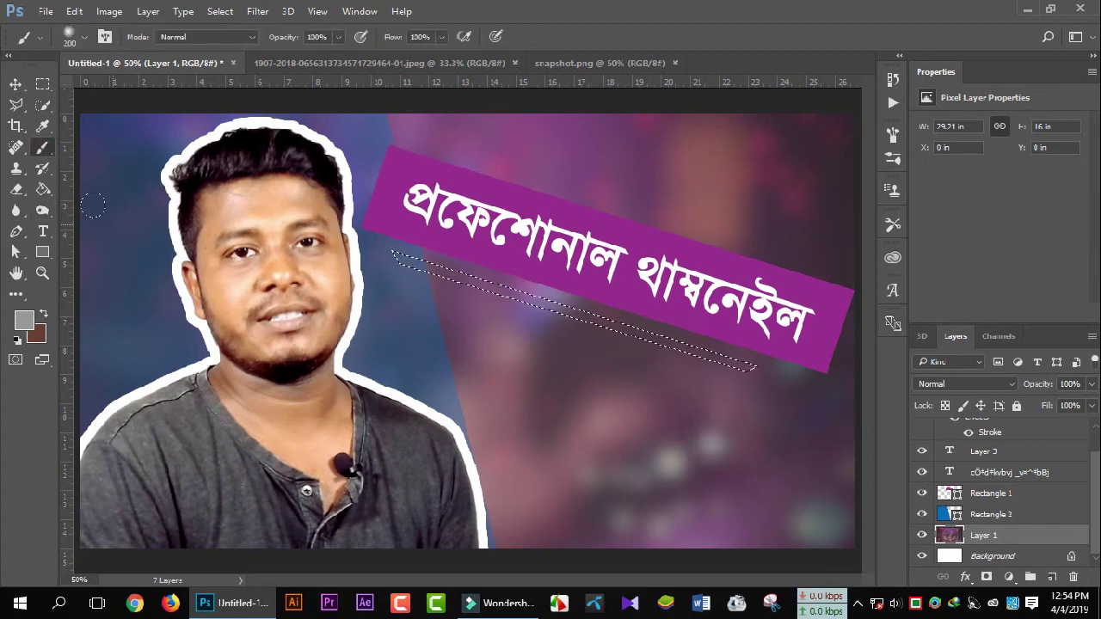
left_click(25, 321)
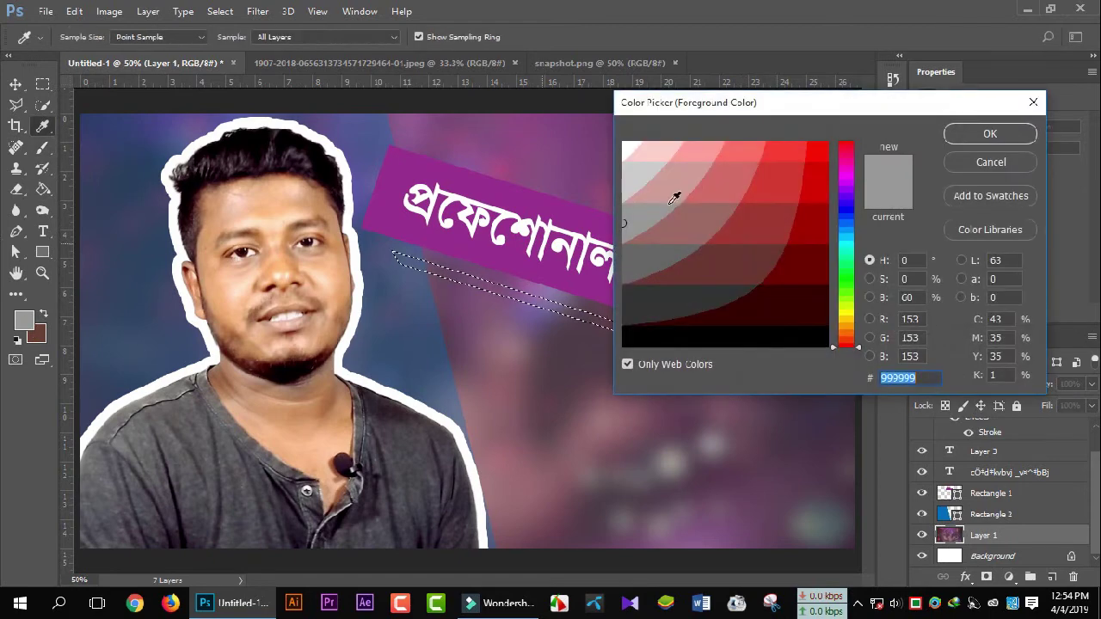
left_click(623, 144)
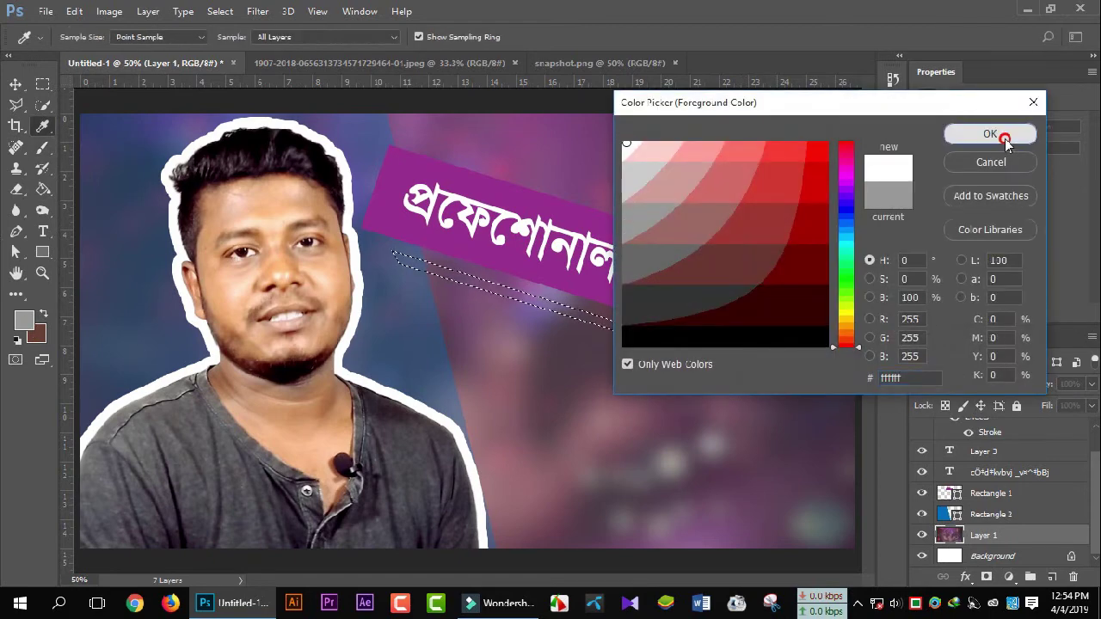
left_click(1001, 137)
left_click_drag(413, 247, 697, 353)
mouse_move(406, 257)
left_mouse_down()
mouse_move(767, 341)
mouse_move(708, 356)
mouse_move(633, 328)
left_mouse_up()
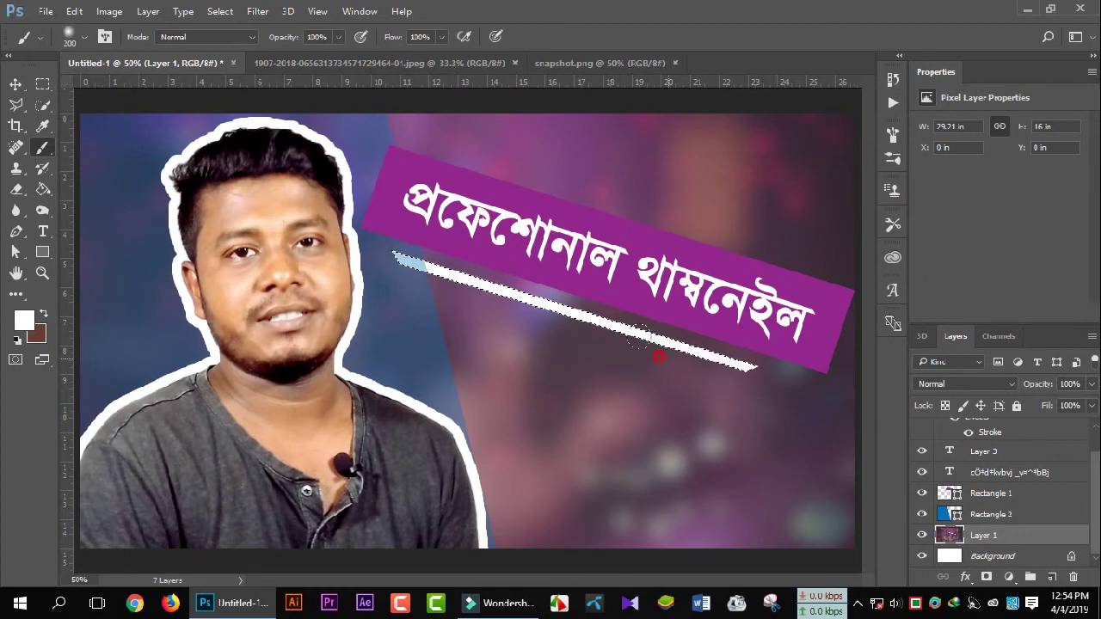
key("ctrl+d")
Paint a second, wider white stripe from a four-point Pen outline.
key("p")
left_click(531, 358)
left_click(779, 440)
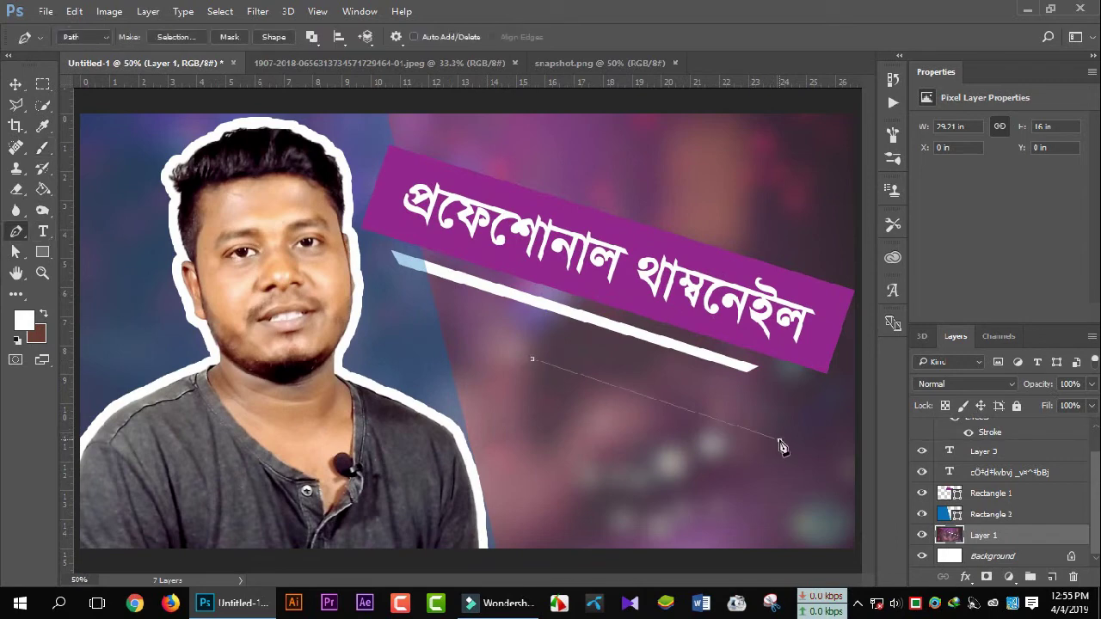
left_click(745, 457)
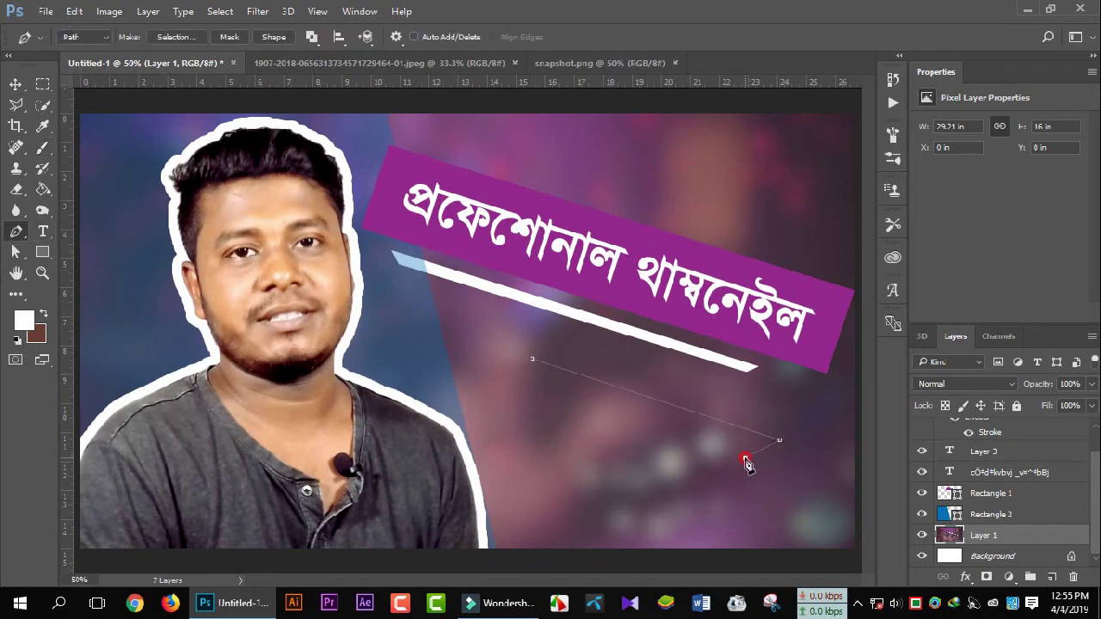
left_click(546, 398)
key("ctrl+Return")
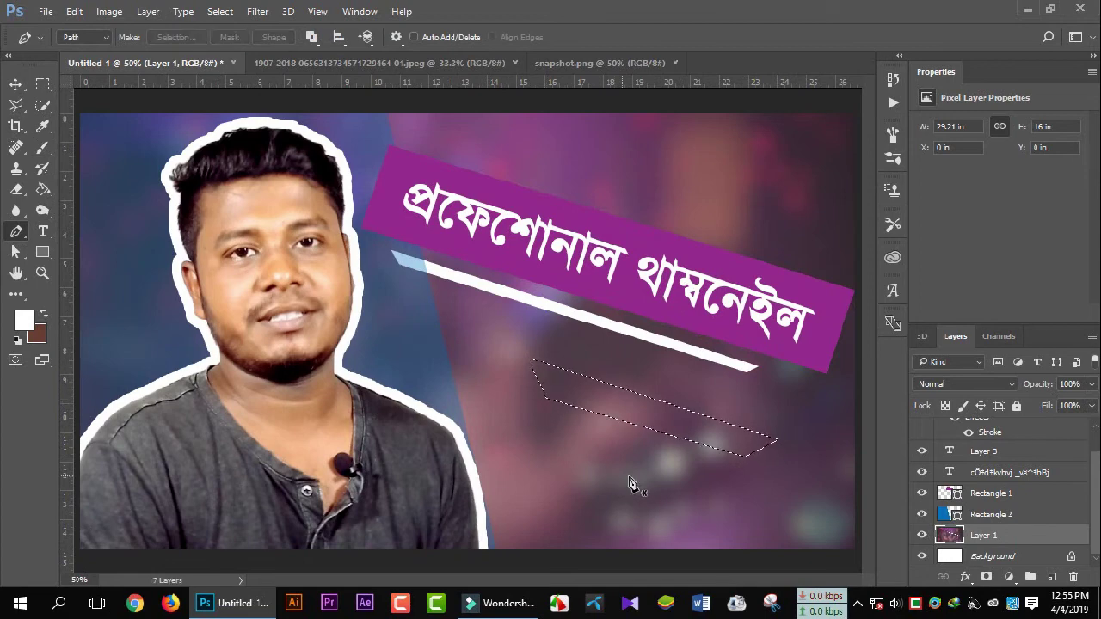
left_click(43, 148)
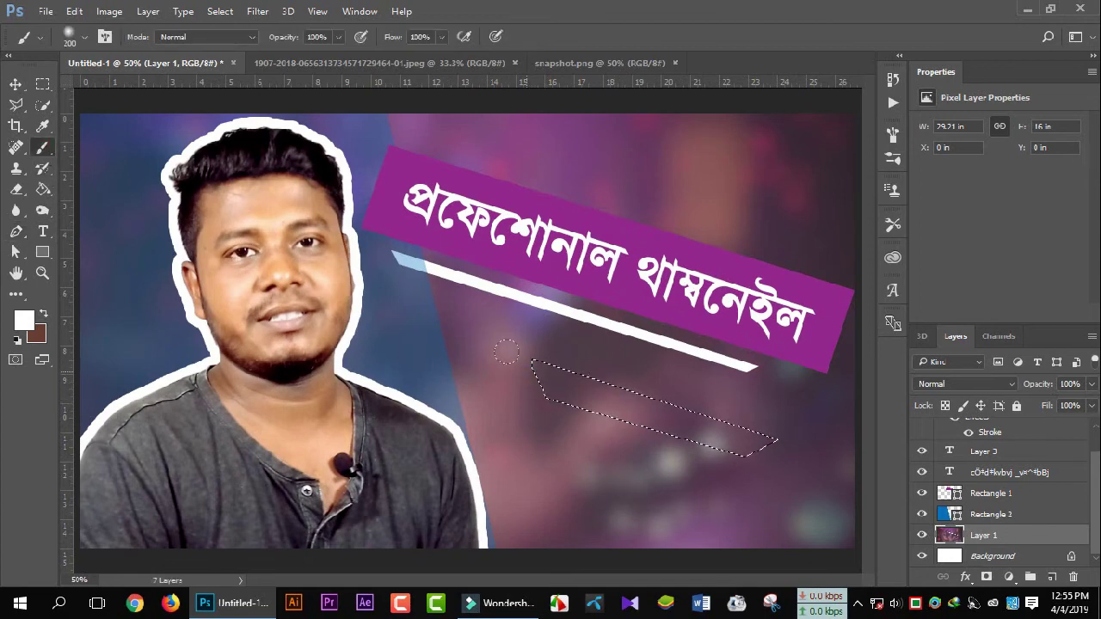
left_click_drag(533, 360, 604, 401)
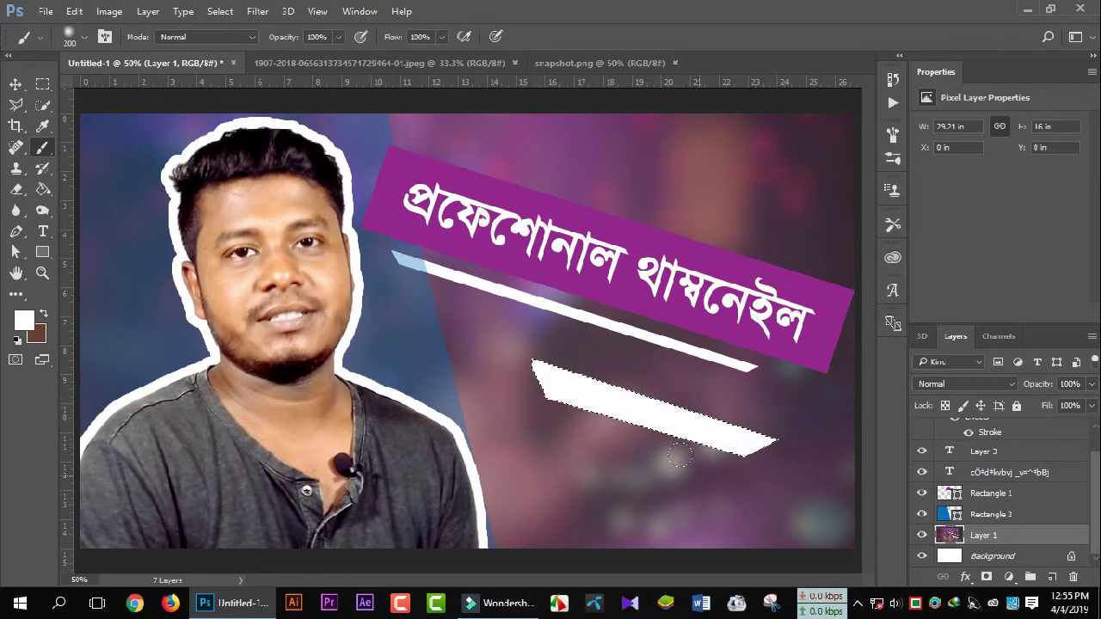
left_click(40, 149)
Paint a thin white stripe above the purple banner from a Pen selection and deselect.
left_click(16, 232)
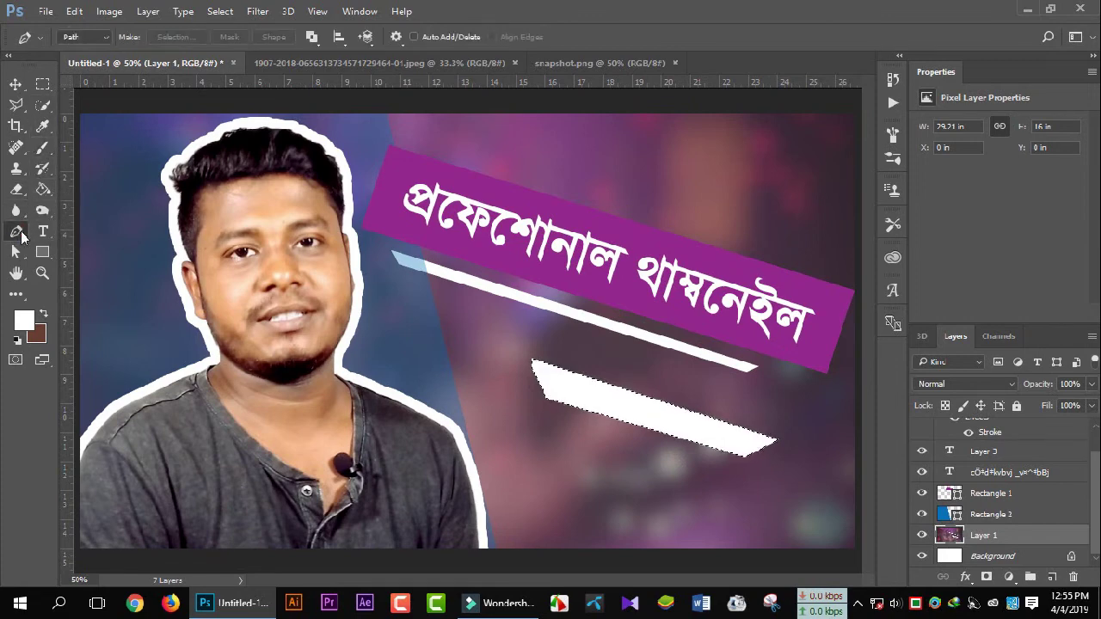
left_click(493, 144)
left_click(800, 231)
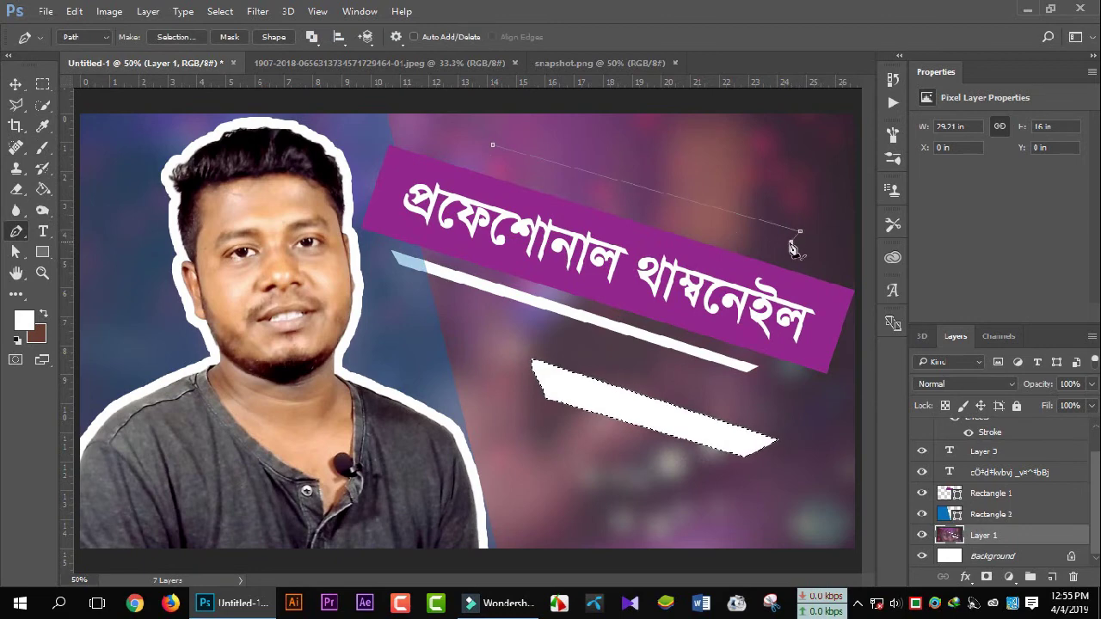
left_click(498, 164)
key("ctrl+Return")
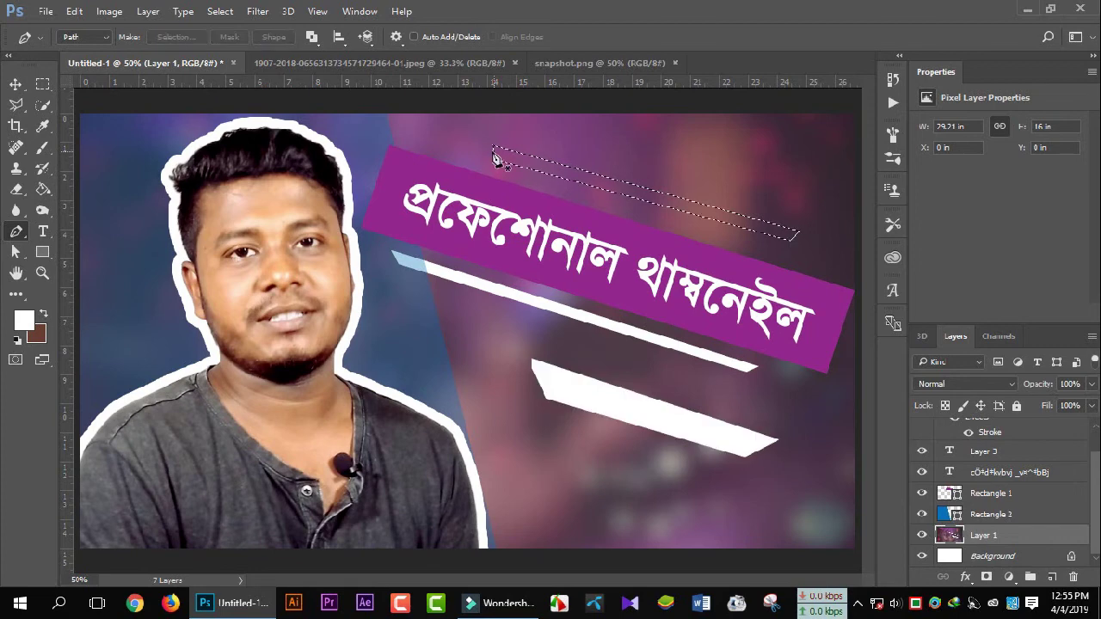
left_click(42, 150)
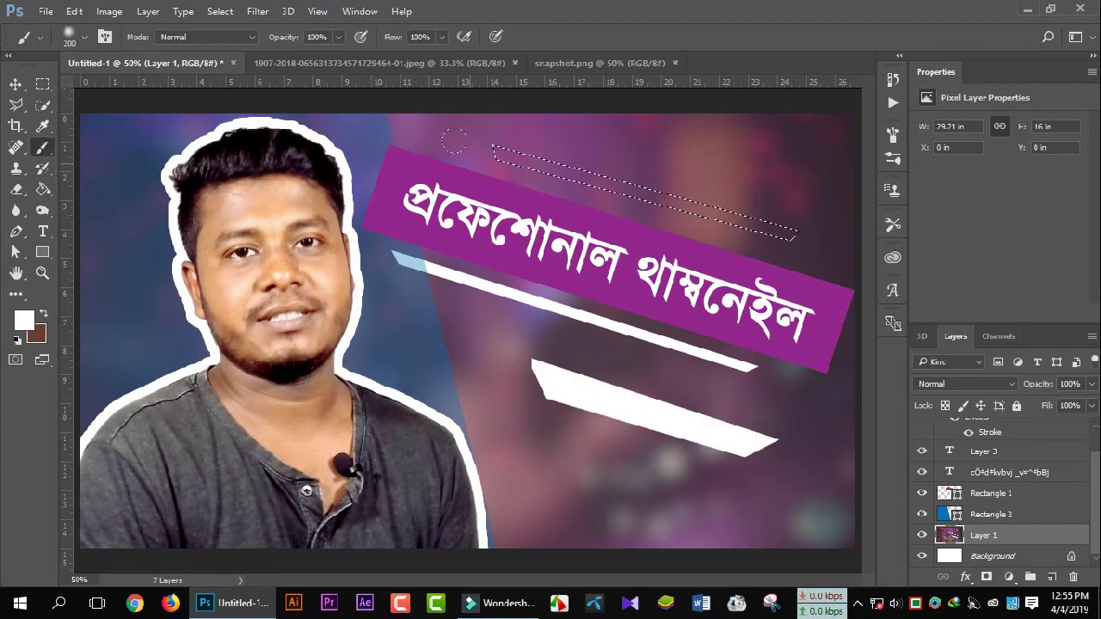
left_click_drag(454, 140, 809, 238)
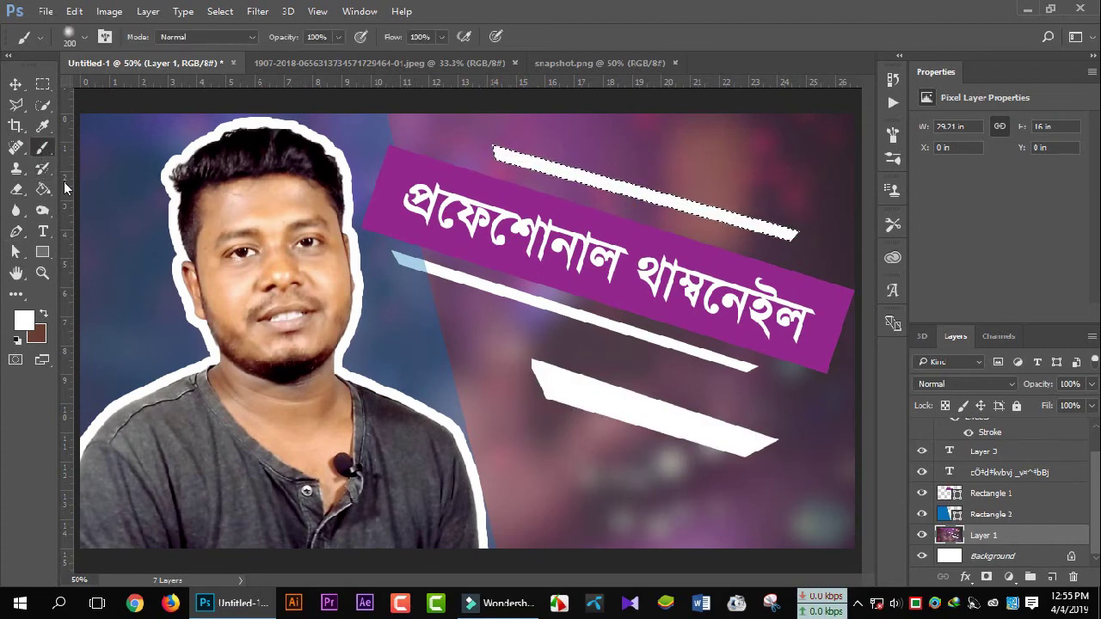
key("ctrl+d")
key("v")
key("ctrl+minus")
key("ctrl+plus")
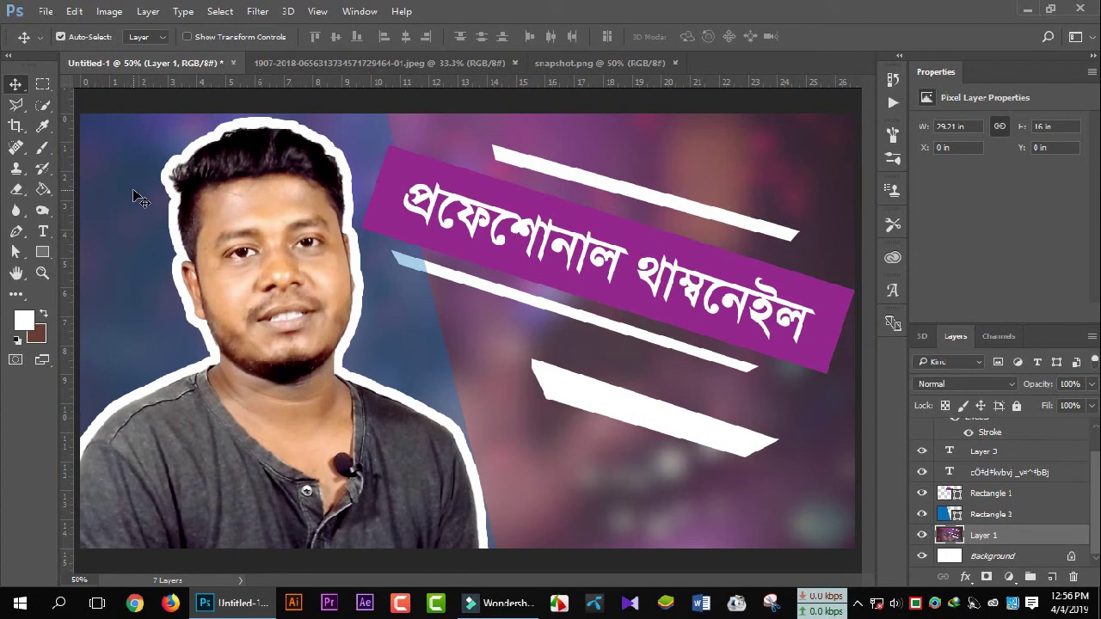
Save As to the Desktop under the name 'Thumnail'.
left_click(45, 11)
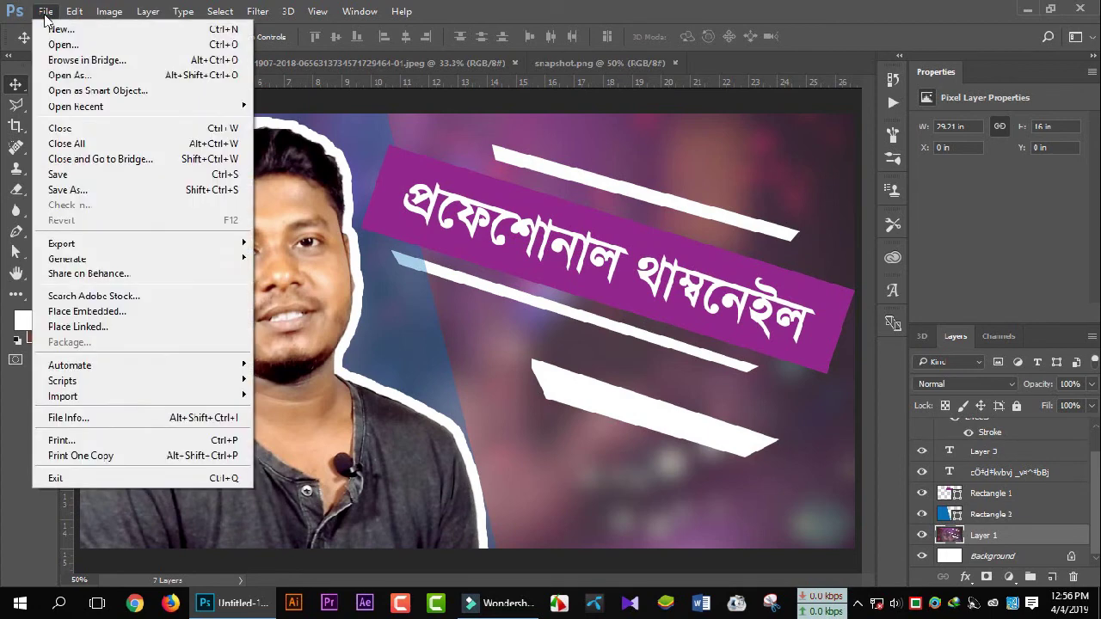
left_click(78, 193)
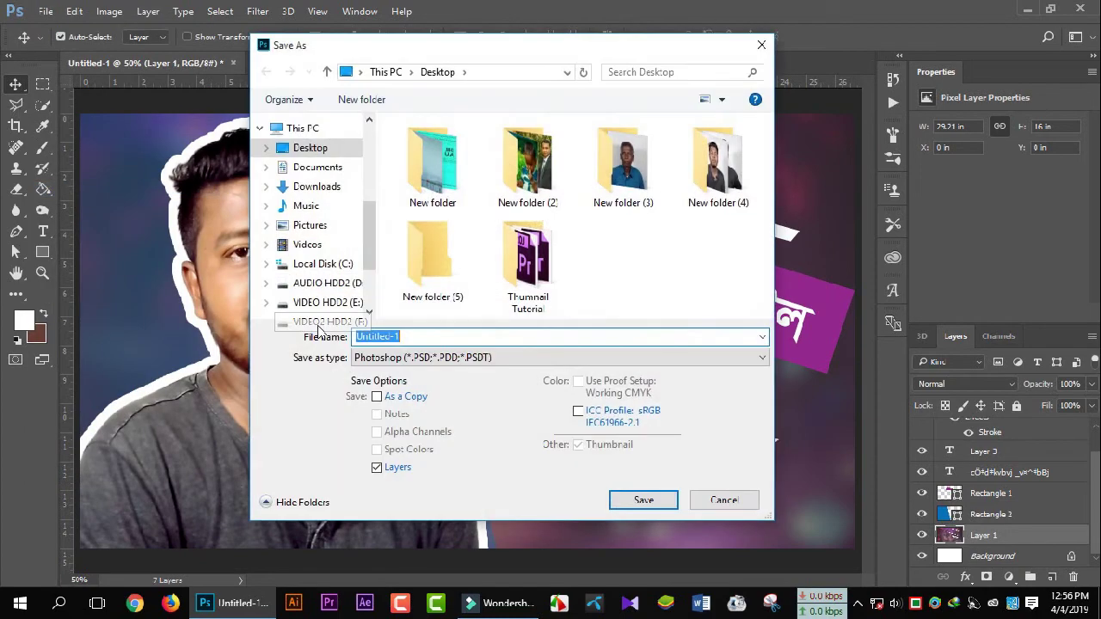
mouse_move(365, 224)
left_mouse_down()
mouse_move(370, 238)
mouse_move(372, 140)
left_mouse_up()
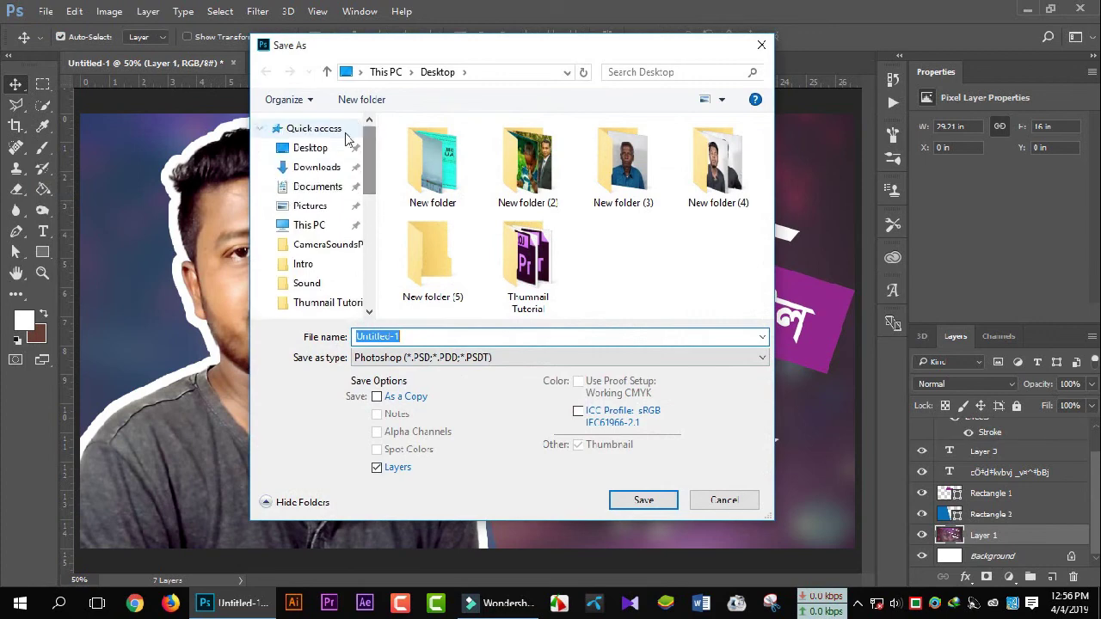
left_click(310, 147)
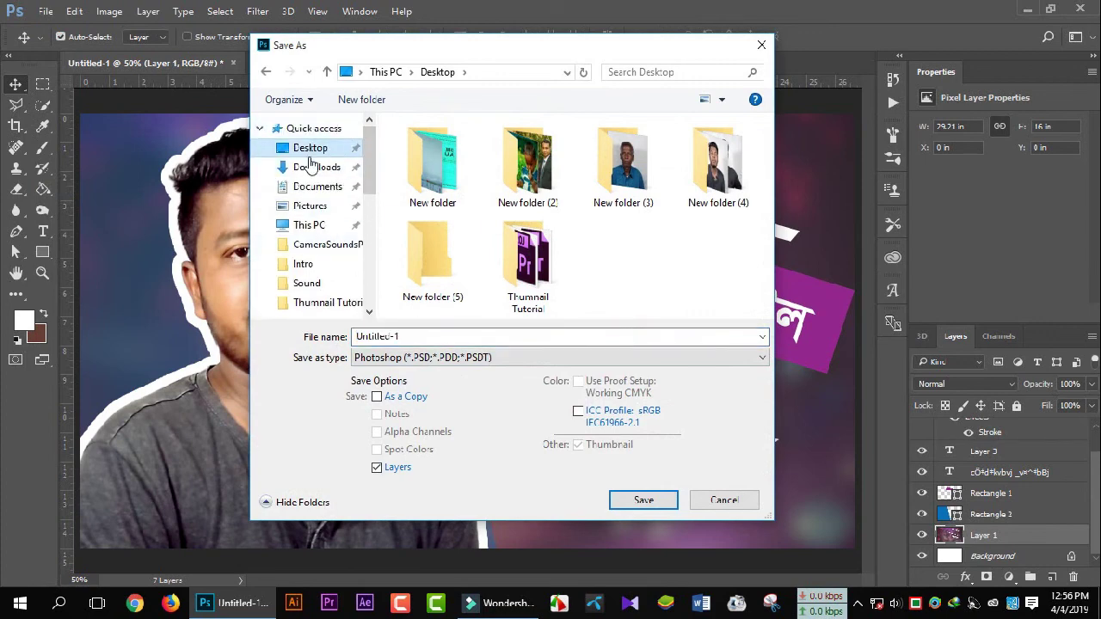
double_click(407, 337)
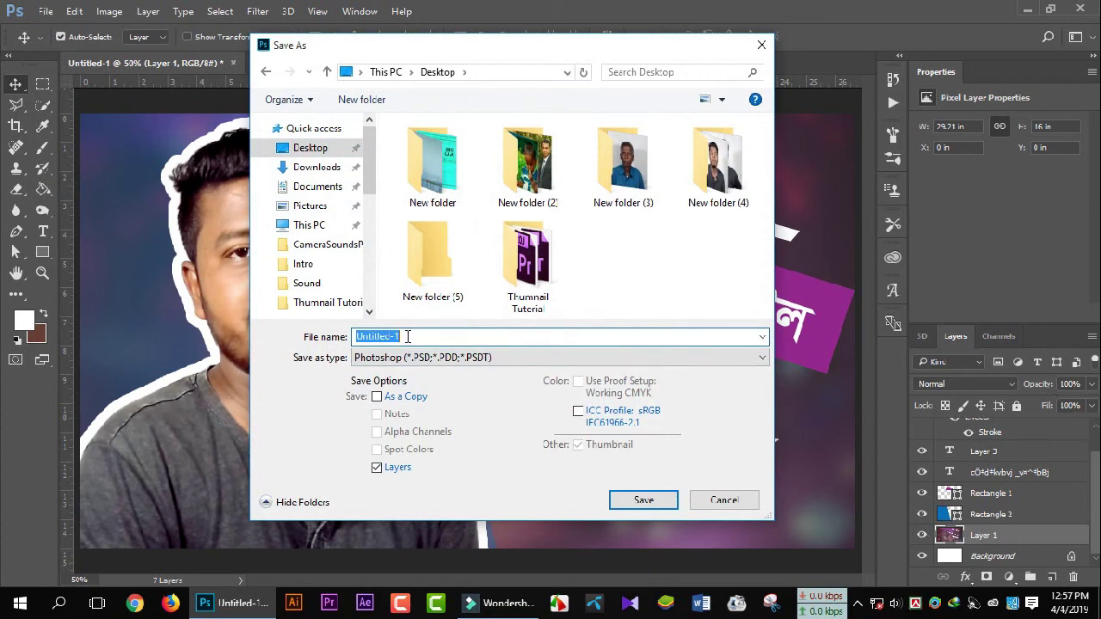
type("Thumnail")
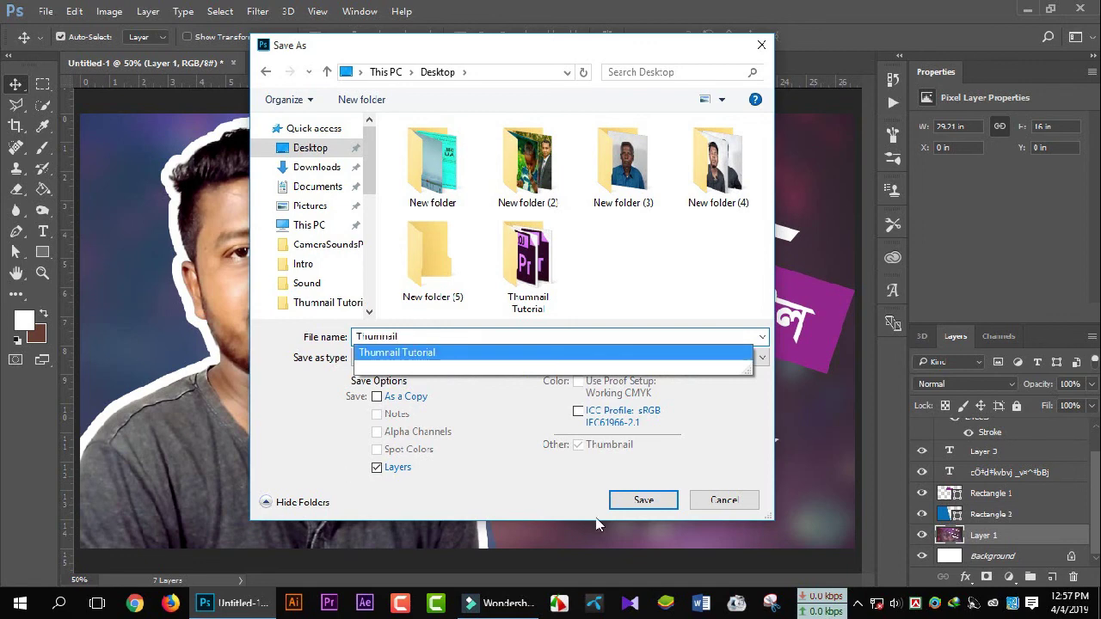
left_click(494, 420)
Save it as a JPEG at maximum quality 12.
left_click(421, 357)
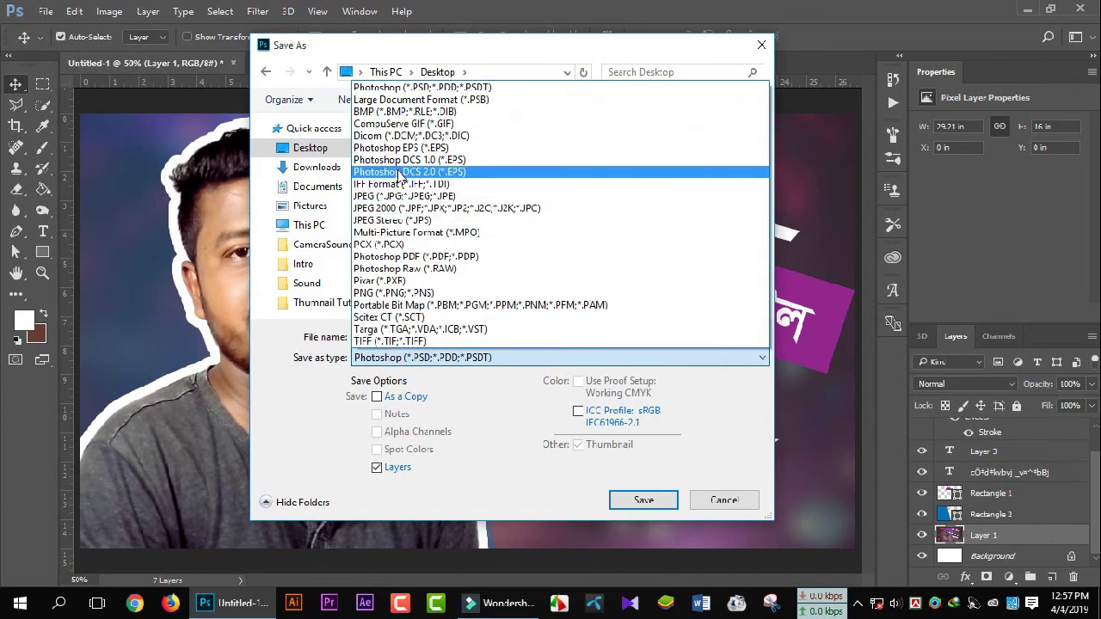
left_click(404, 196)
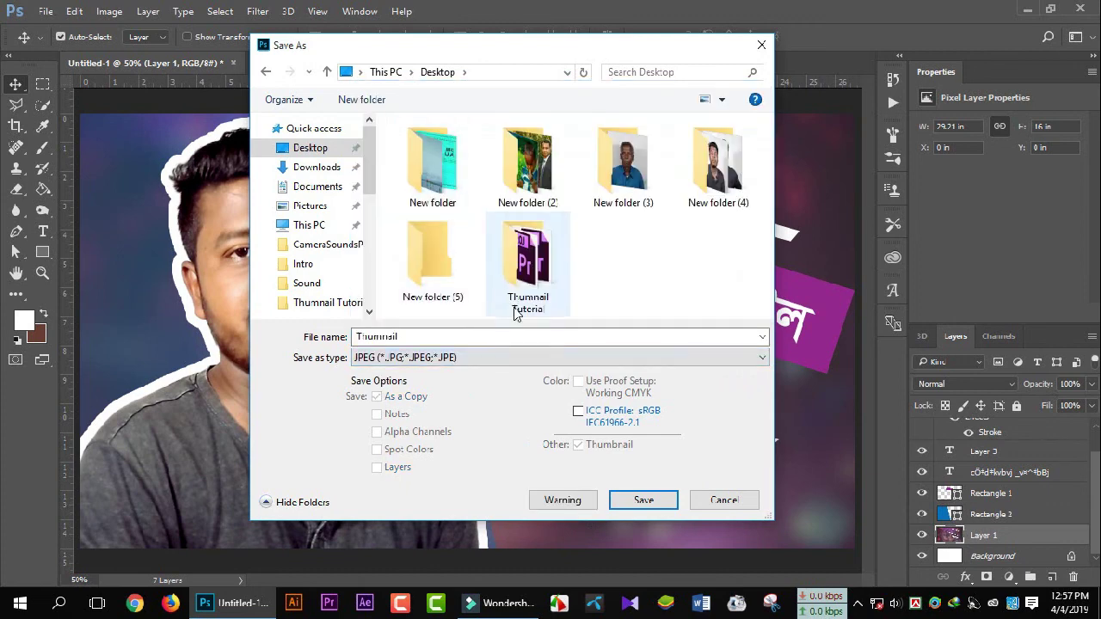
left_click(643, 499)
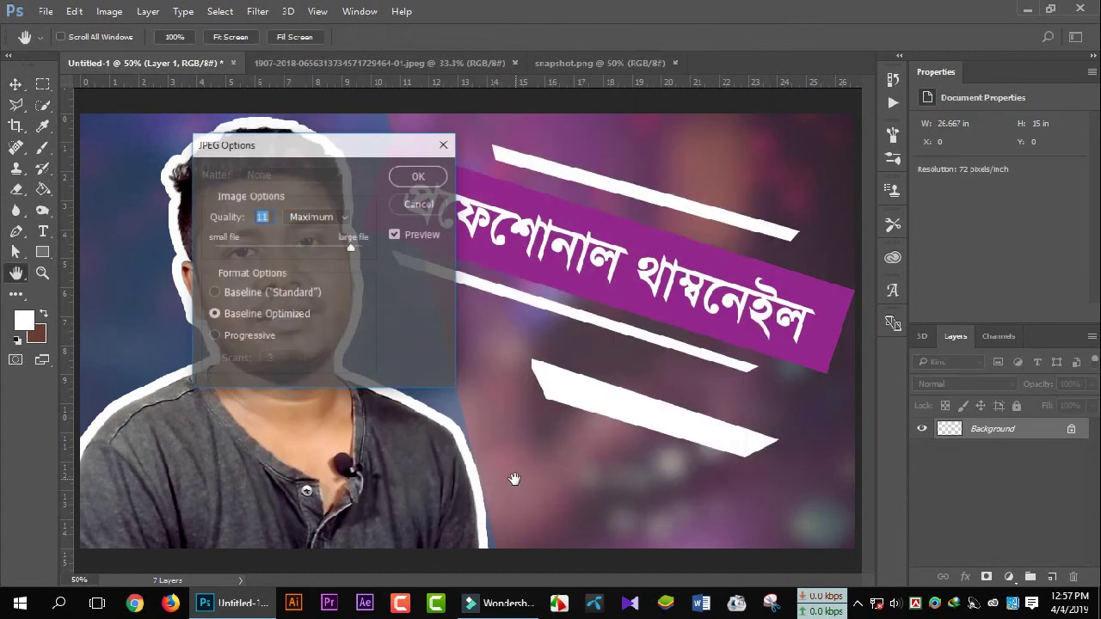
left_click_drag(352, 246, 366, 247)
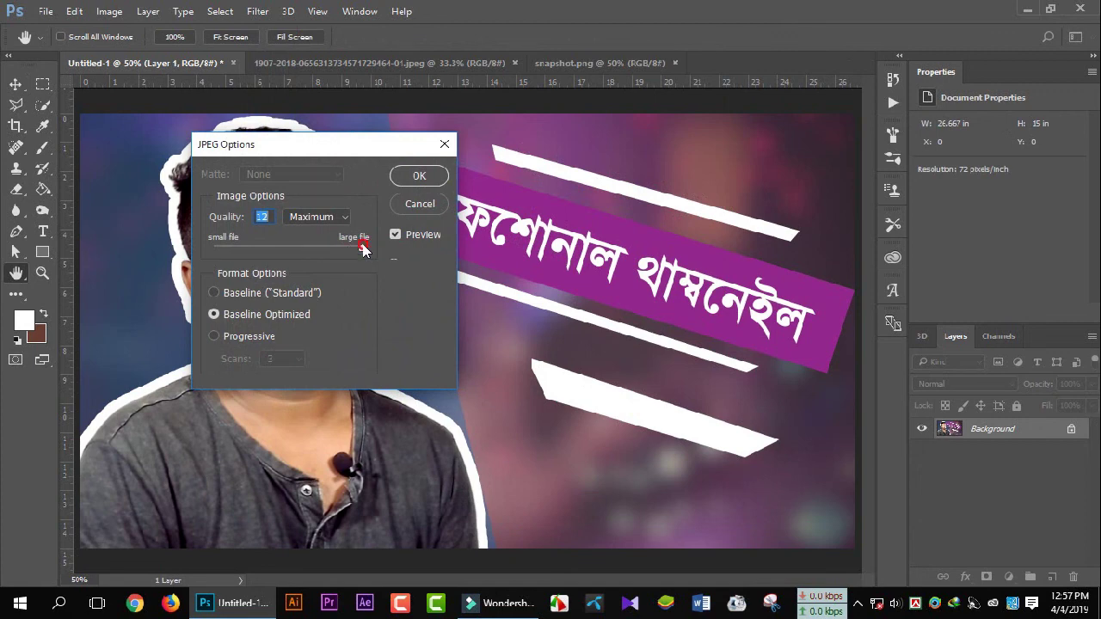
left_click(419, 176)
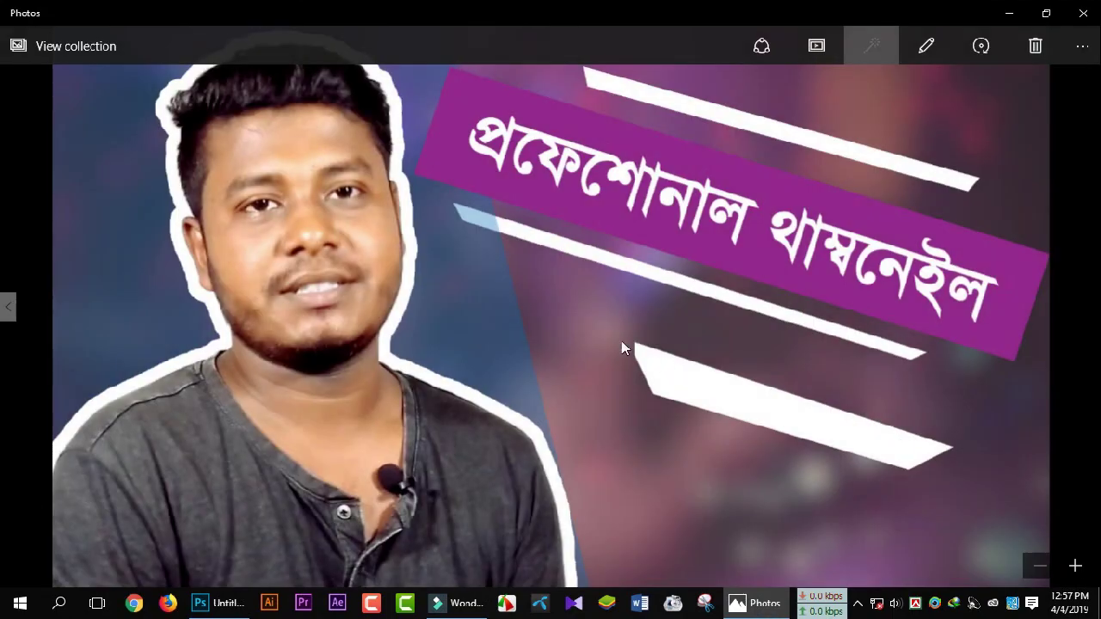
Zoom in and out on the saved thumbnail JPEG in Windows Photos.
scroll(614, 338, "up", 3)
scroll(613, 337, "down", 3)
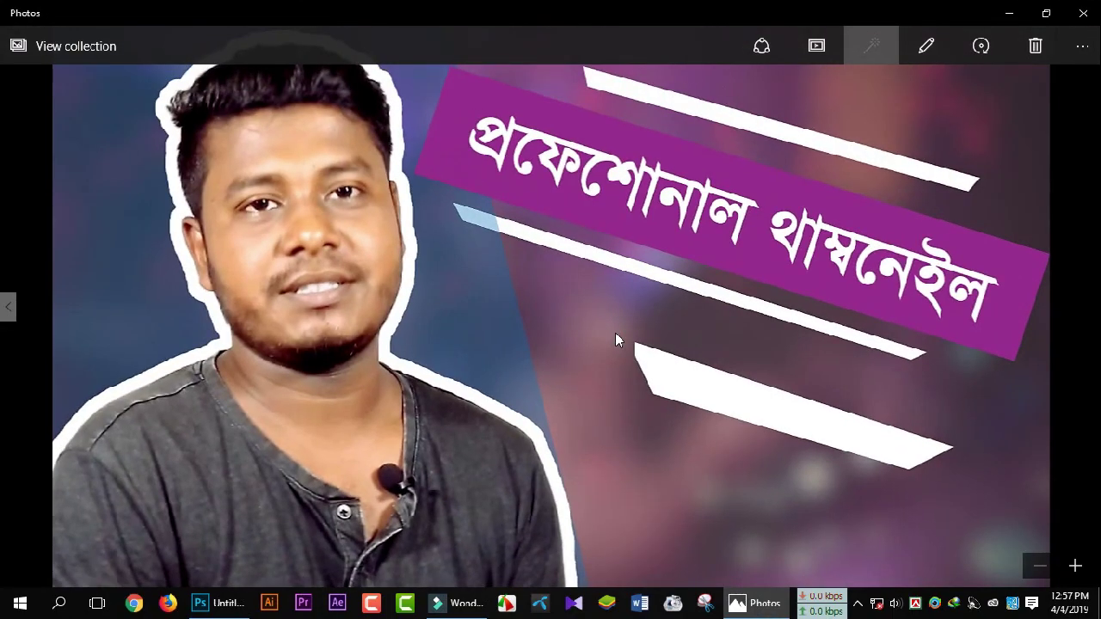